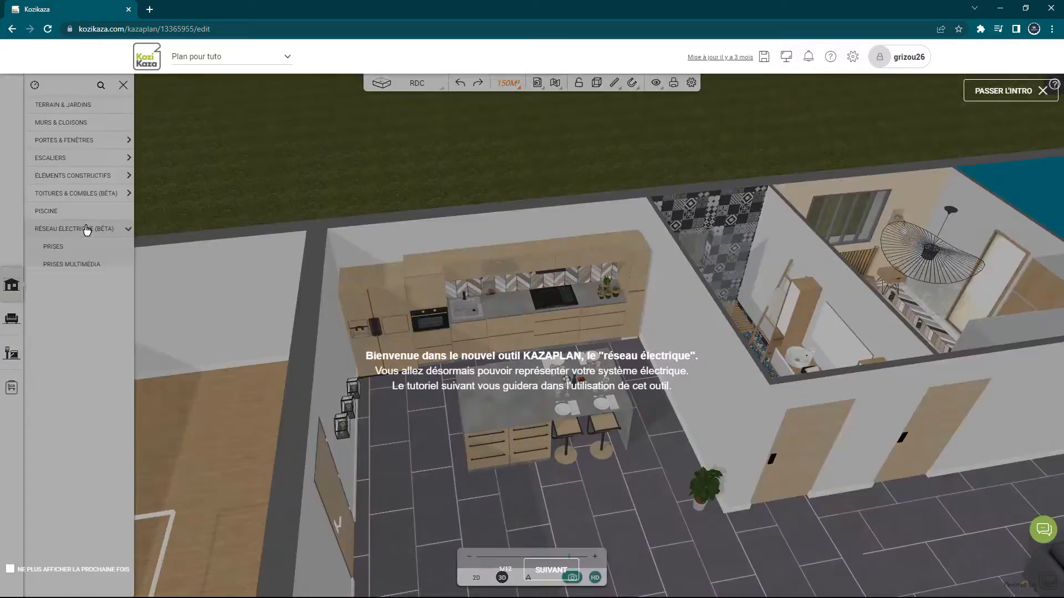
Skip the intro and place a Réfrigérateur socket on the kitchen's back wall behind the fridge, with a Congélateur socket immediately left of it
click(1022, 92)
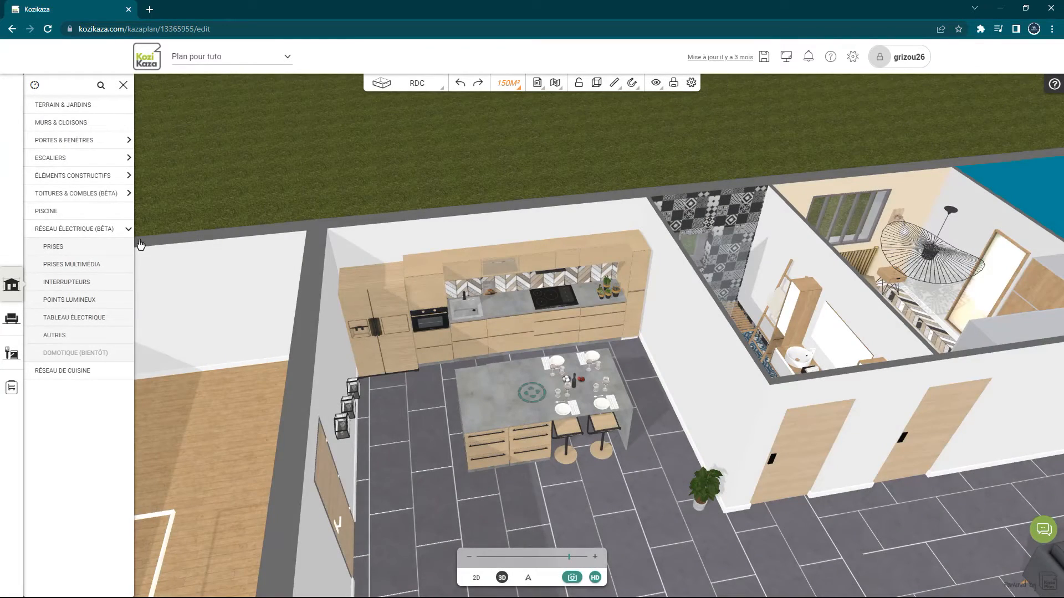
click(71, 256)
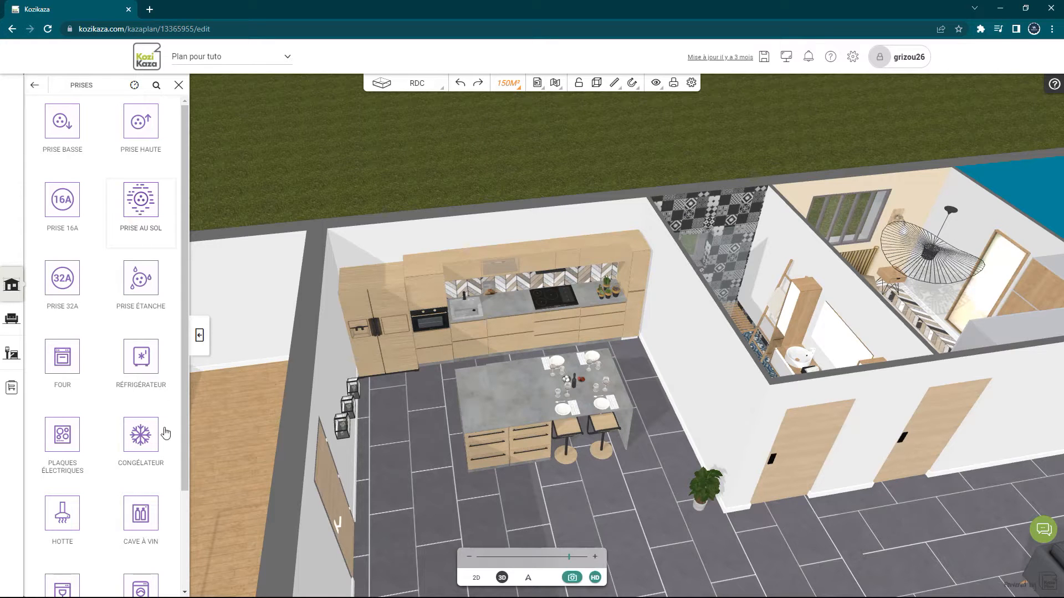
click(143, 357)
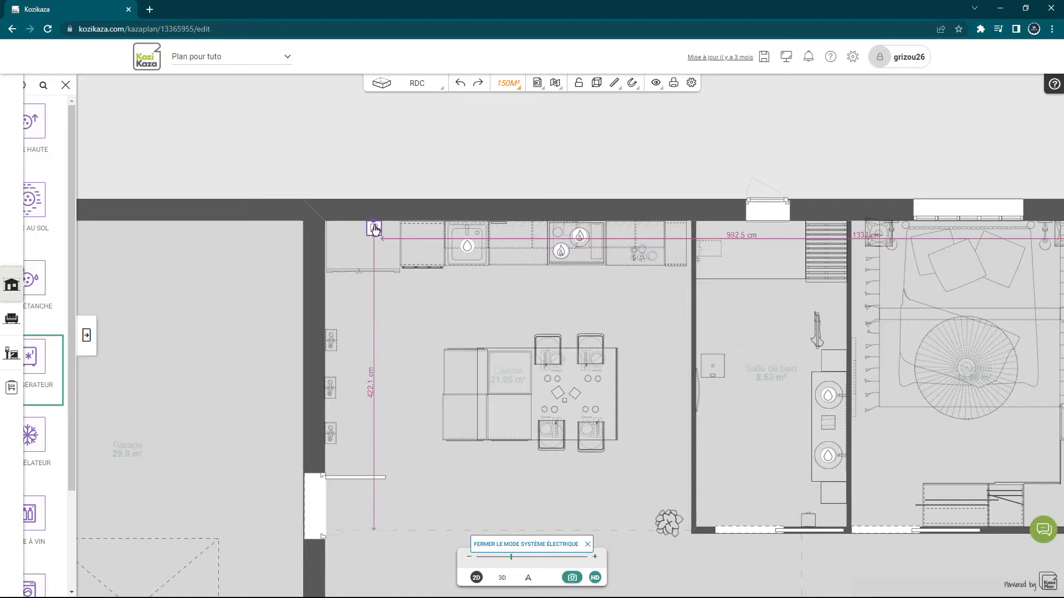
click(382, 227)
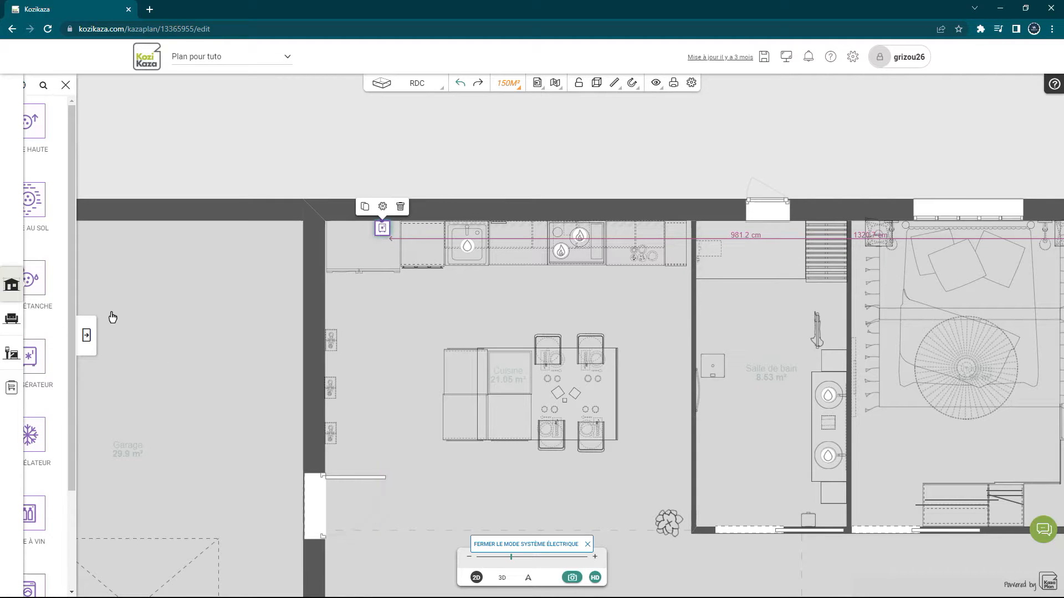
click(87, 335)
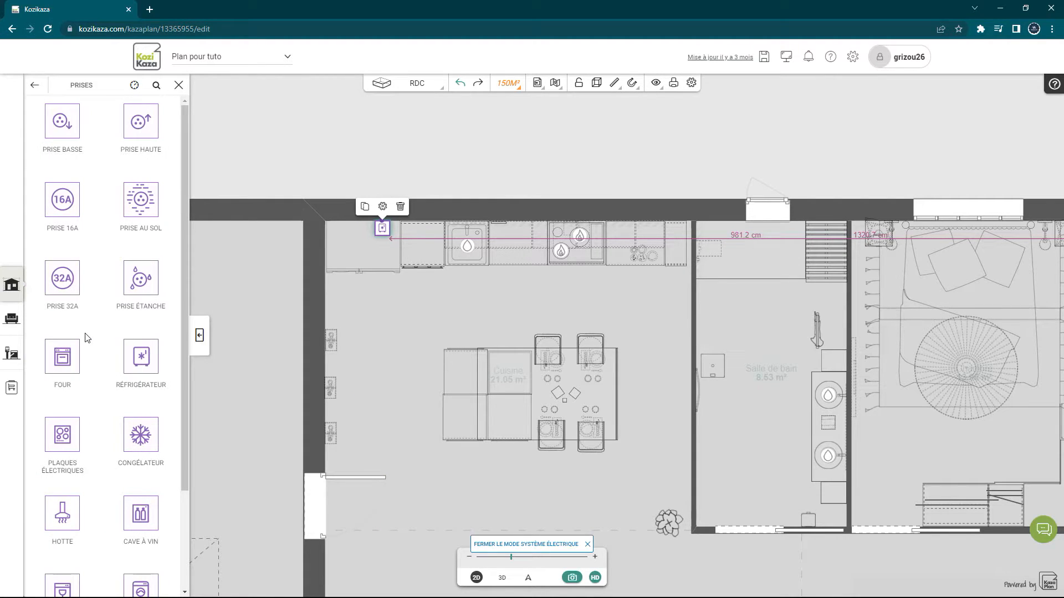
click(139, 436)
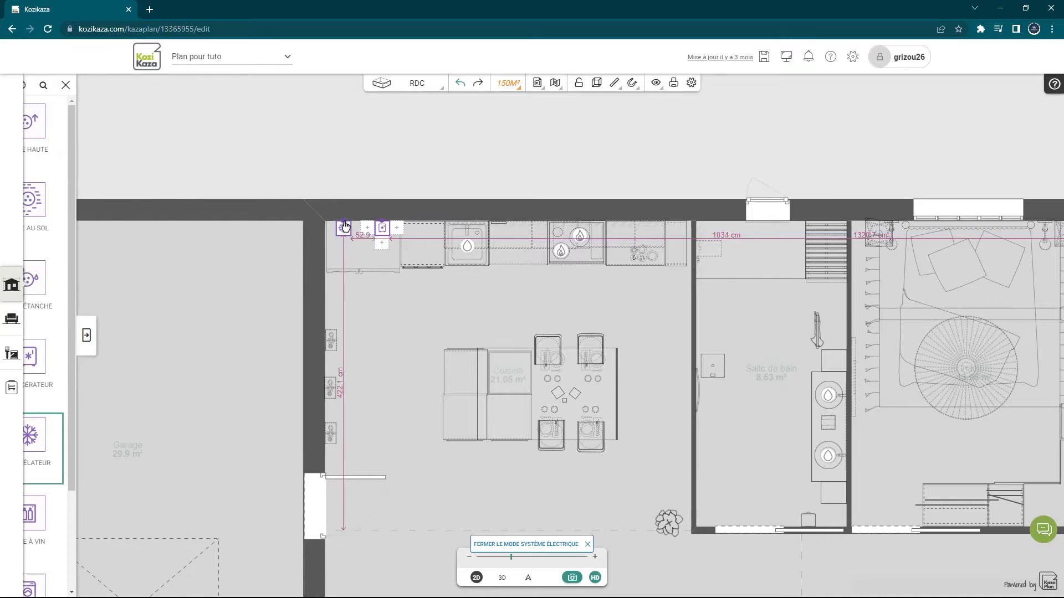
click(368, 228)
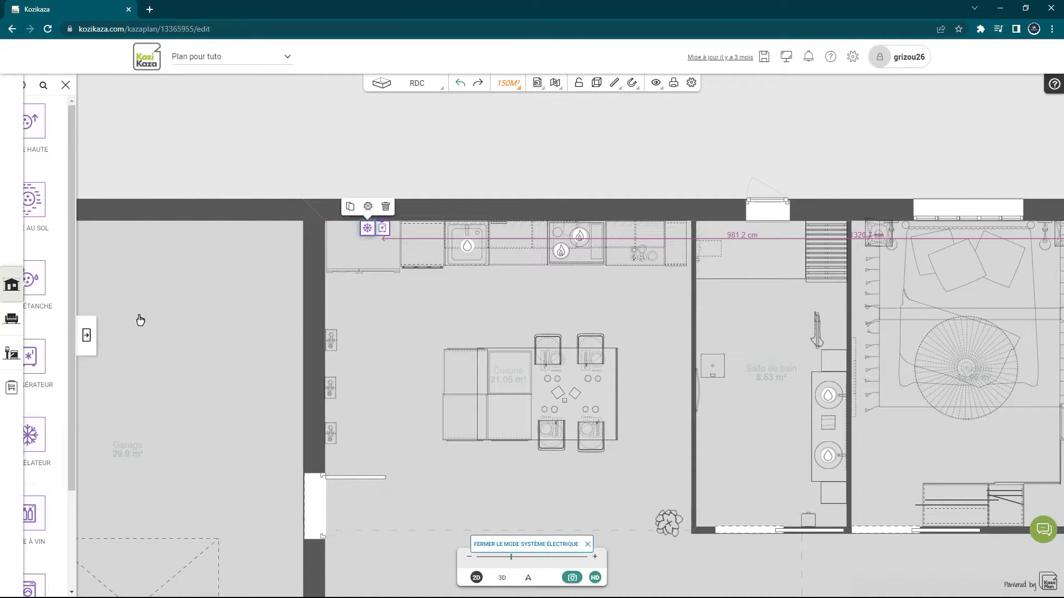
Place a Plaques électriques socket behind the hob, about 251 cm from the refrigerator socket, and a Hotte socket just right of it
click(87, 335)
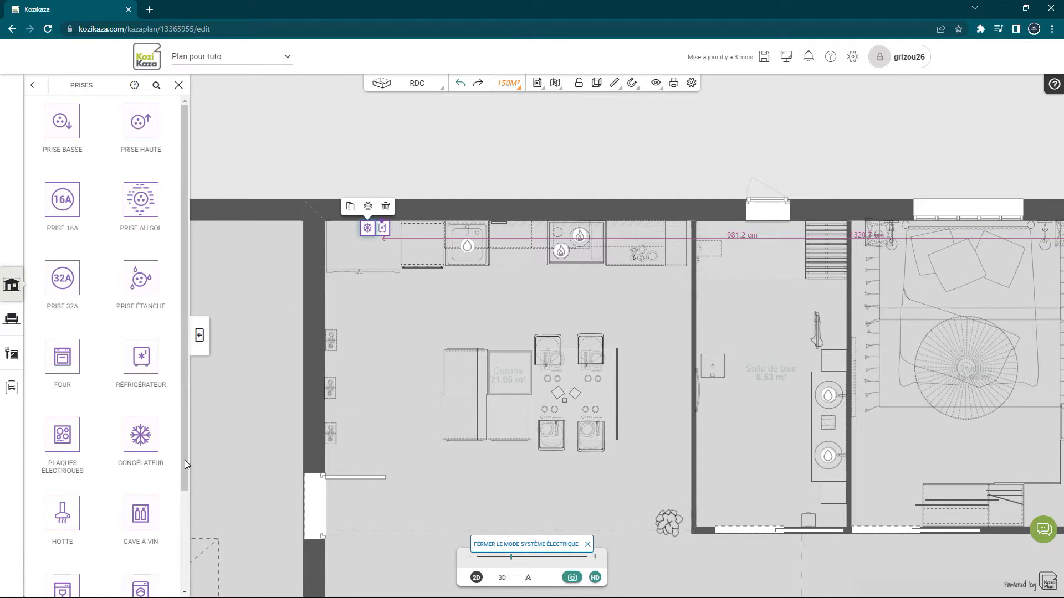
click(52, 440)
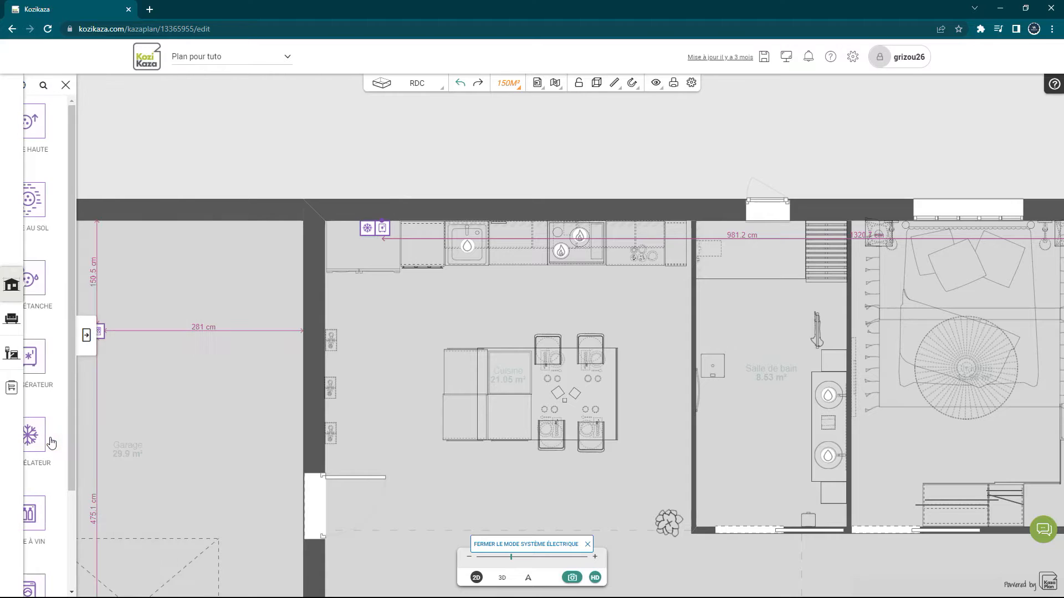
click(567, 227)
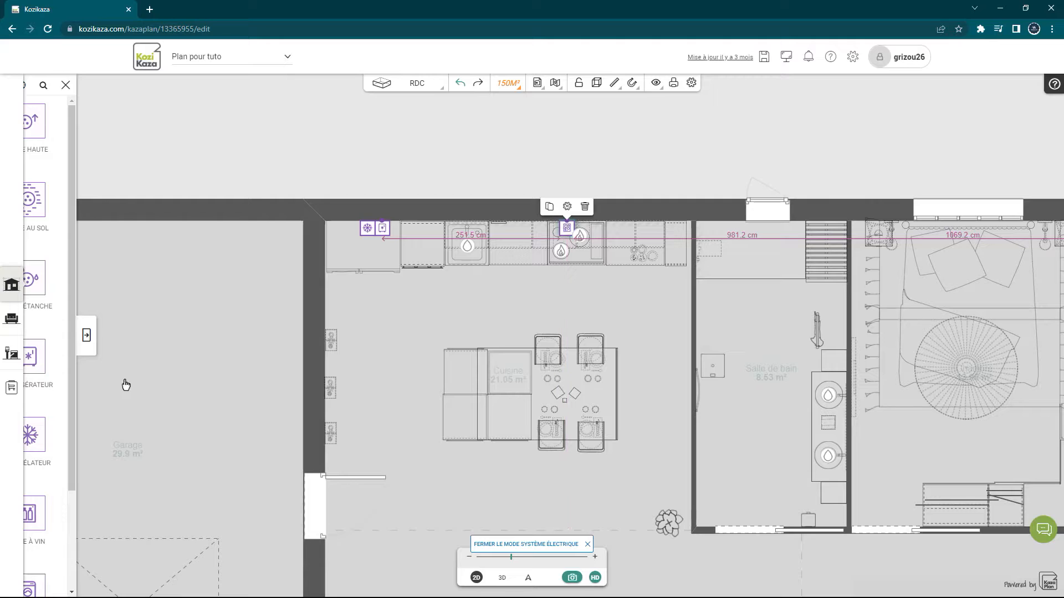
click(86, 337)
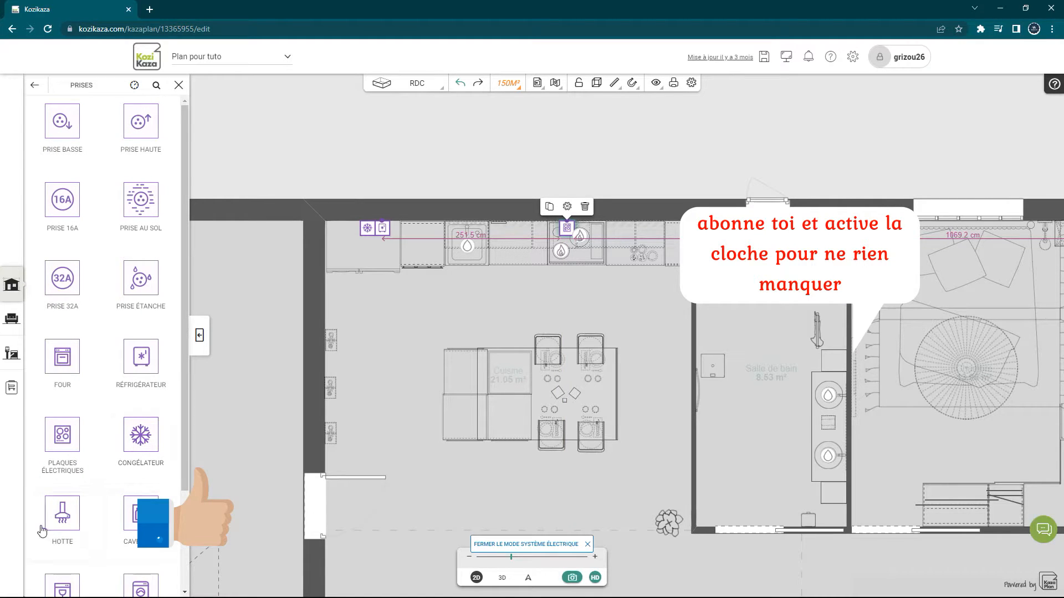
click(58, 518)
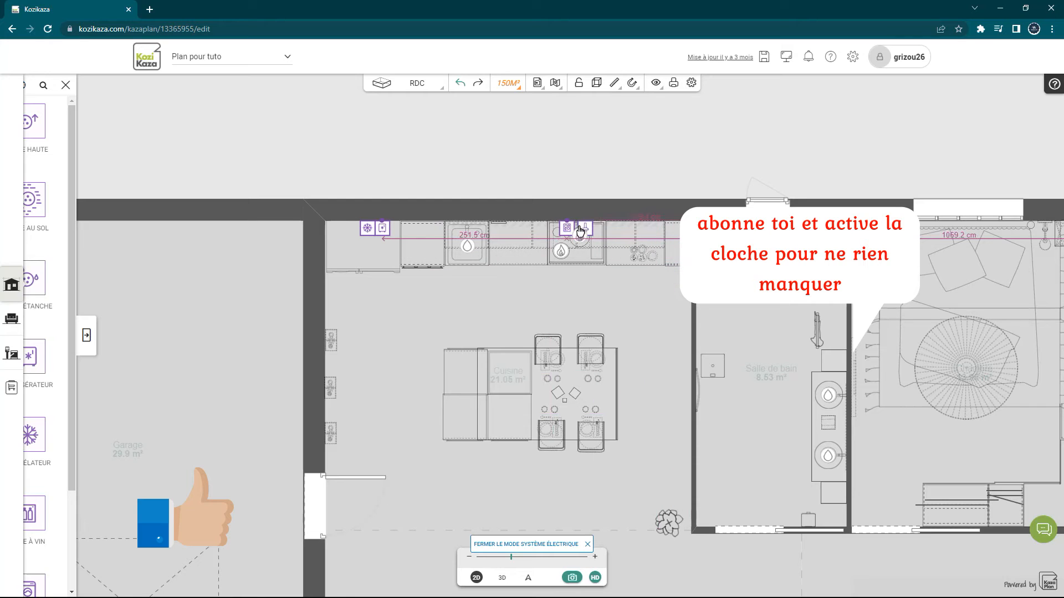
click(577, 232)
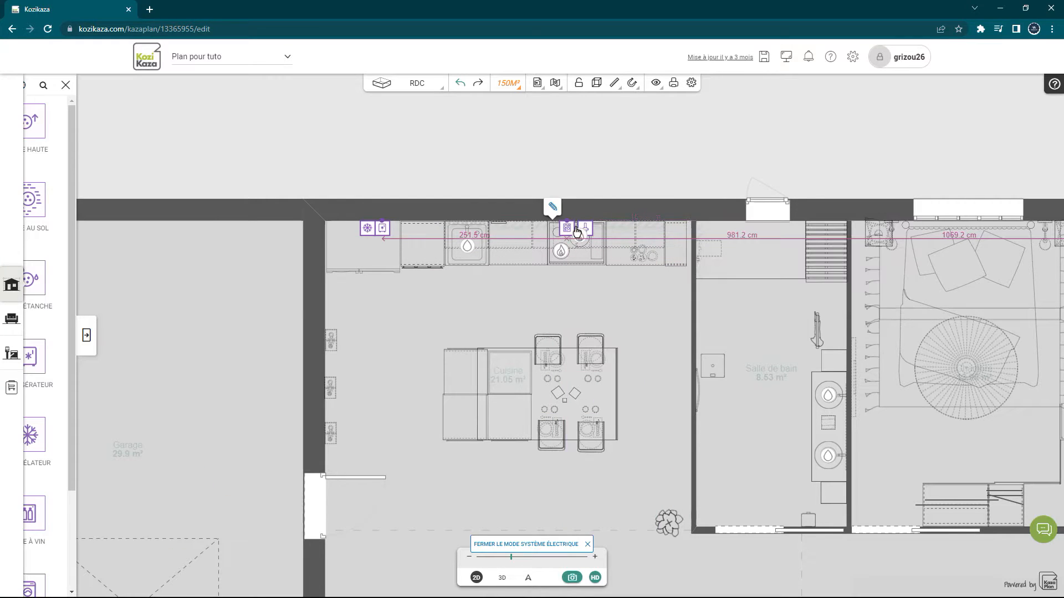
Check the kitchen layout in 3D and place a Four socket behind the oven unit, about 57 cm from the refrigerator socket
click(95, 345)
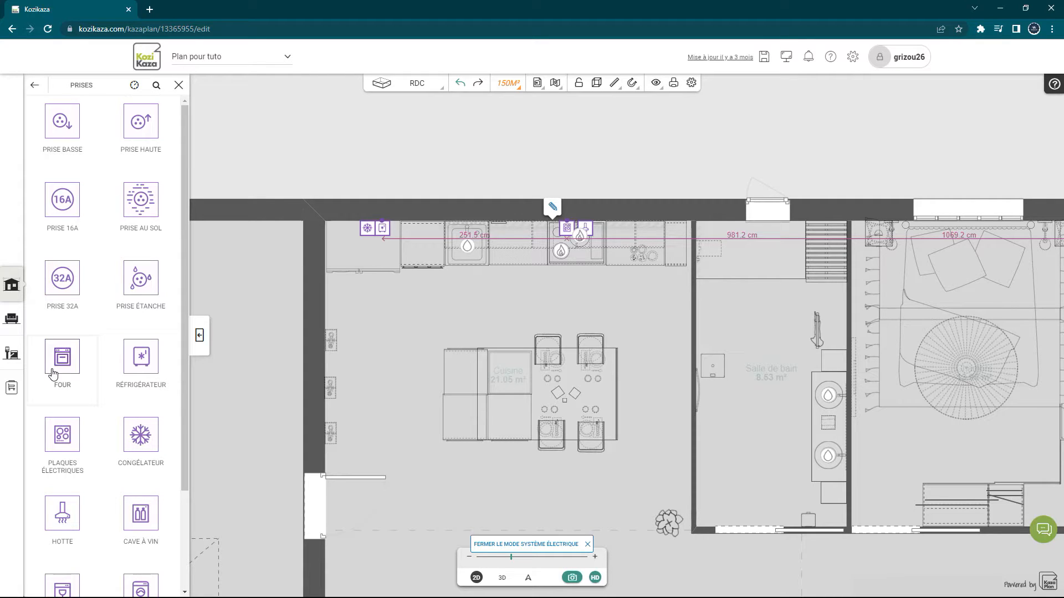
click(502, 578)
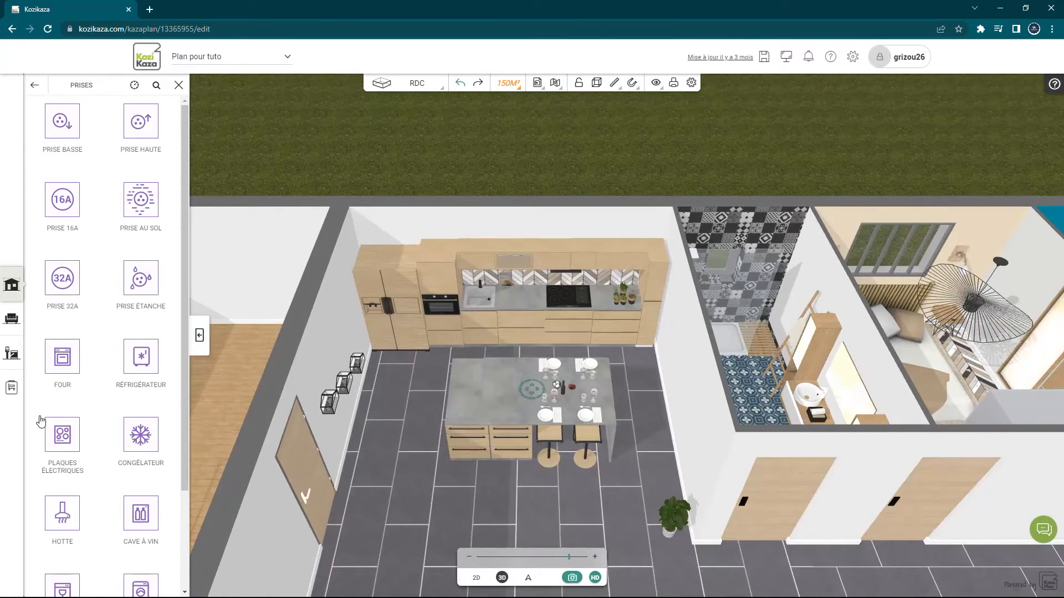
click(67, 379)
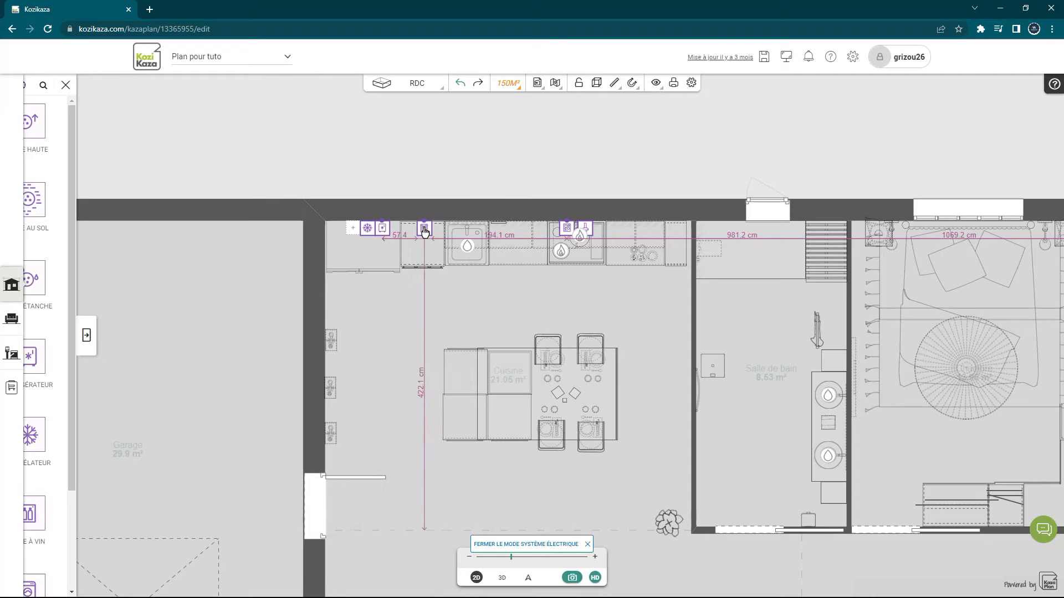
click(424, 231)
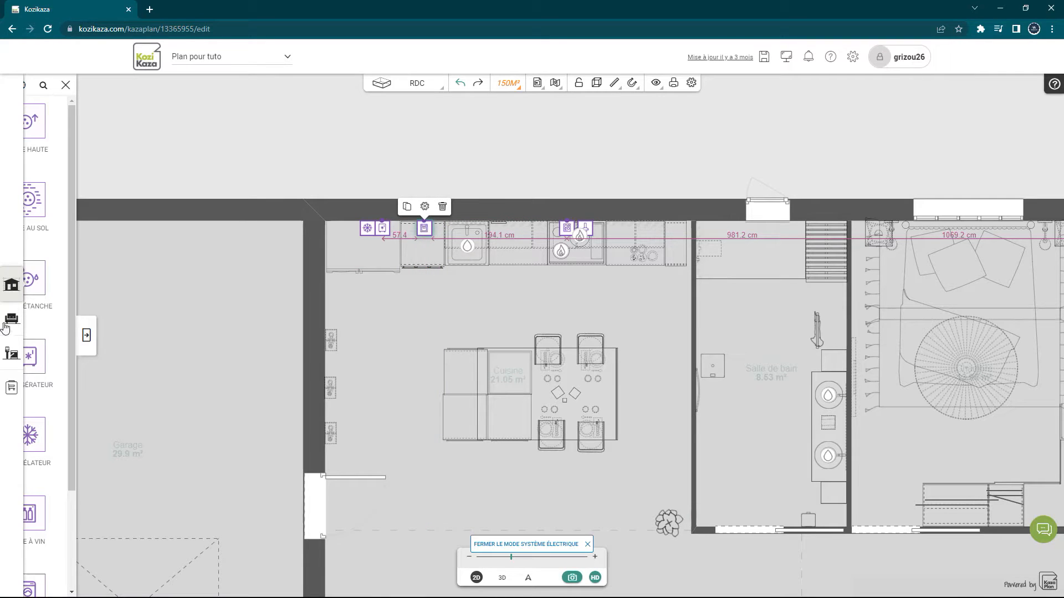
Place a Lave-vaisselle socket on the left part of the kitchen island
click(88, 336)
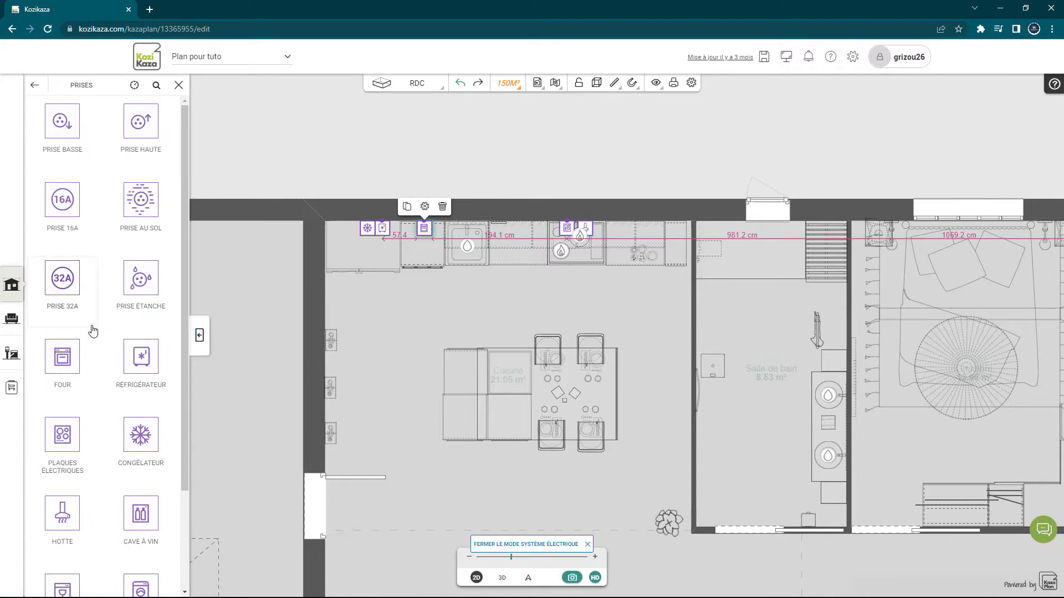
drag(184, 398, 187, 509)
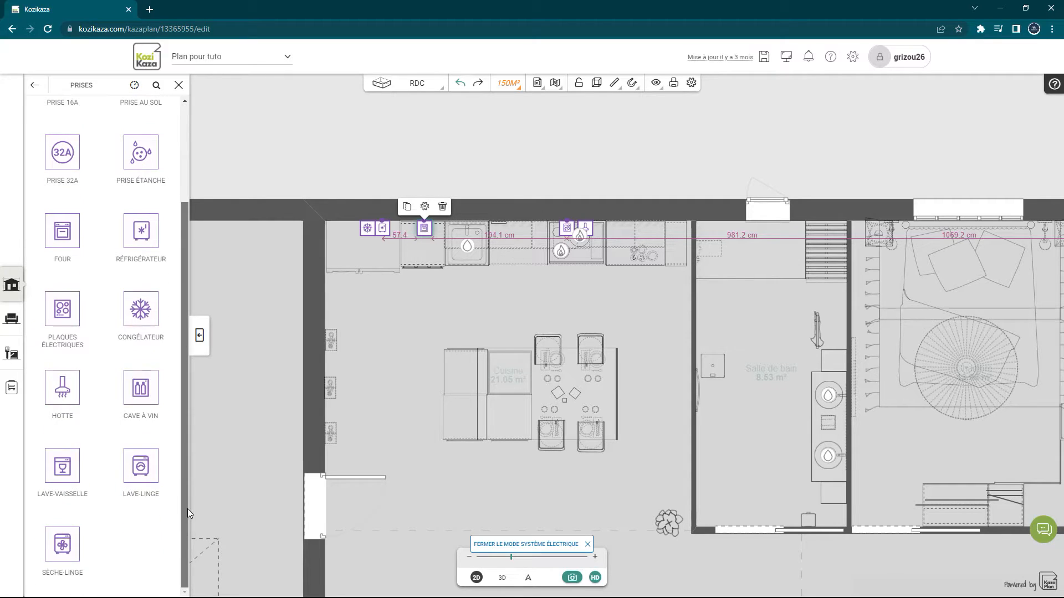
click(58, 473)
drag(58, 472, 494, 395)
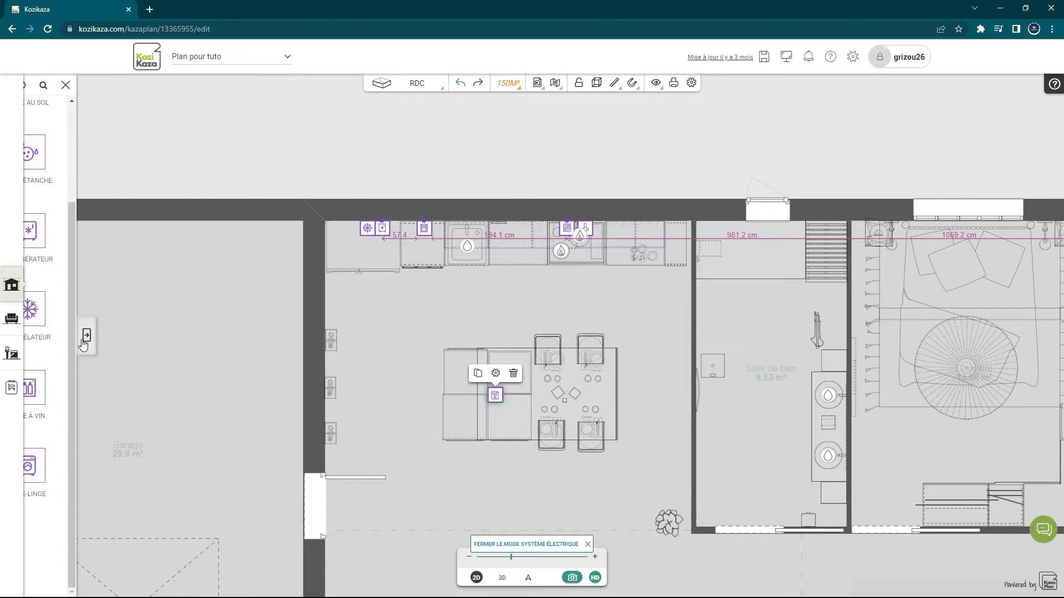
Place a Prise étanche on the kitchen's back wall, to the right of the range hood socket
click(86, 336)
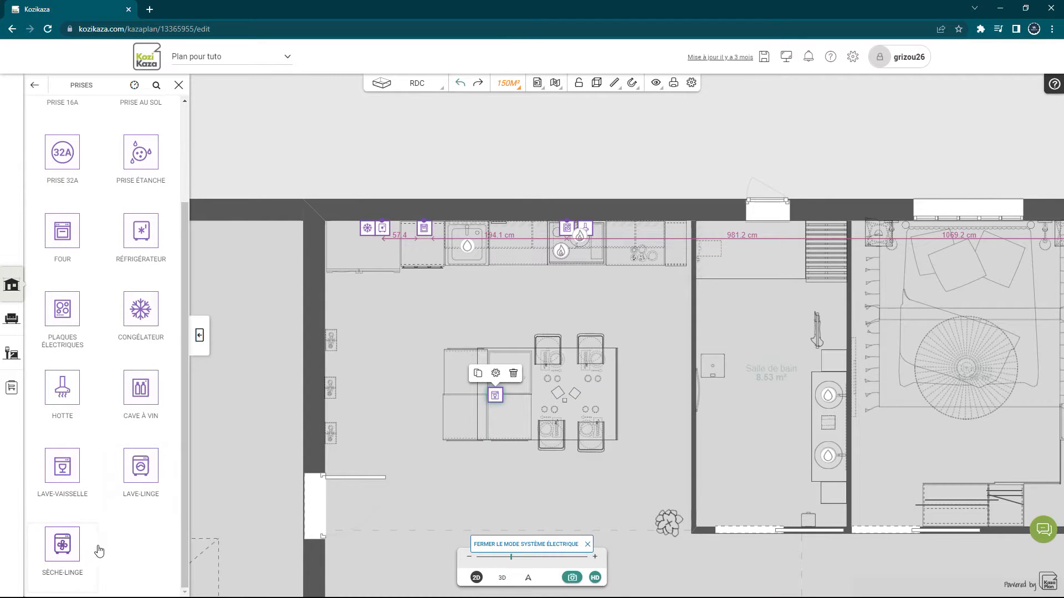
drag(184, 456, 178, 340)
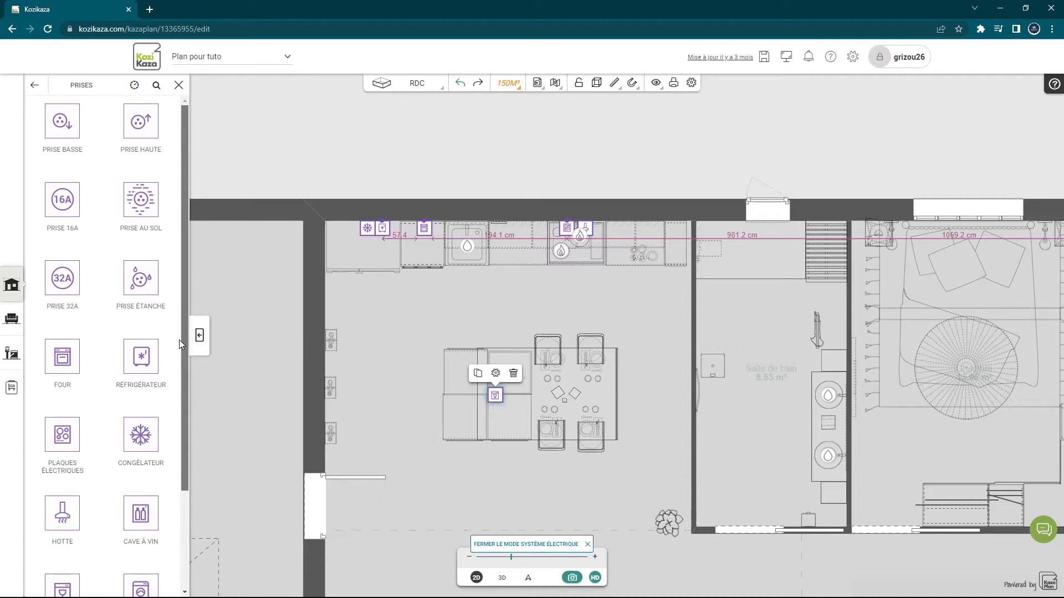
click(143, 276)
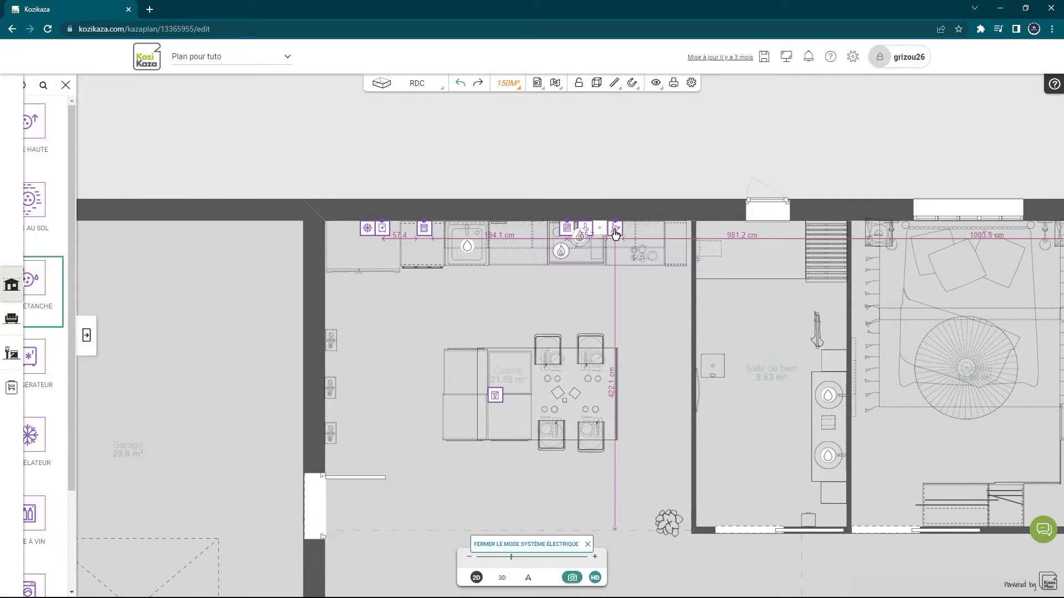
click(616, 233)
Add two more Prise étanche sockets side by side, directly right of the first one on the back wall
click(86, 336)
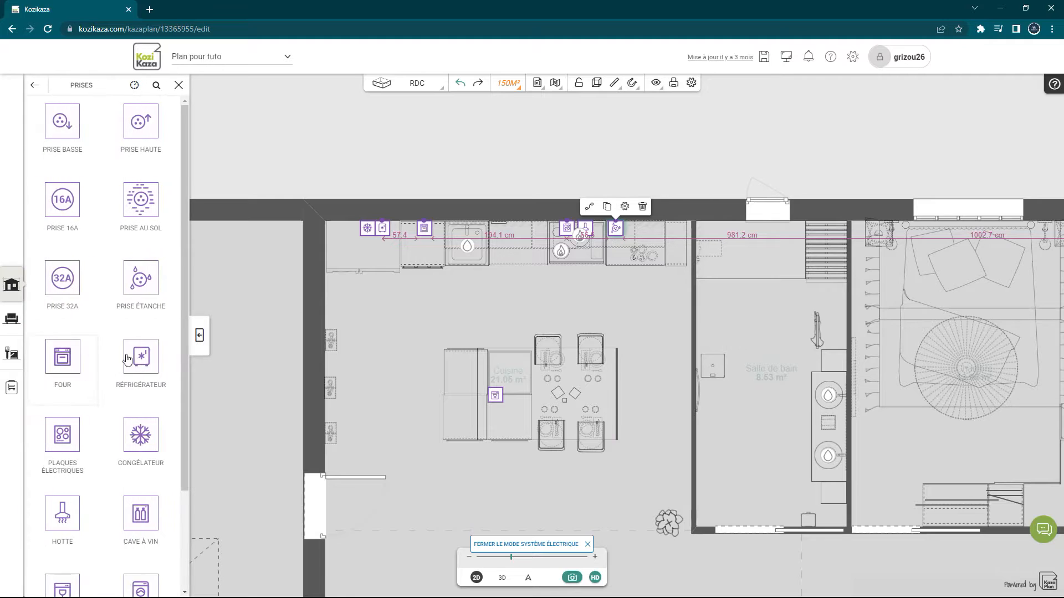
click(141, 277)
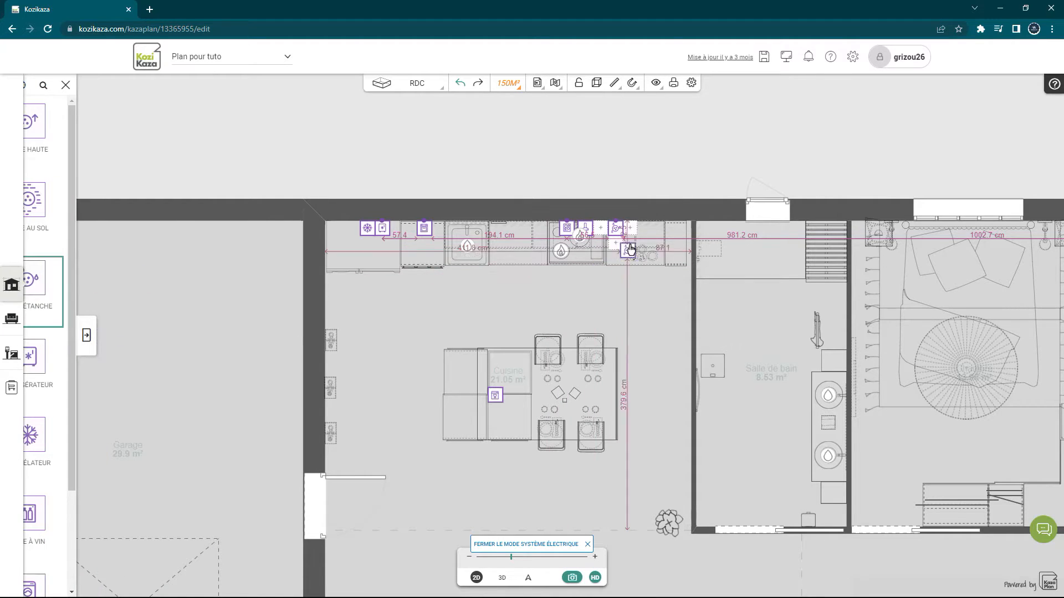
click(631, 229)
click(86, 335)
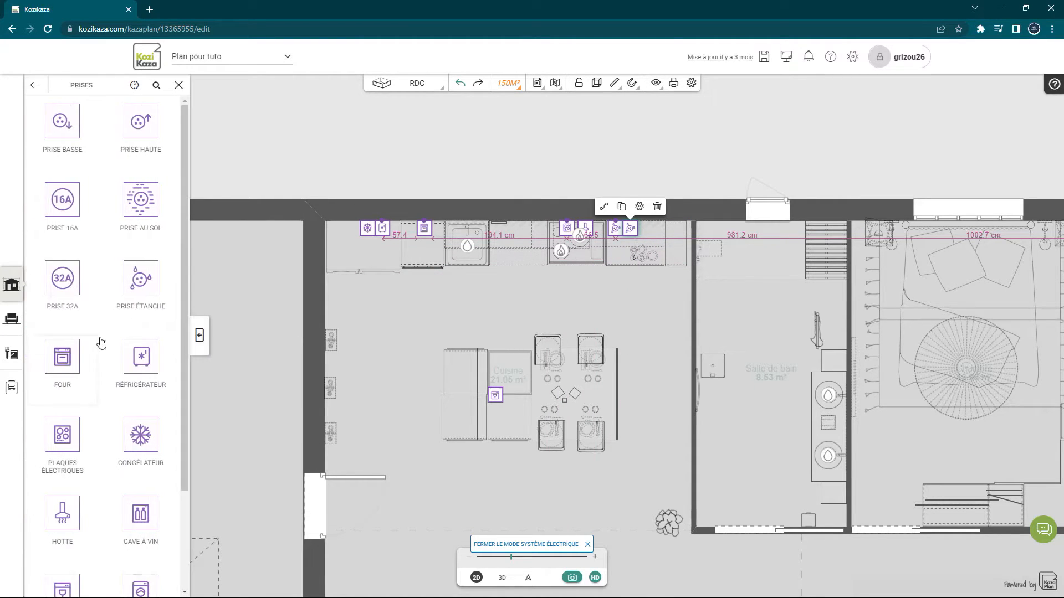
click(142, 277)
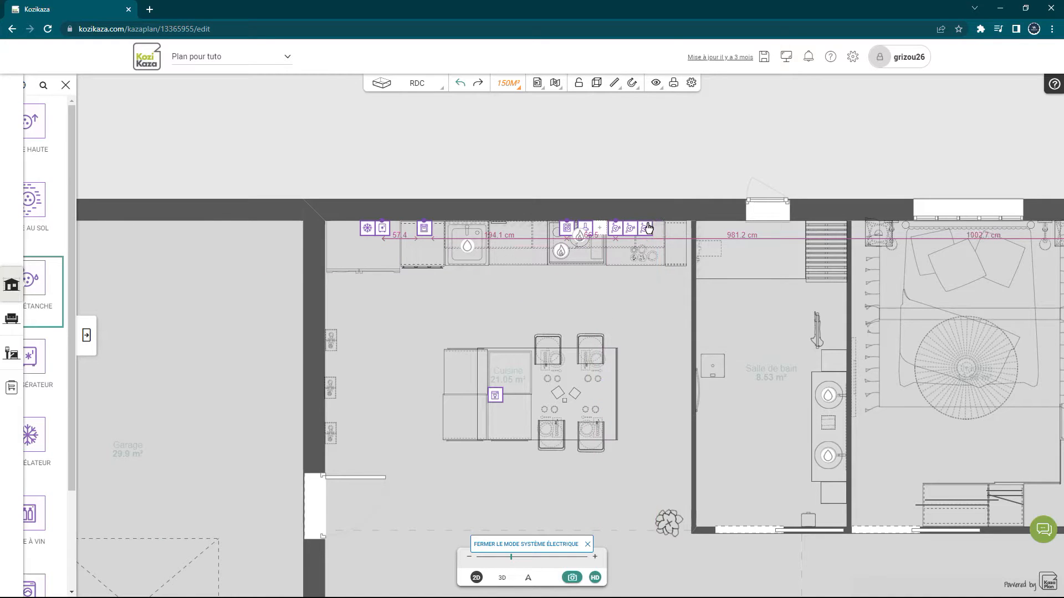
click(644, 228)
Examine the parameters of the rightmost waterproof socket and try its link option
click(87, 341)
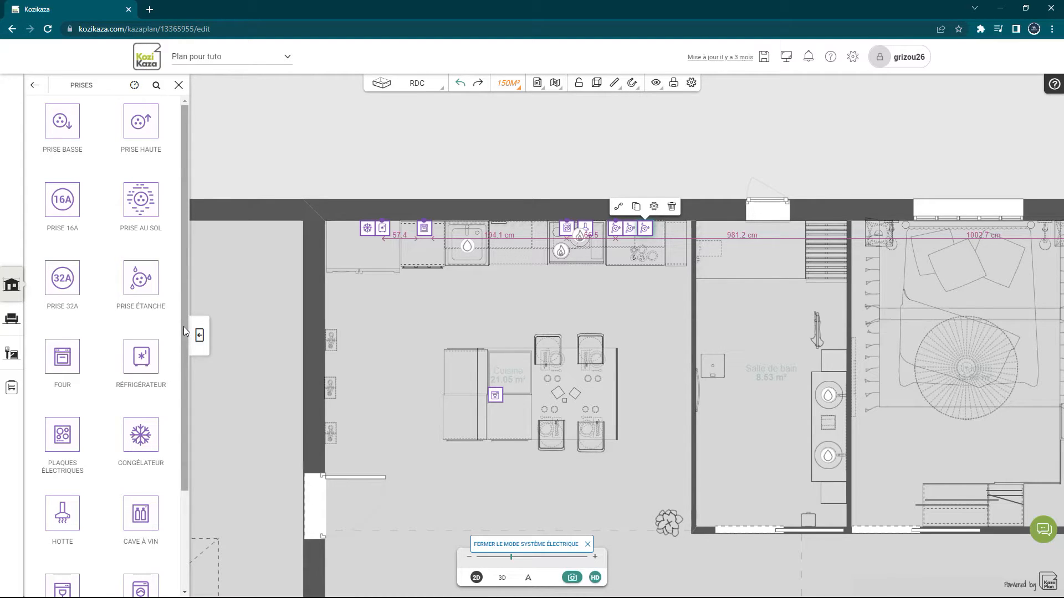
click(654, 207)
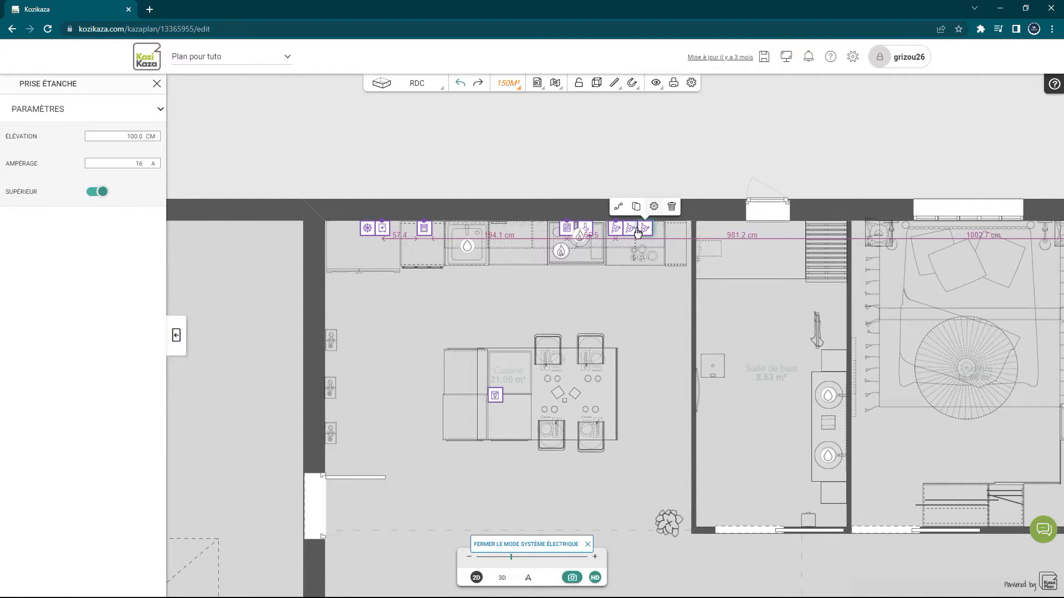
click(619, 208)
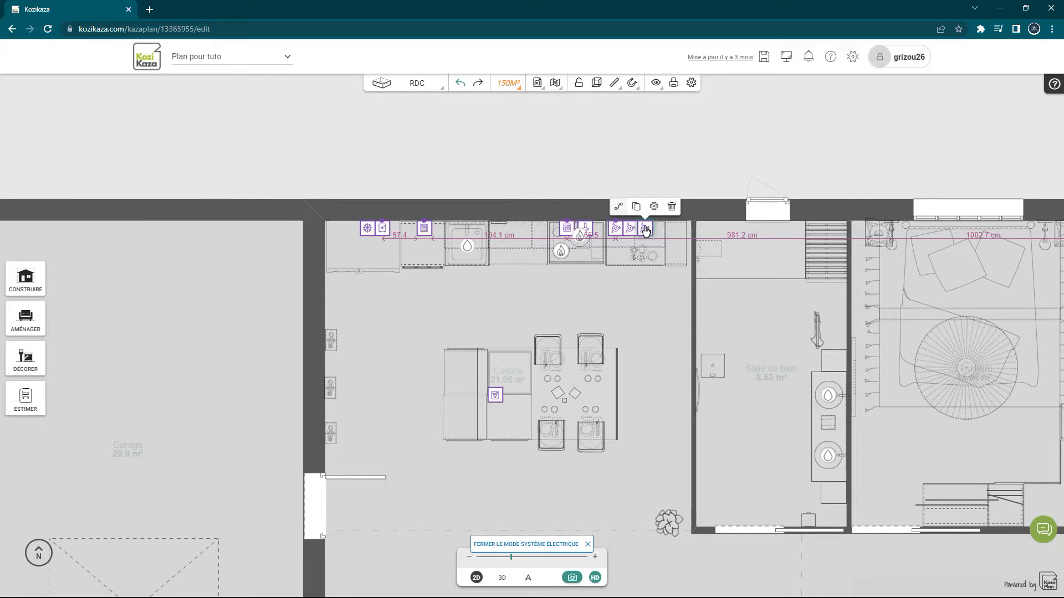
click(619, 211)
Skip the intro and place a Prise basse on the wall between kitchen and bathroom, about 329 cm from its lower end
click(16, 281)
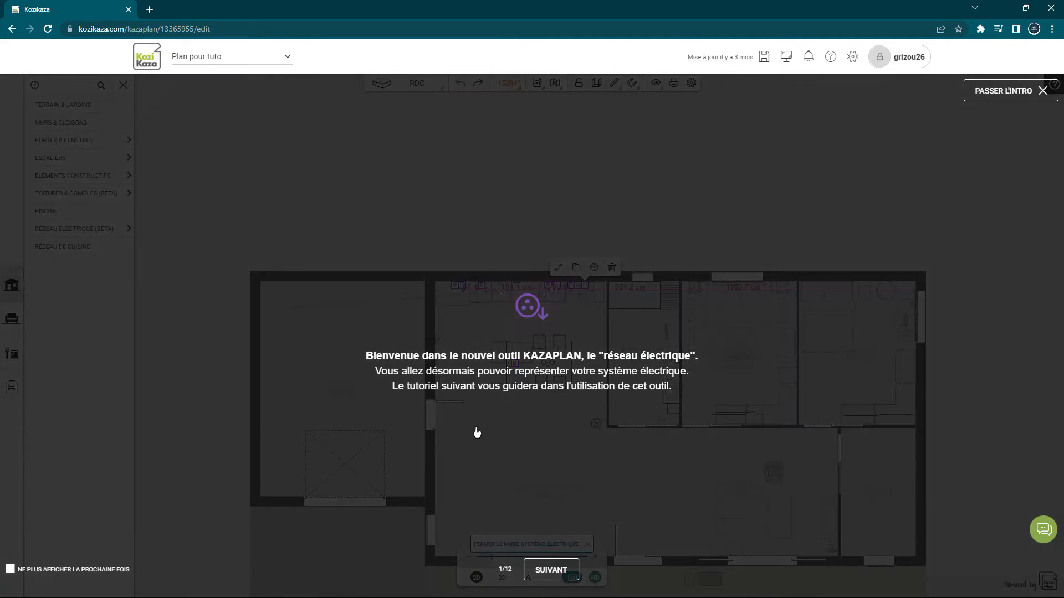
click(1029, 93)
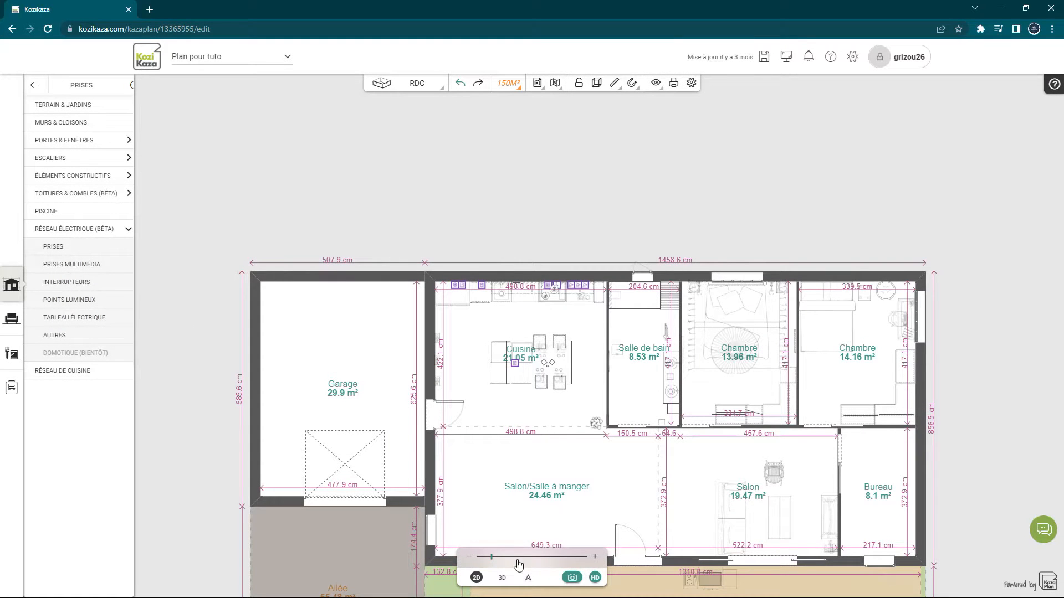
drag(531, 564, 508, 561)
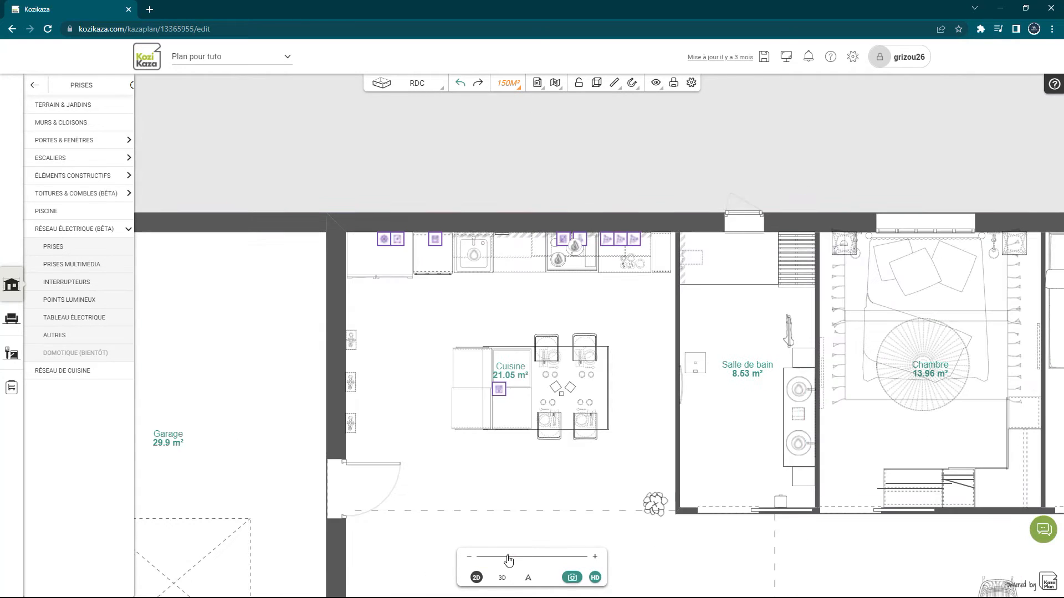
click(93, 253)
drag(181, 212, 171, 234)
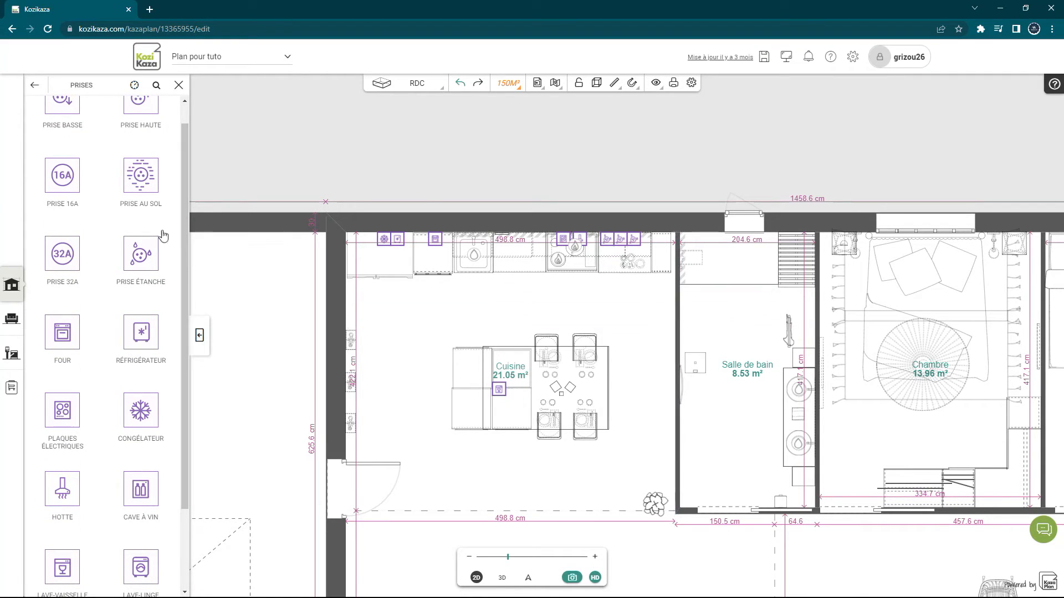
drag(183, 237, 184, 217)
drag(45, 135, 670, 297)
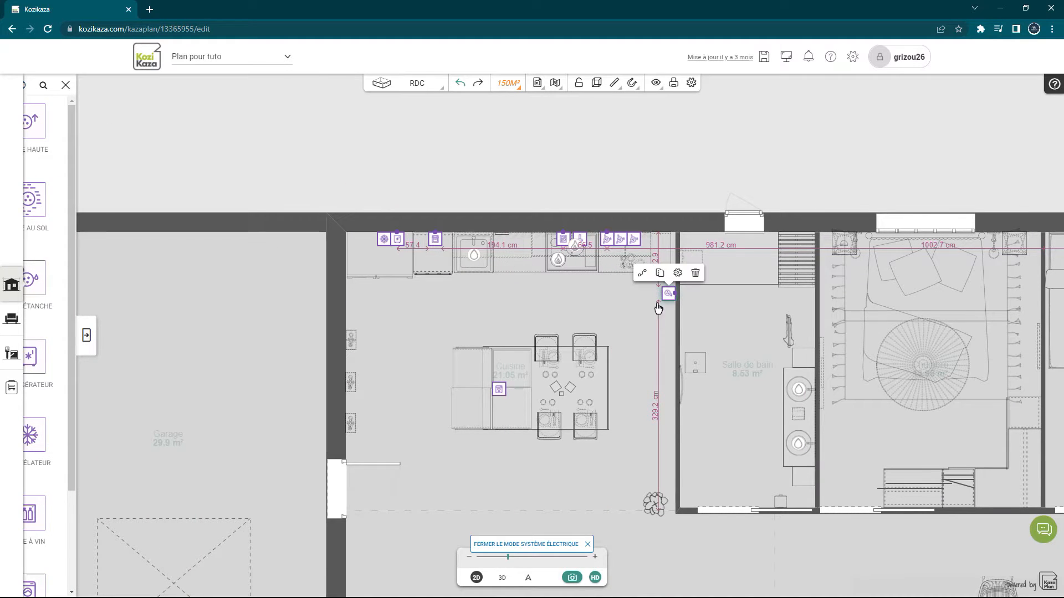
Place a Prise basse near the lower end of the kitchen–bathroom wall and another on the garage-side kitchen wall just above the door
click(86, 335)
drag(61, 119, 669, 494)
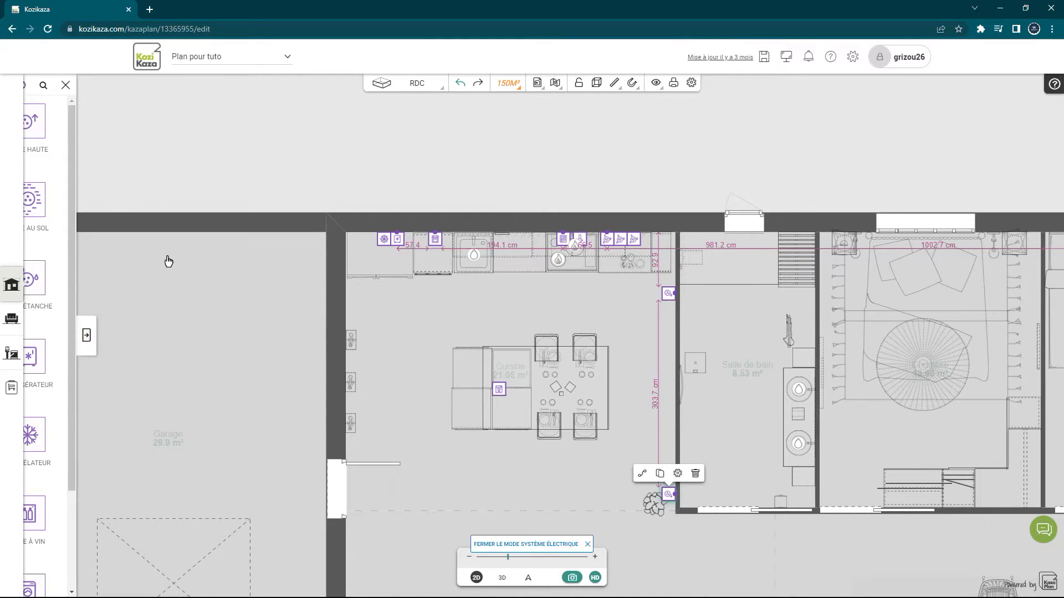
click(87, 336)
drag(67, 129, 350, 454)
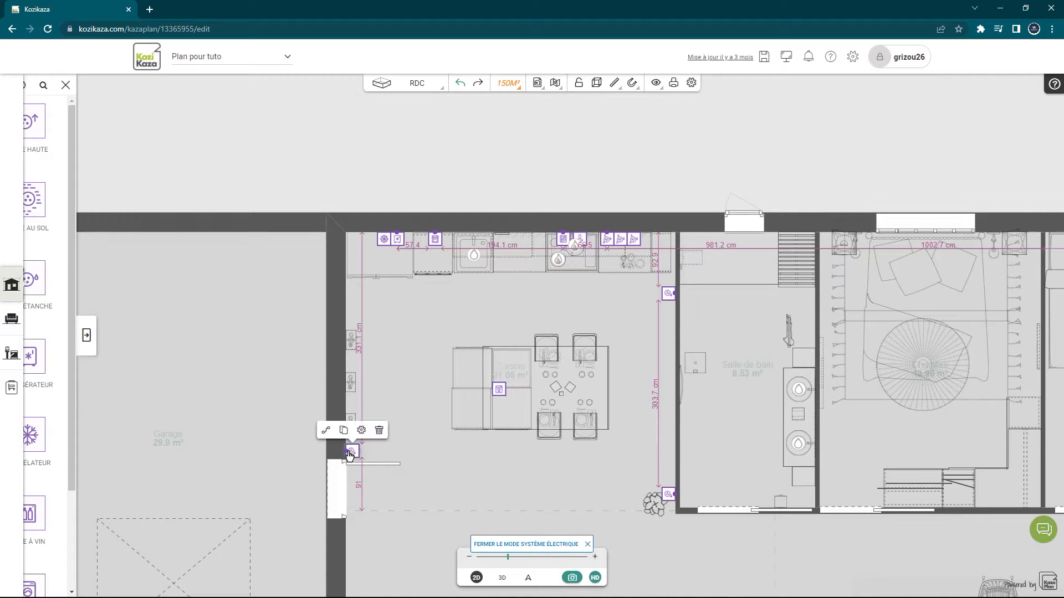
Place a Prise étanche on the kitchen island, directly right of the existing island socket
click(86, 327)
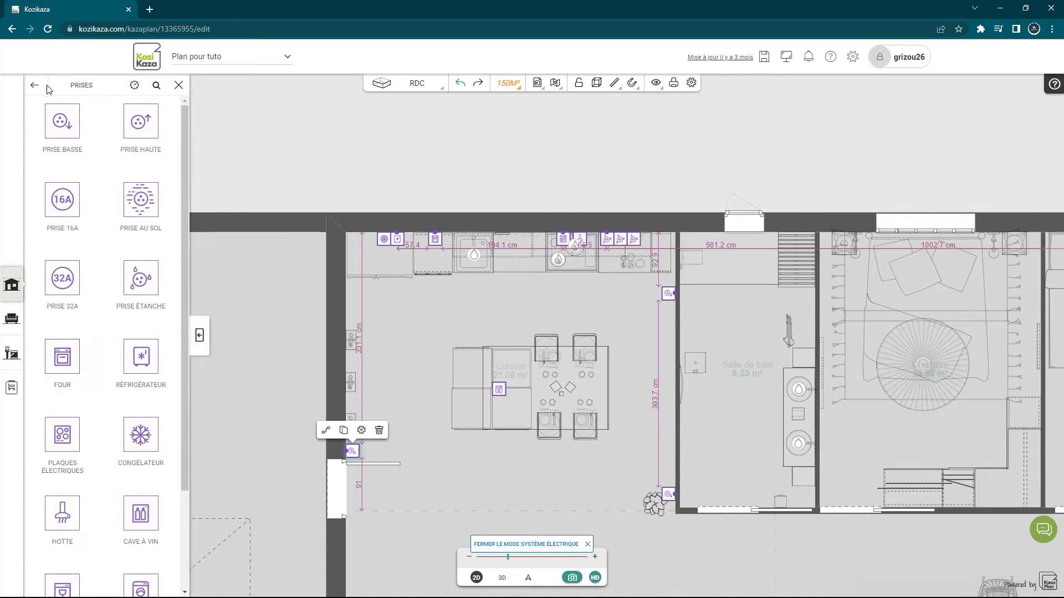
click(35, 85)
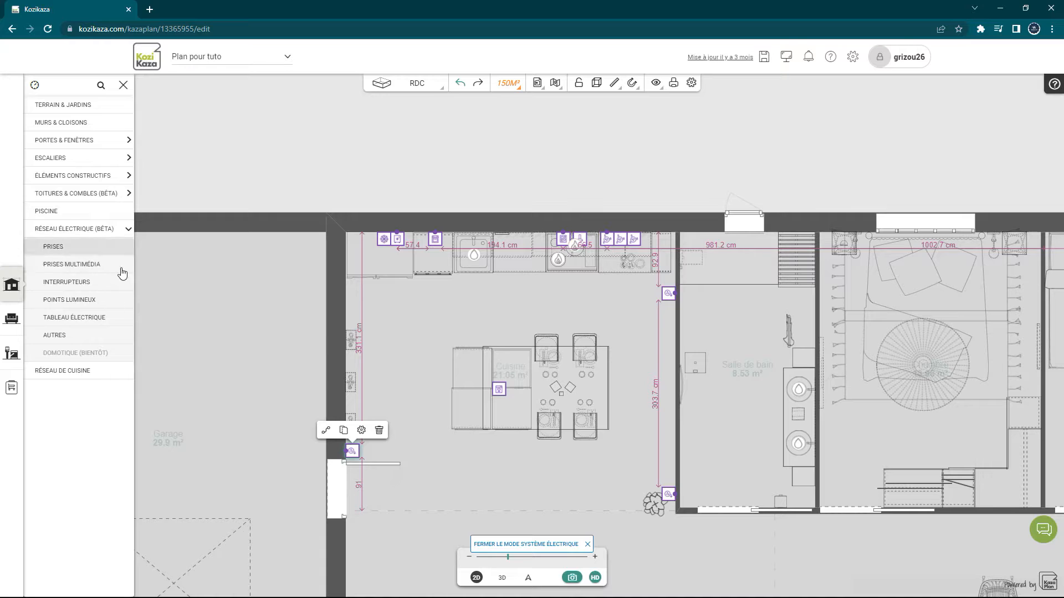
click(65, 246)
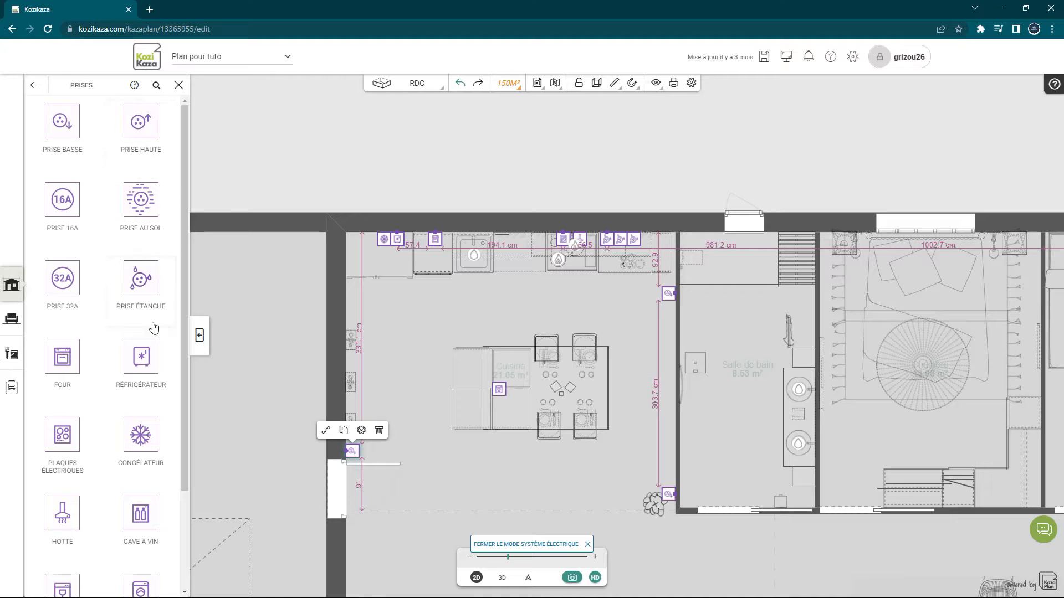
drag(138, 299, 516, 393)
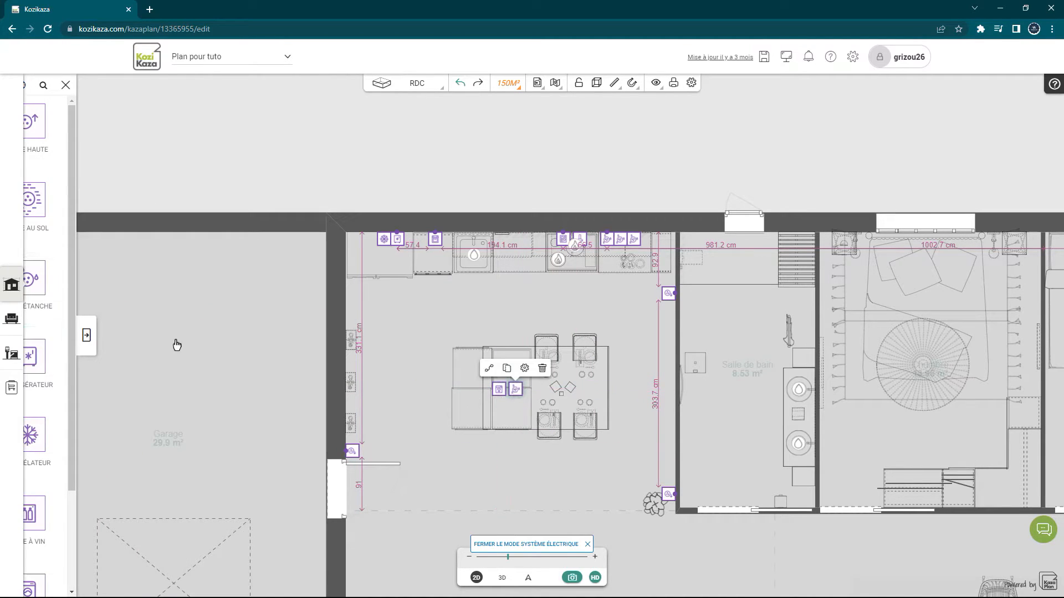
Examine the available types of multimedia sockets in the electrical network catalogue
click(88, 336)
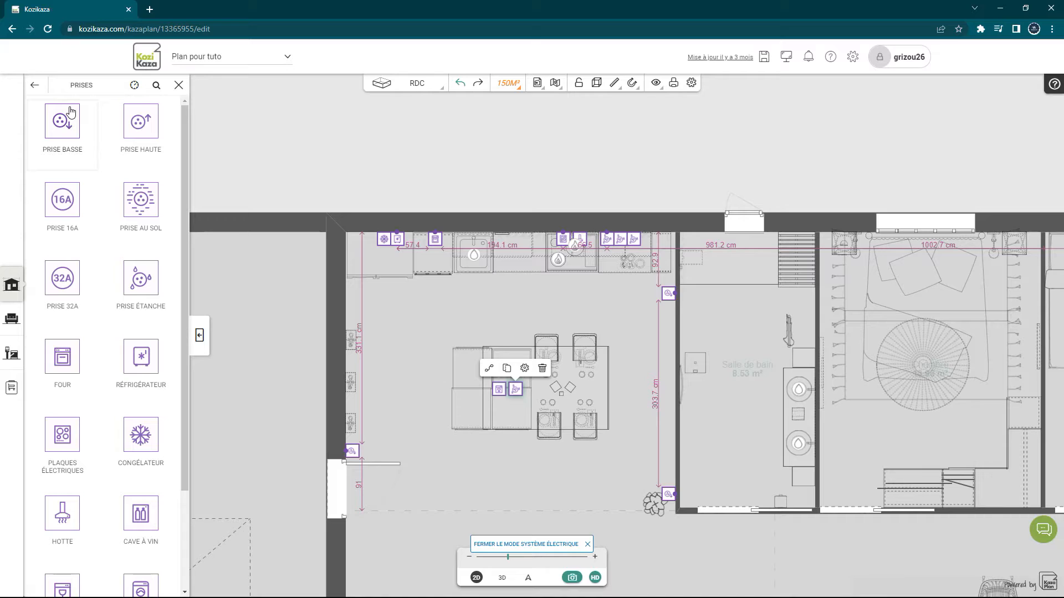
click(34, 85)
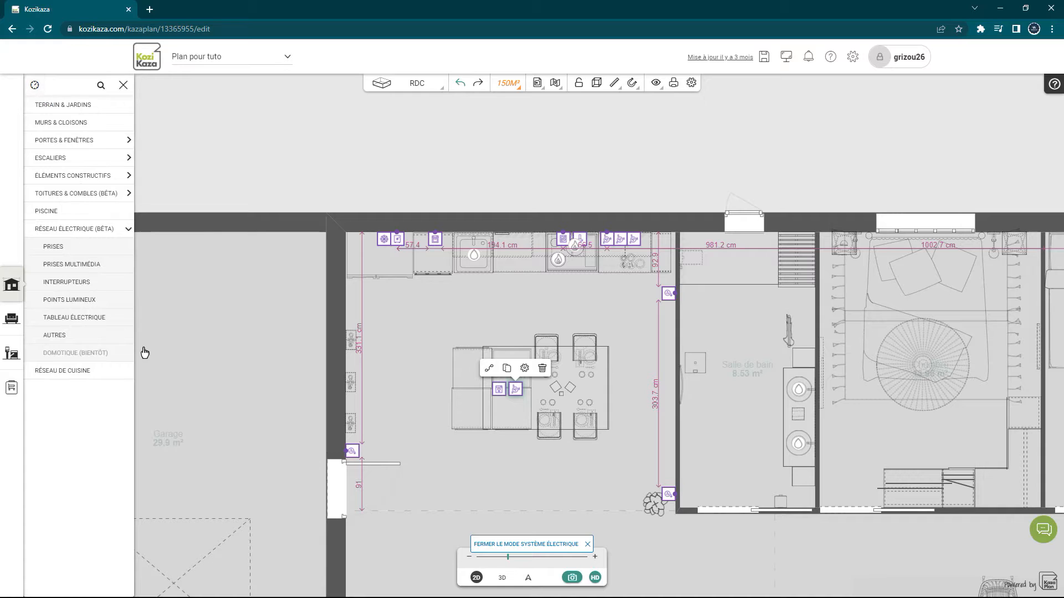
click(95, 272)
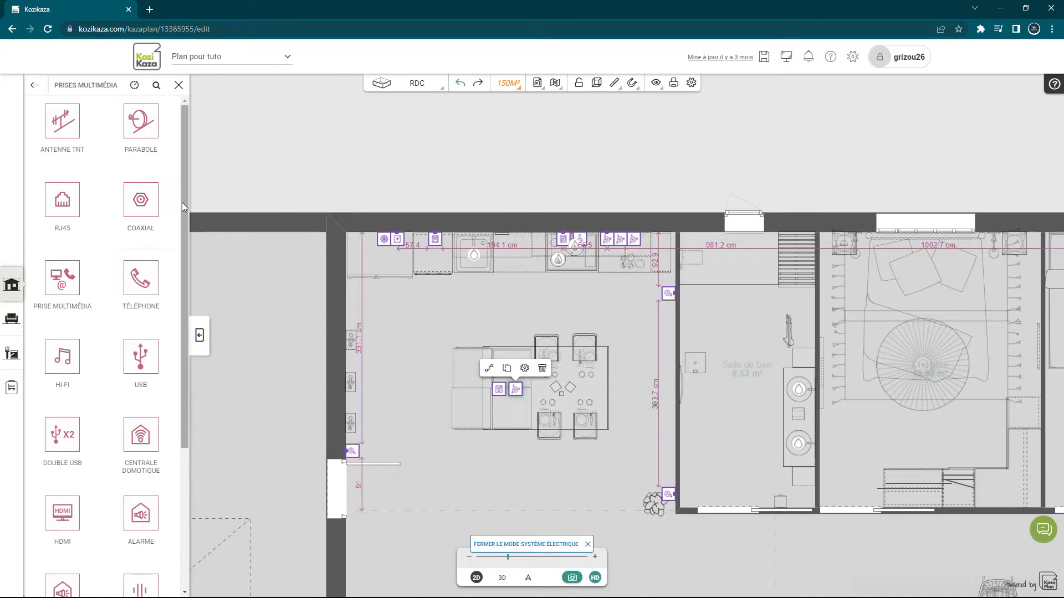
drag(182, 202, 189, 374)
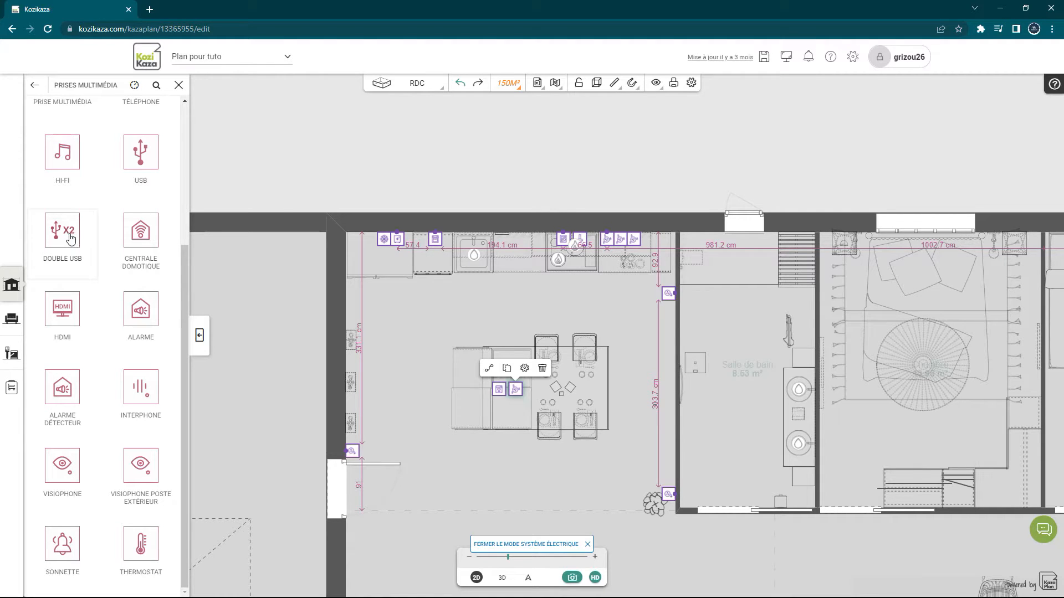
drag(182, 289, 155, 100)
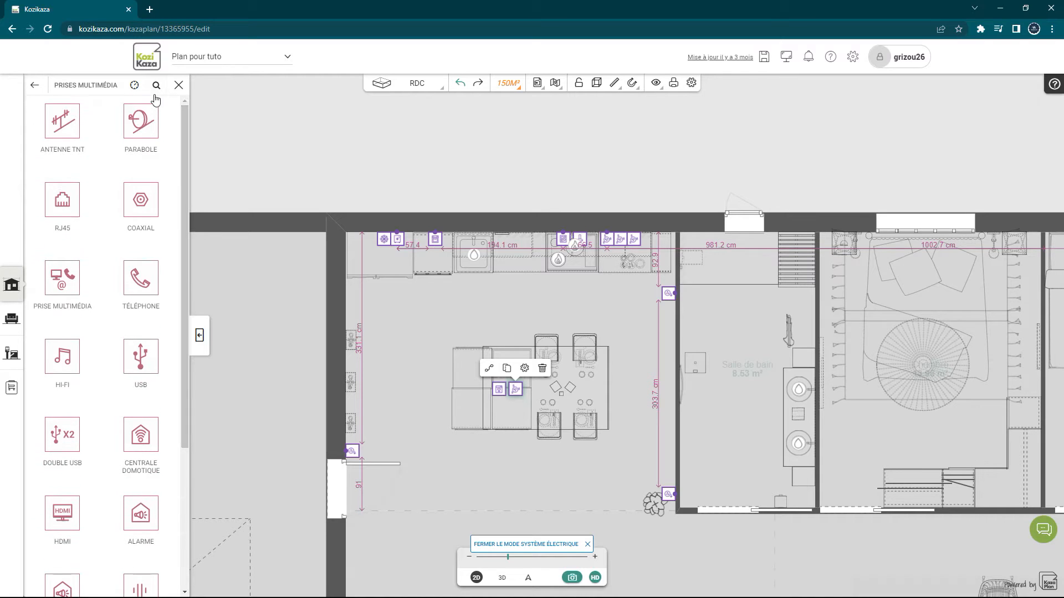
Place a Variateur on the kitchen side of the garage wall and move it just below the door
click(34, 85)
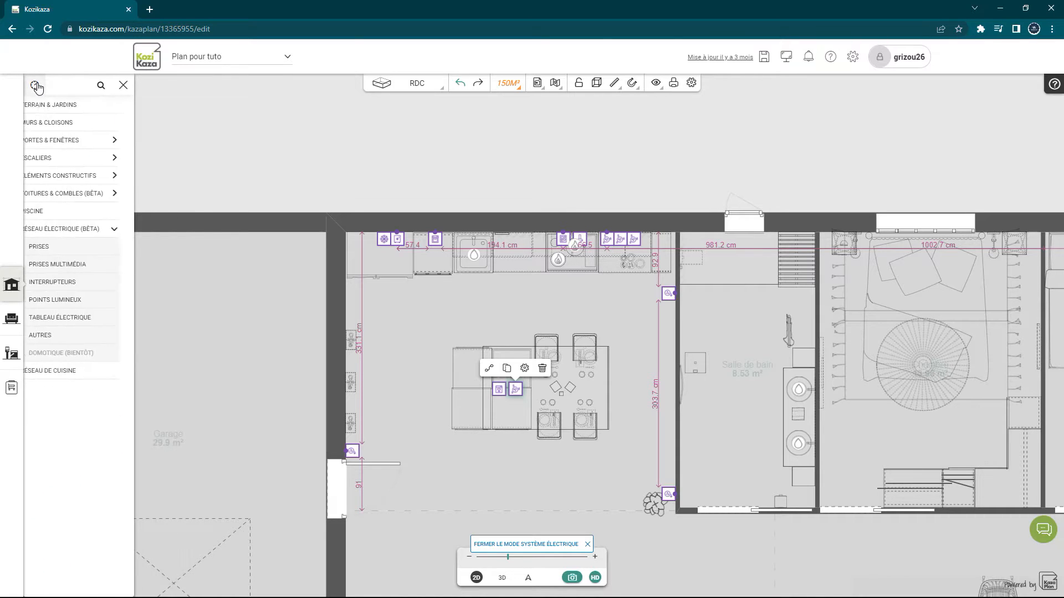
click(103, 284)
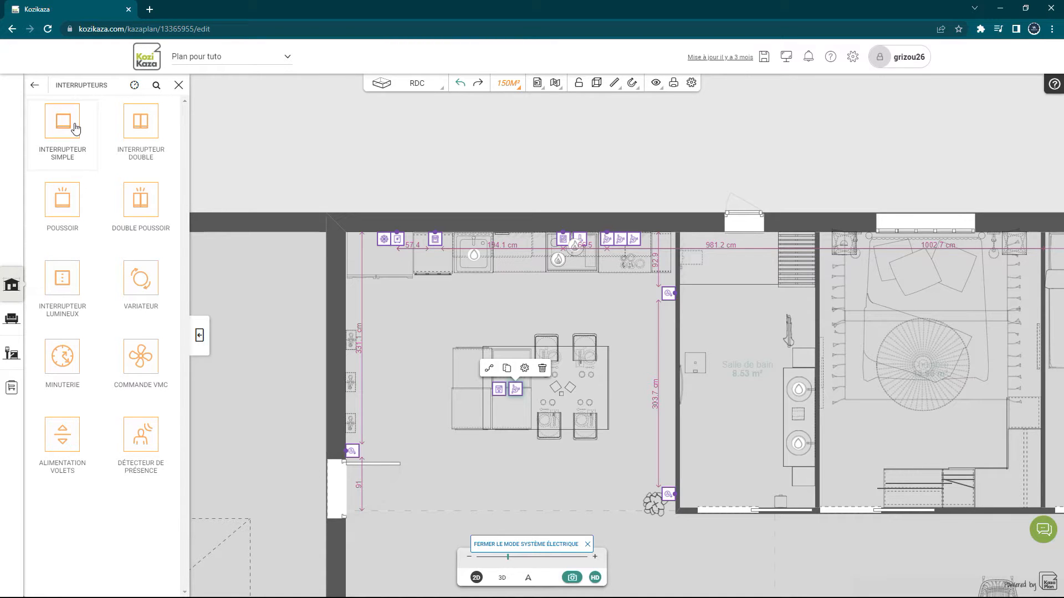
drag(134, 273, 352, 441)
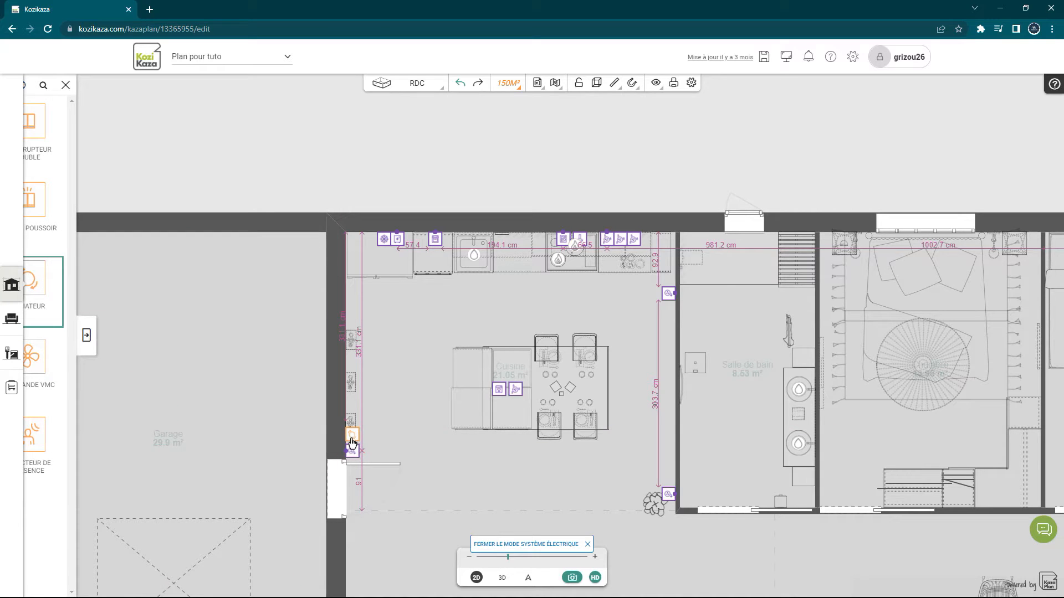
click(351, 440)
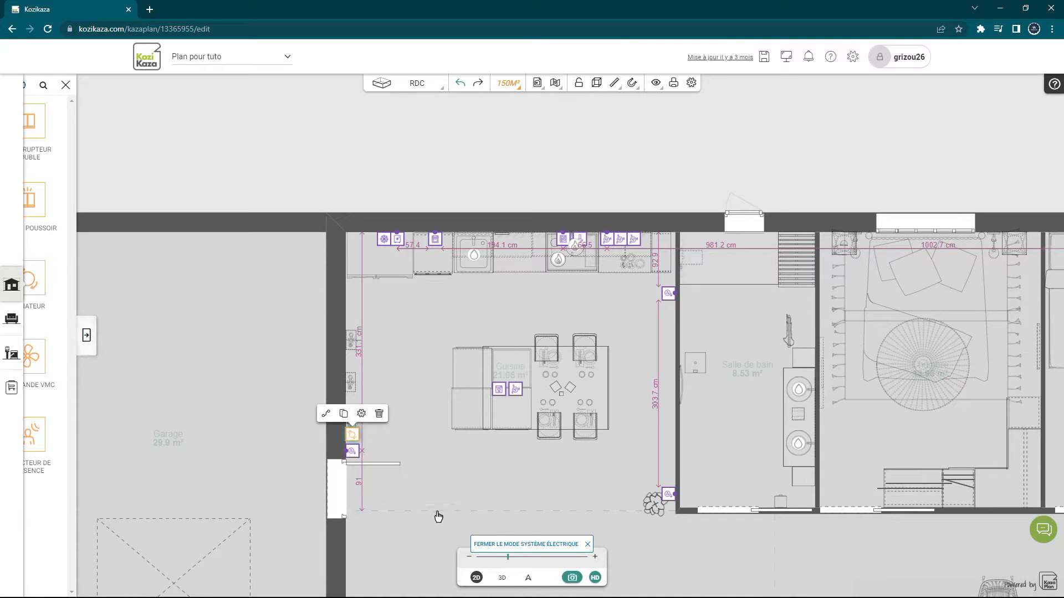
drag(356, 441, 355, 534)
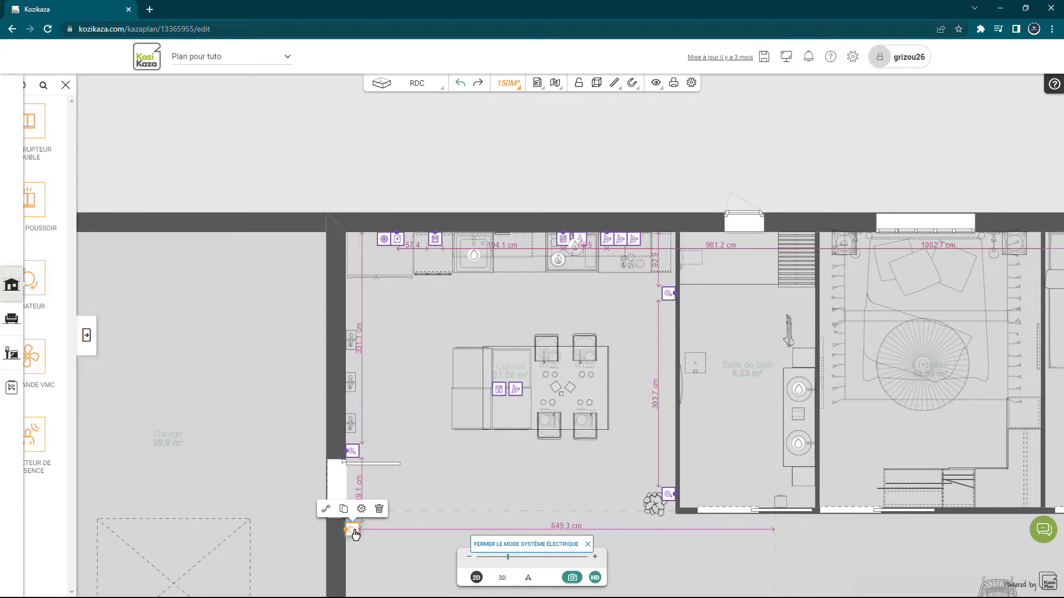
Place a Variateur above the lower socket on the kitchen–bathroom wall and another right of the waterproof sockets on the back wall
click(87, 335)
drag(147, 294, 673, 488)
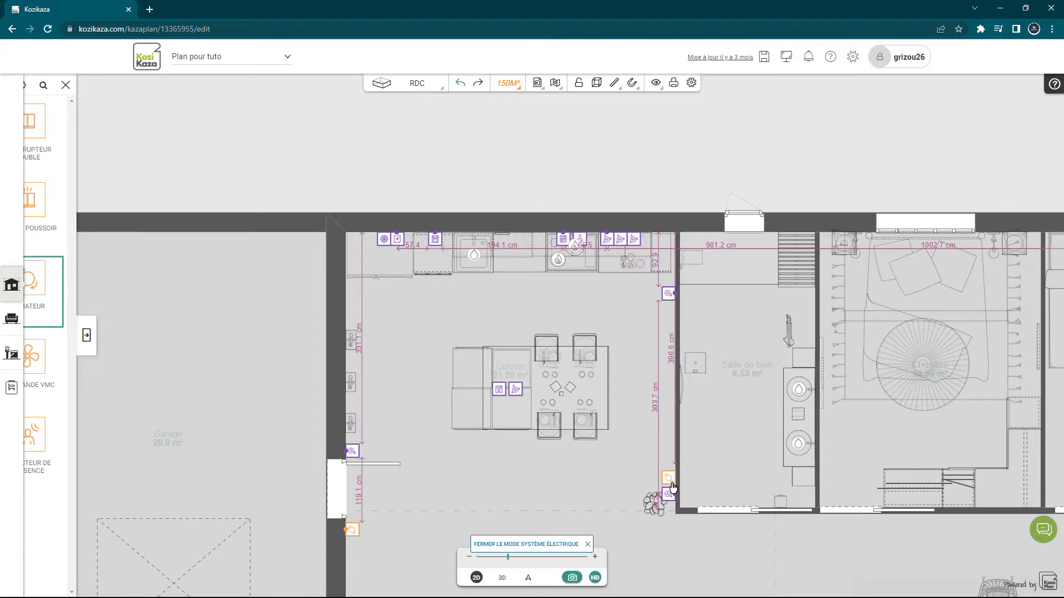
drag(673, 488, 672, 487)
click(86, 335)
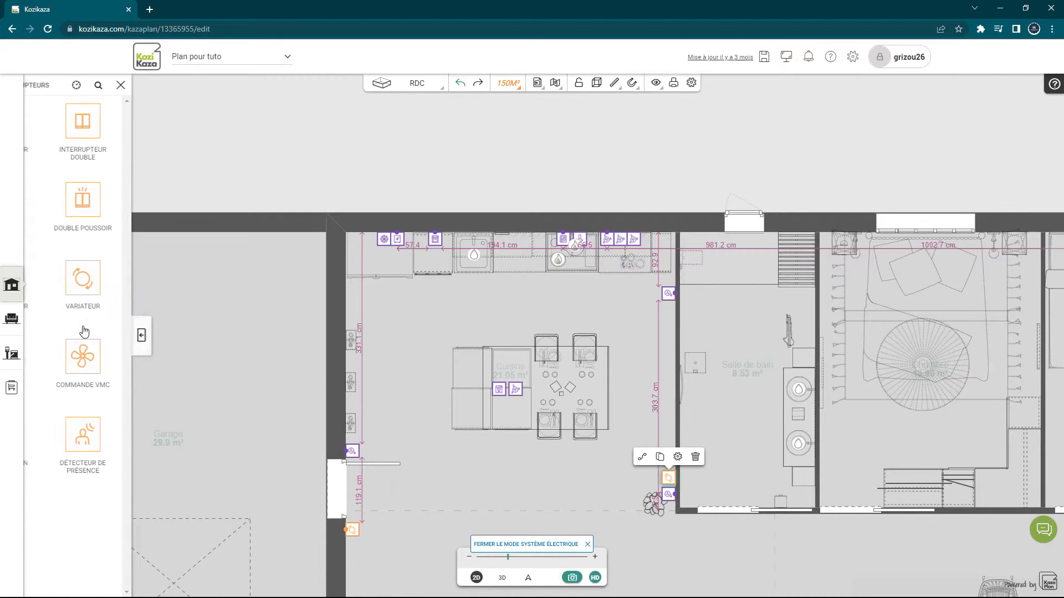
drag(159, 279, 647, 239)
Place an Interrupteur simple on the garage side, opposite the dimmer below the door, and two adjacent Variateurs right of the front entrance door
click(87, 335)
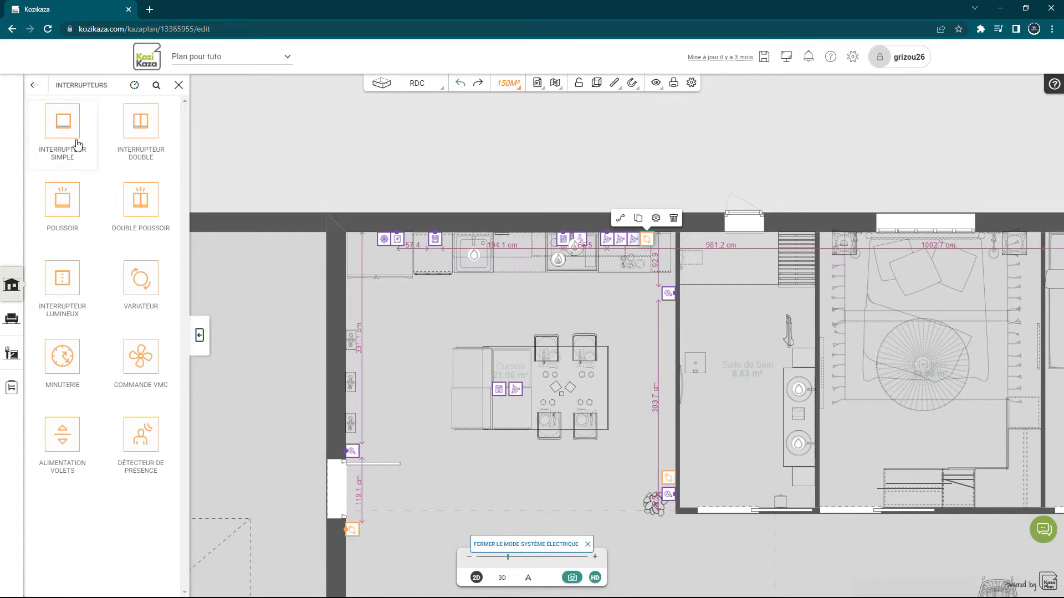
drag(73, 131, 321, 534)
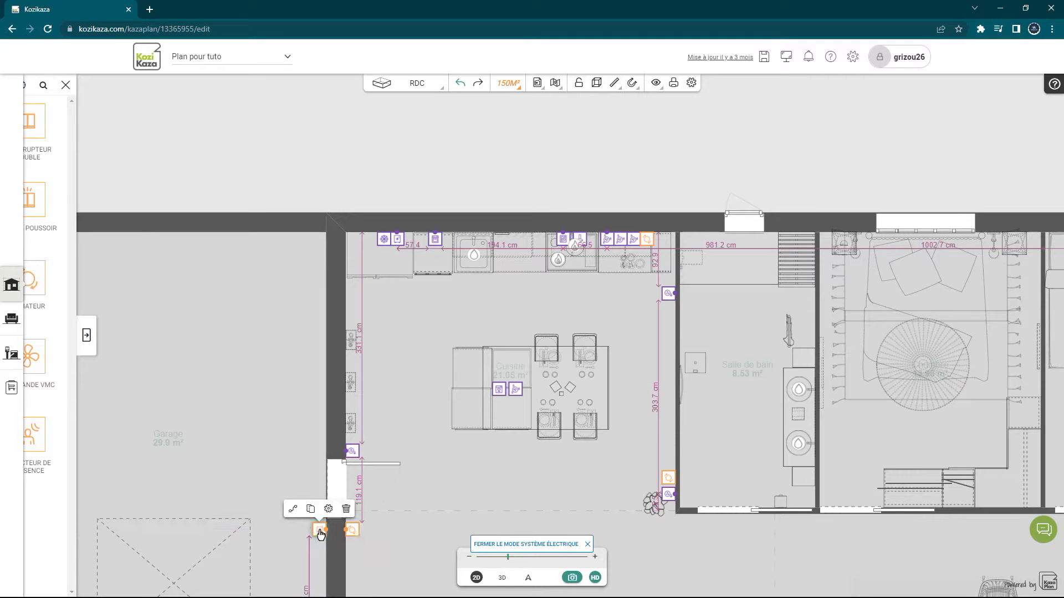
drag(486, 487, 440, 174)
click(94, 338)
drag(142, 268, 745, 442)
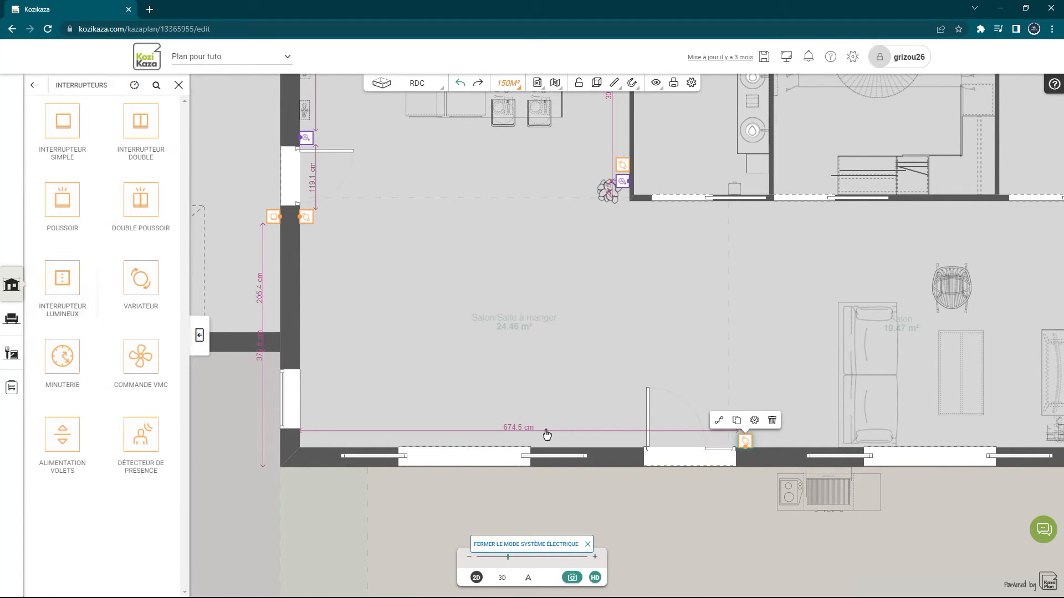
drag(114, 307, 758, 441)
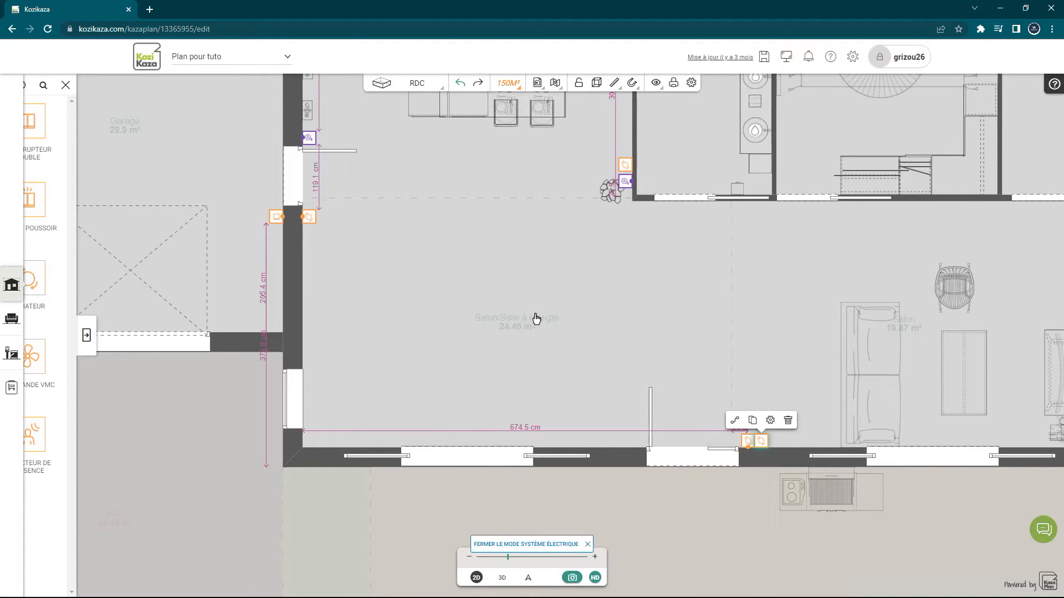
Add a second Variateur directly below the existing dimmer on the dining-room side of the garage wall
drag(685, 453, 555, 518)
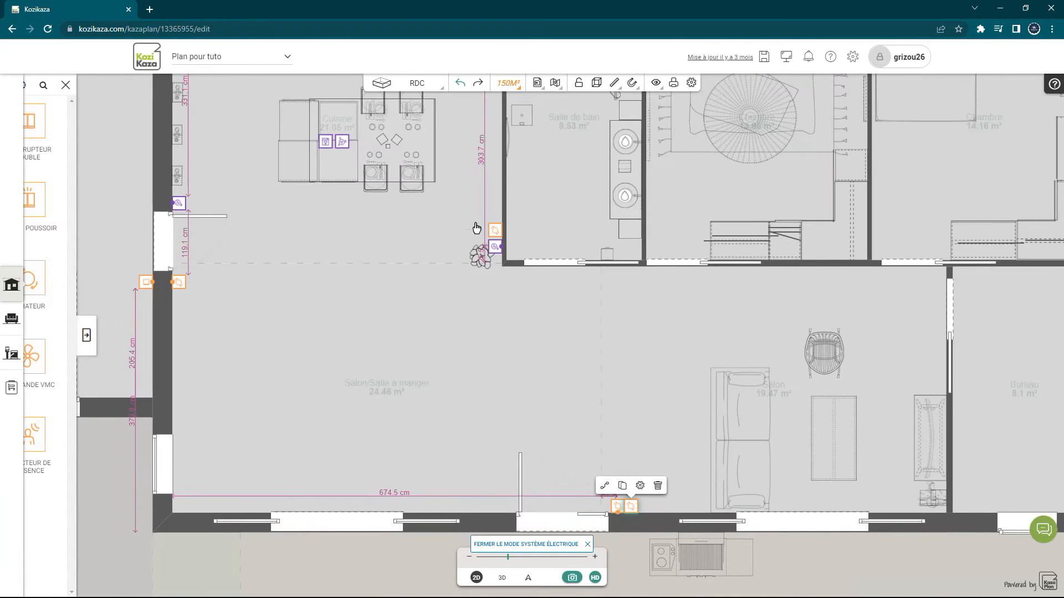
drag(424, 411, 571, 407)
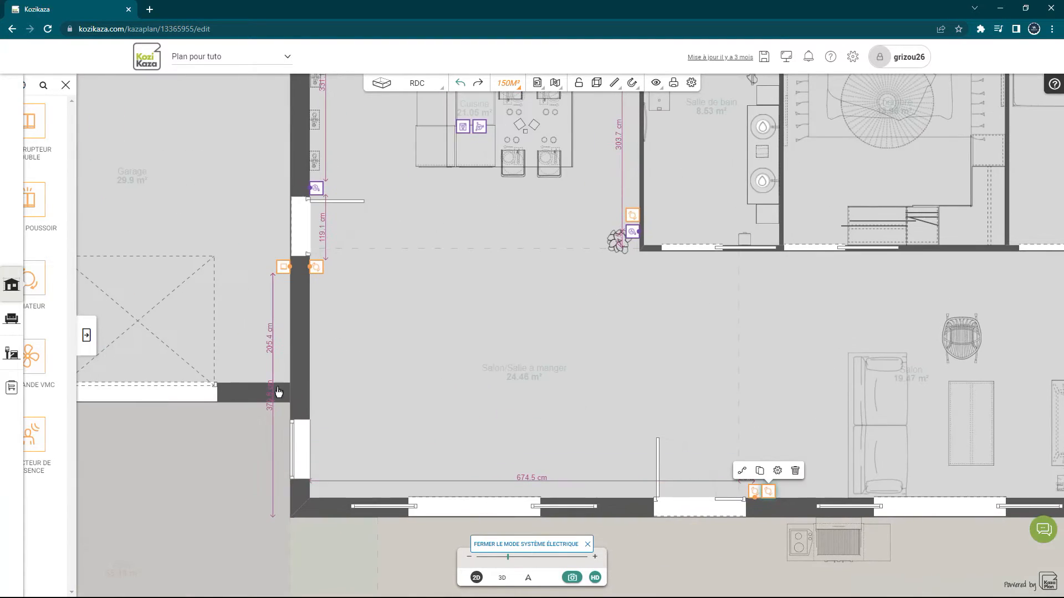
click(86, 334)
drag(126, 297, 325, 283)
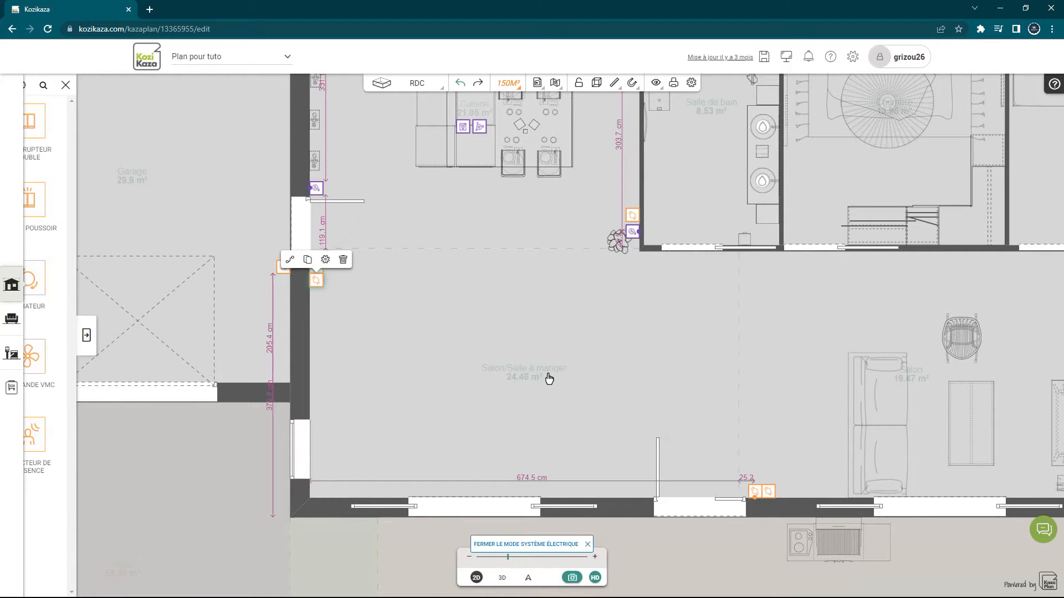
Left of the bathroom door, place a Variateur on the living-area side and an Interrupteur simple inside the bathroom
drag(600, 391, 261, 340)
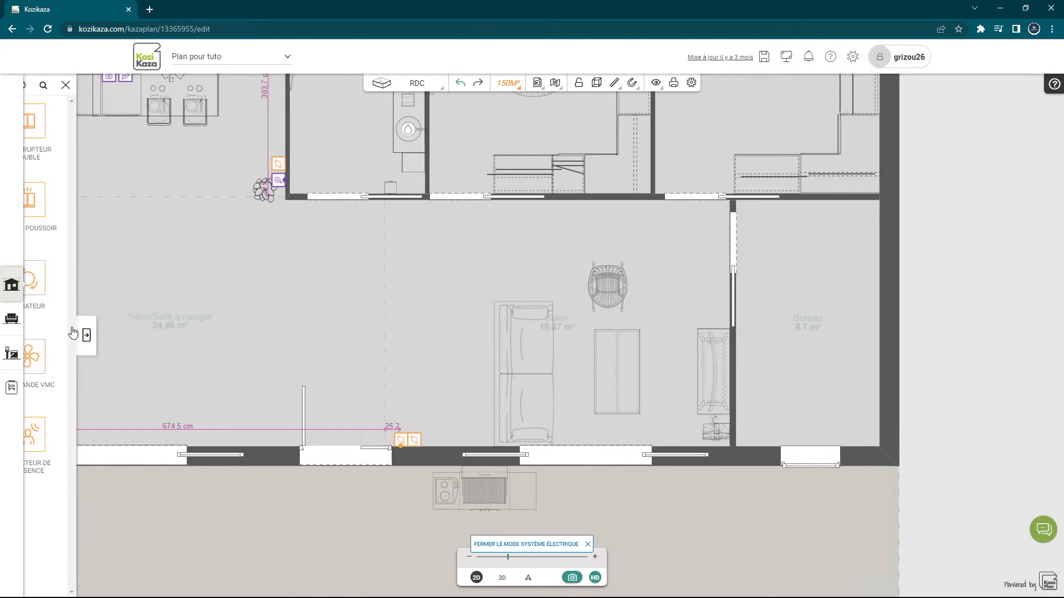
click(86, 335)
drag(138, 280, 300, 208)
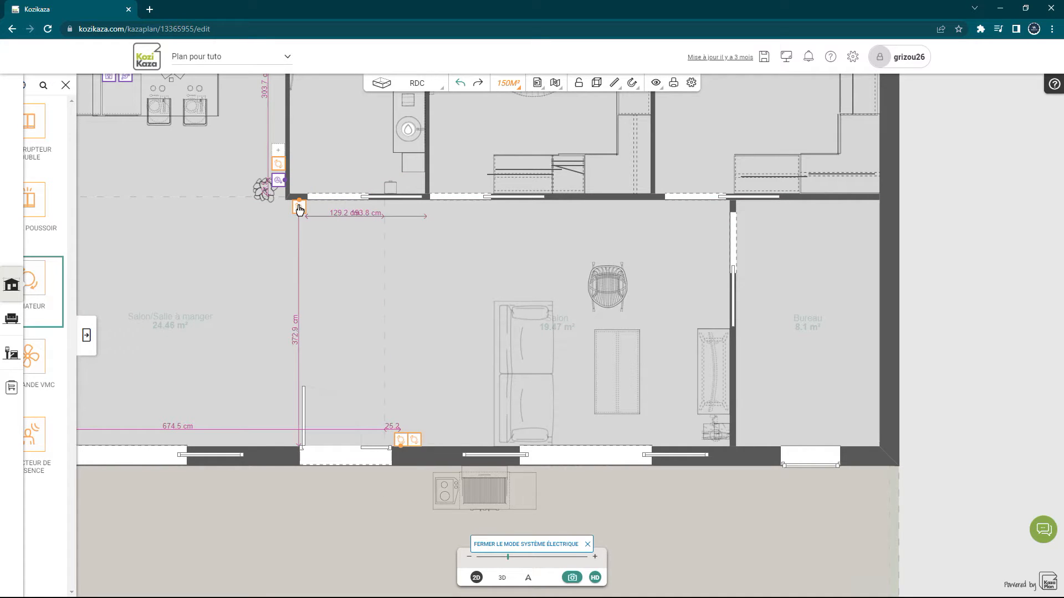
drag(300, 209, 299, 208)
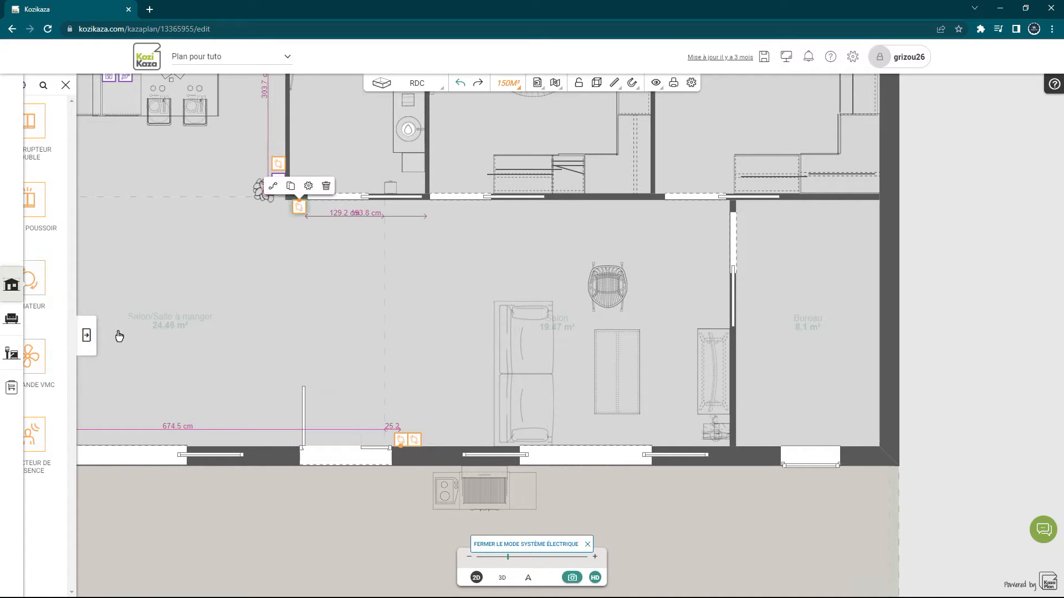
click(89, 335)
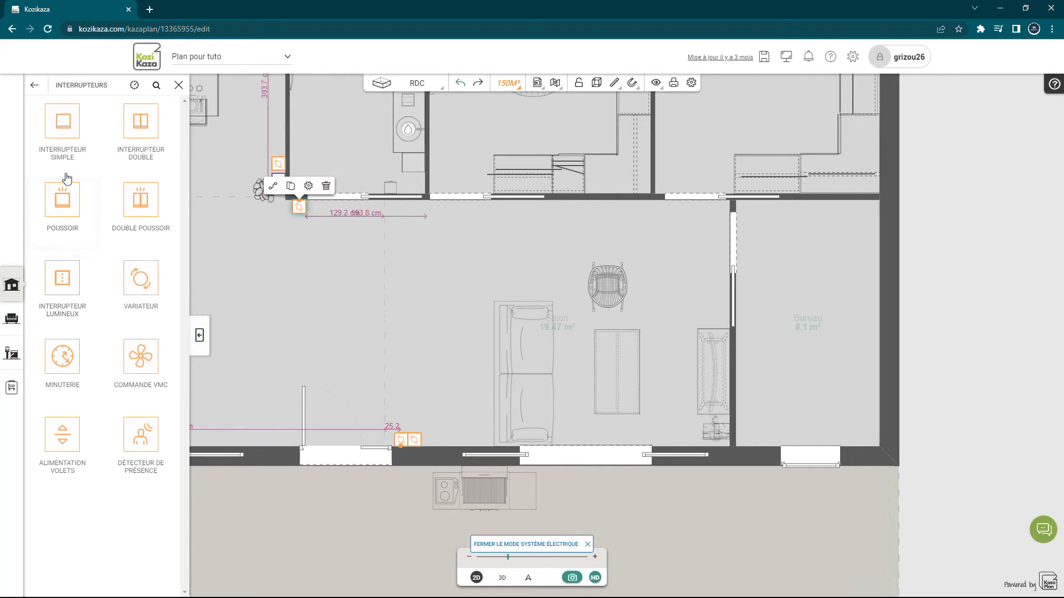
drag(64, 132, 300, 195)
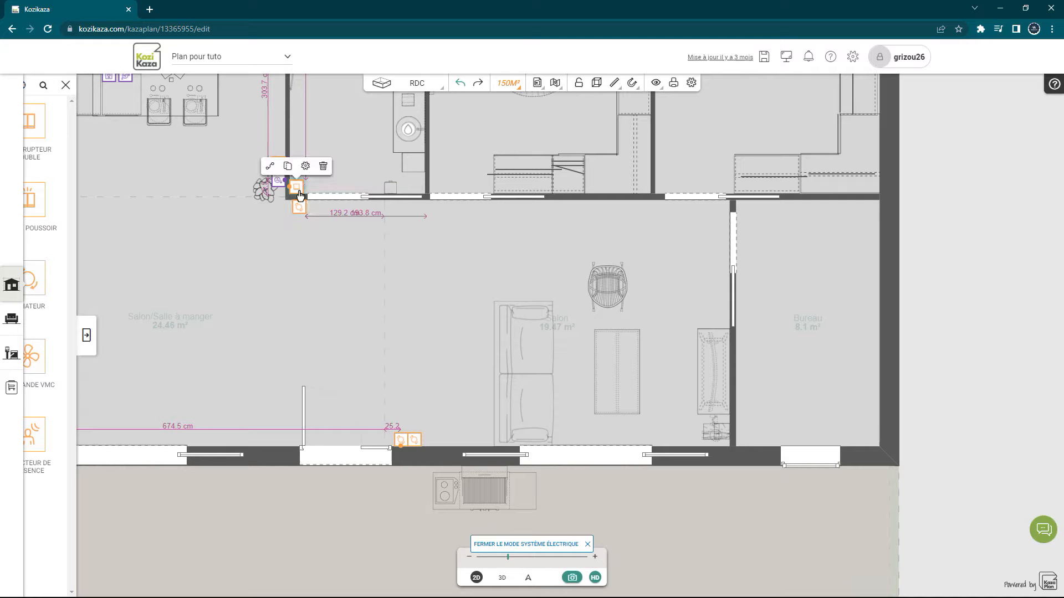
Place a Variateur inside each of the two bedrooms, just left of its door
click(86, 335)
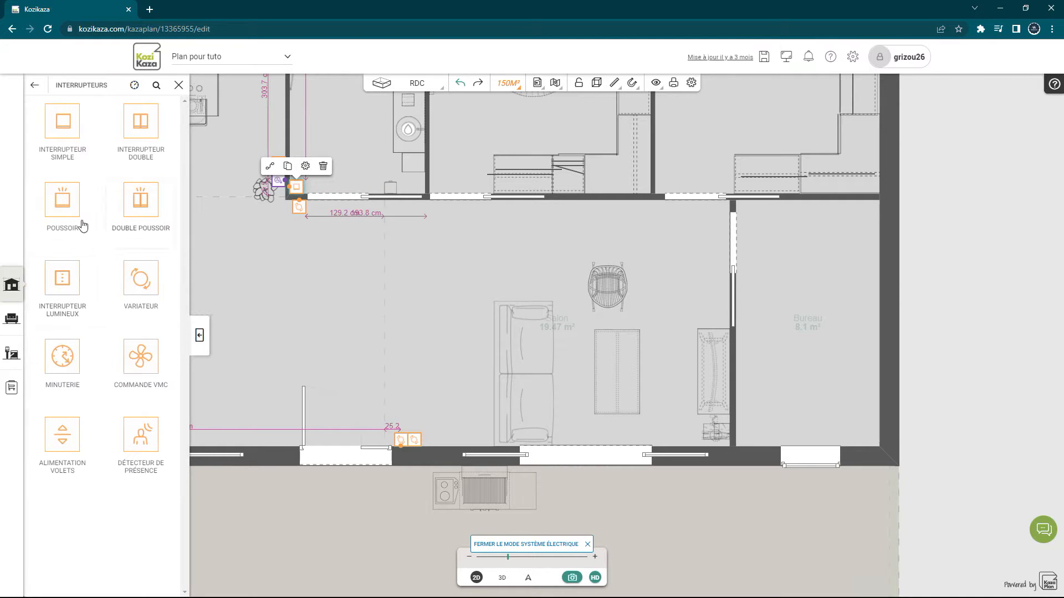
drag(142, 279, 435, 187)
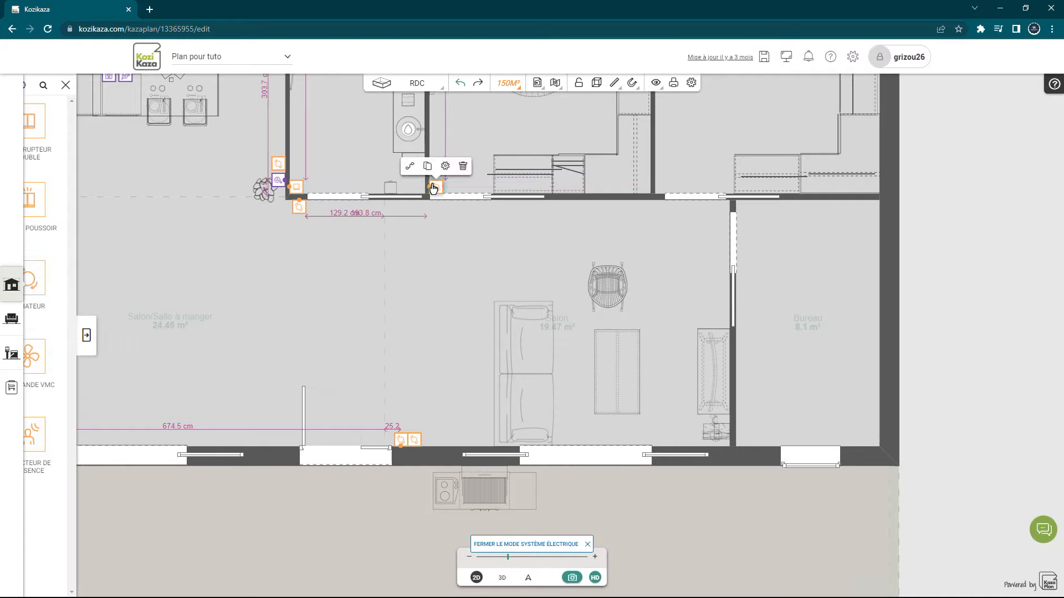
drag(142, 279, 660, 188)
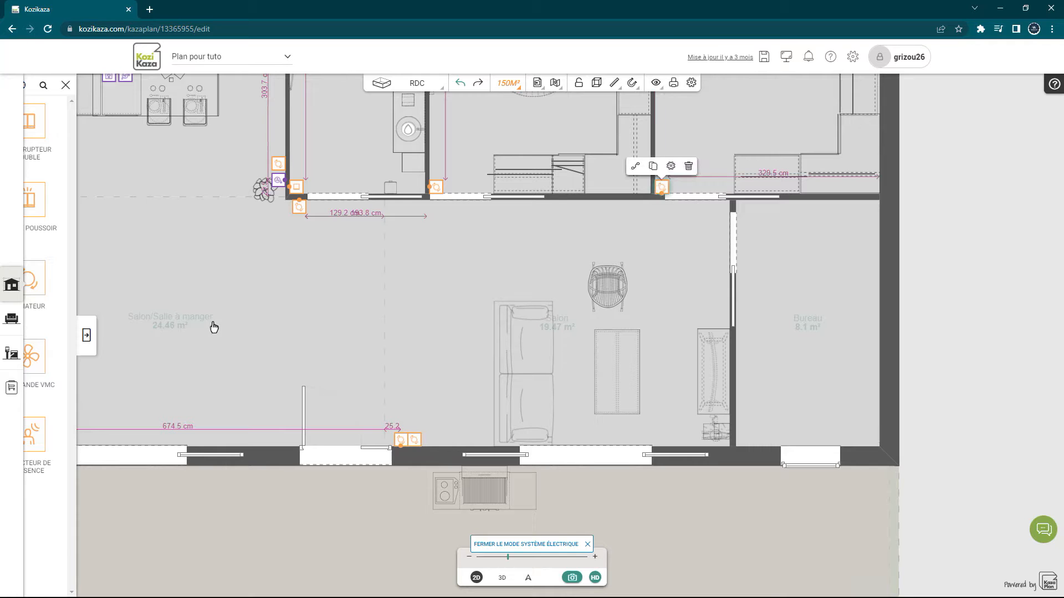
Place a Variateur on the salon side of the bedroom wall, between the two bedroom doors and about 220 cm from the Bureau wall
click(81, 338)
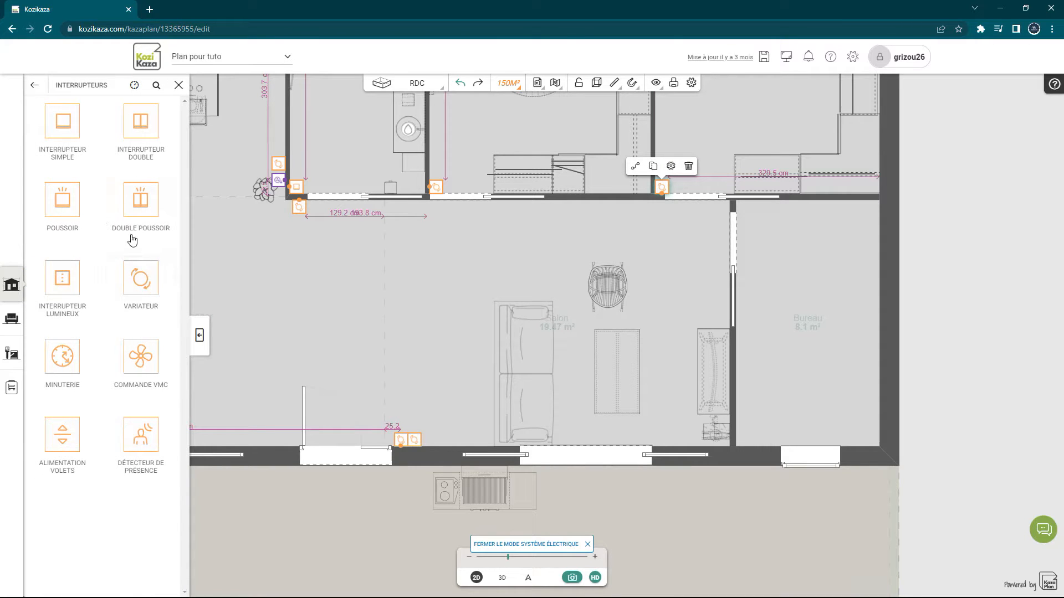
drag(143, 284, 584, 208)
click(88, 339)
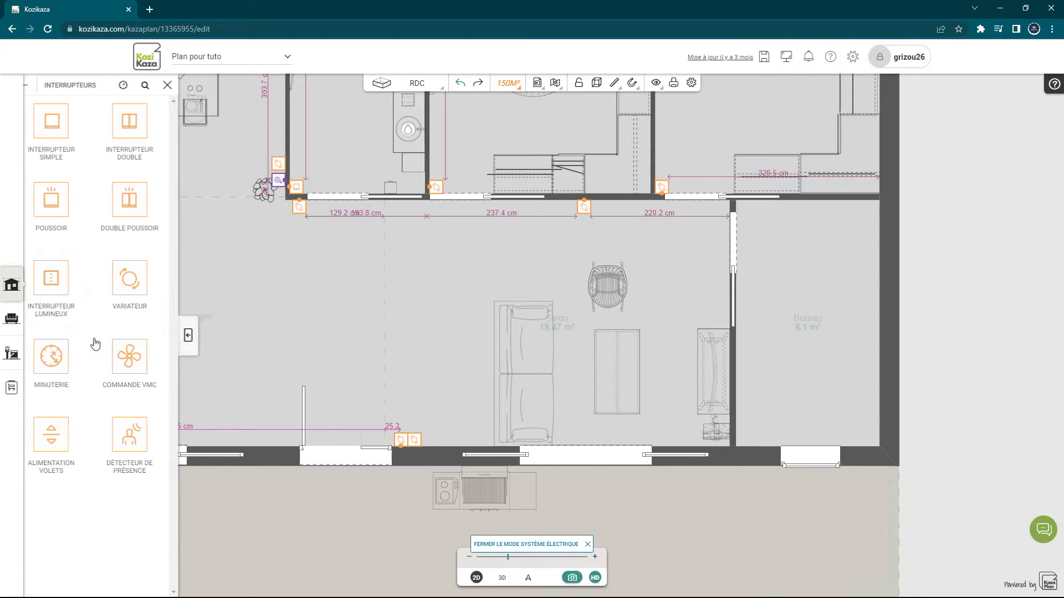
Place a Variateur inside the Bureau, on the bedroom wall in the corner beside the Bureau's sliding door
drag(151, 289, 149, 301)
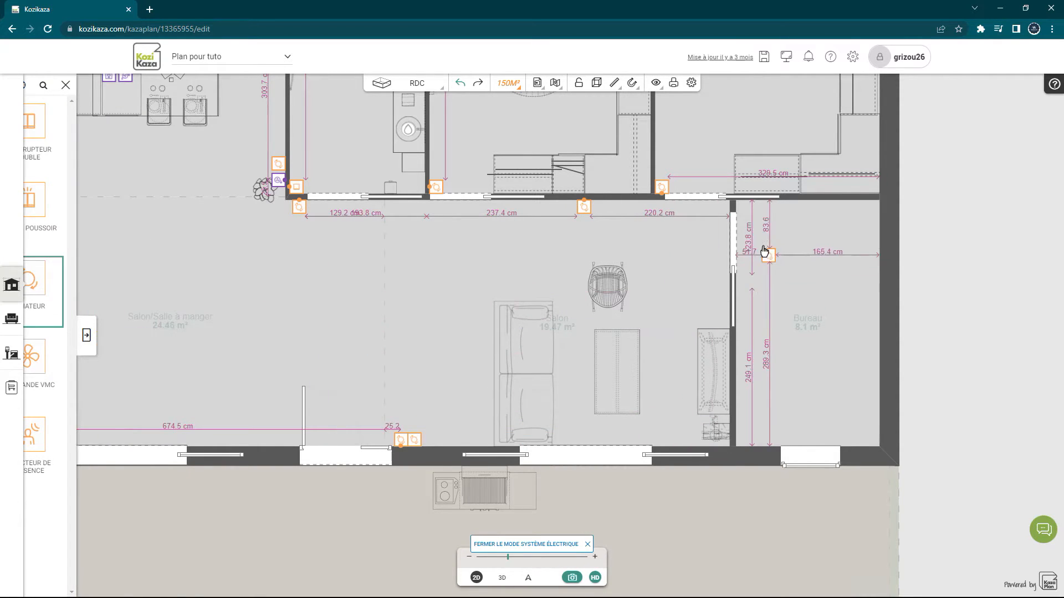
click(746, 219)
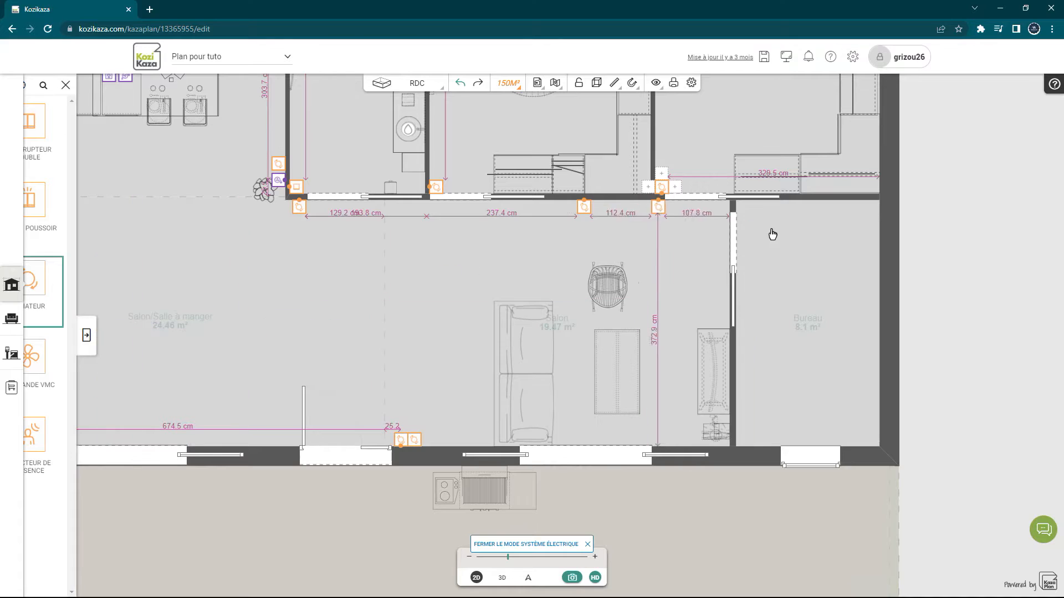
click(746, 212)
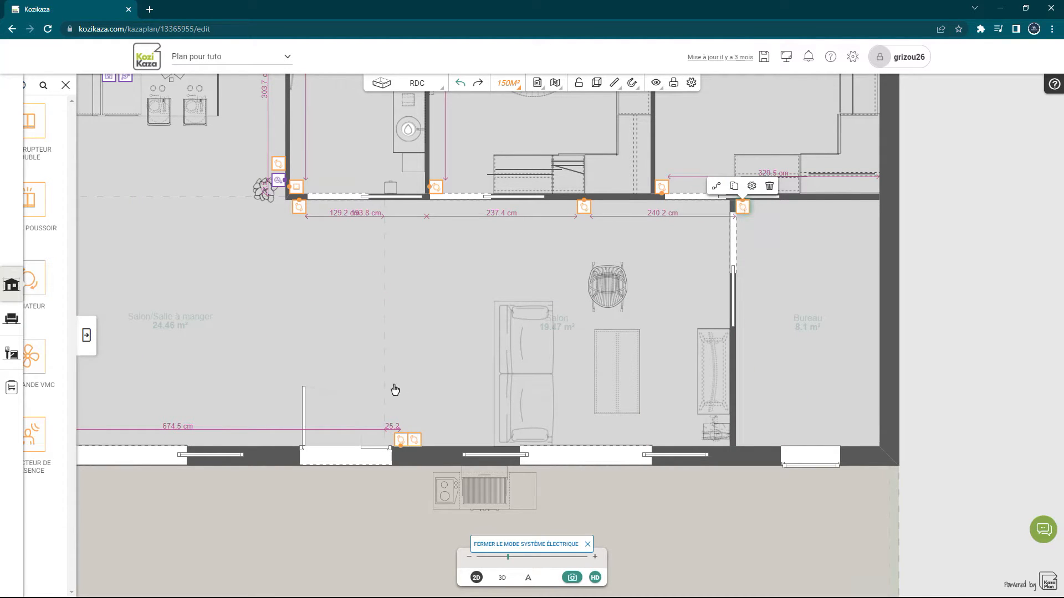
Place a Commande VMC inside the bathroom, directly above the Interrupteur simple beside the door
click(87, 336)
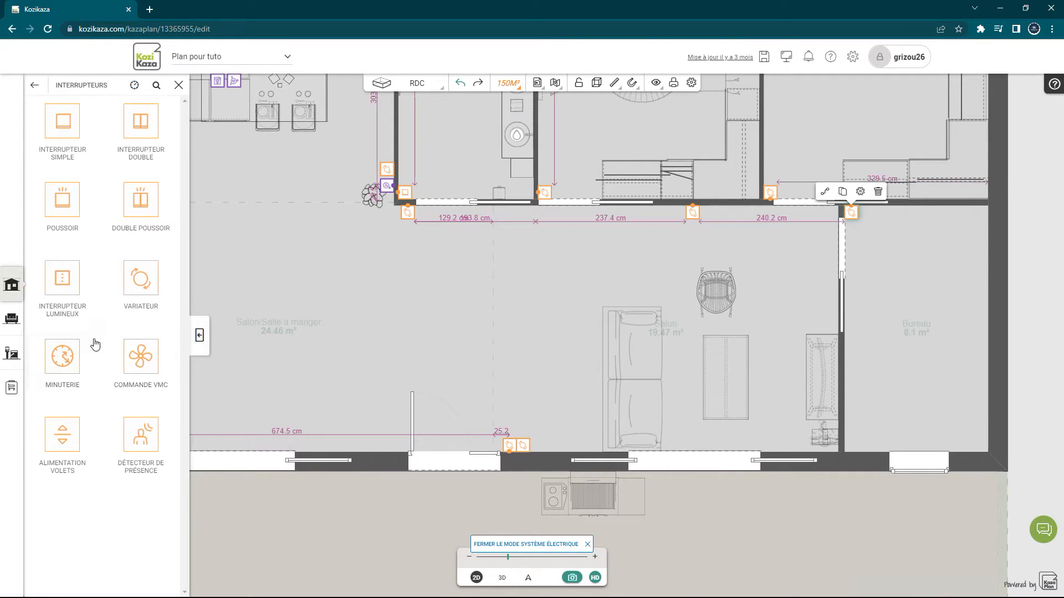
click(133, 354)
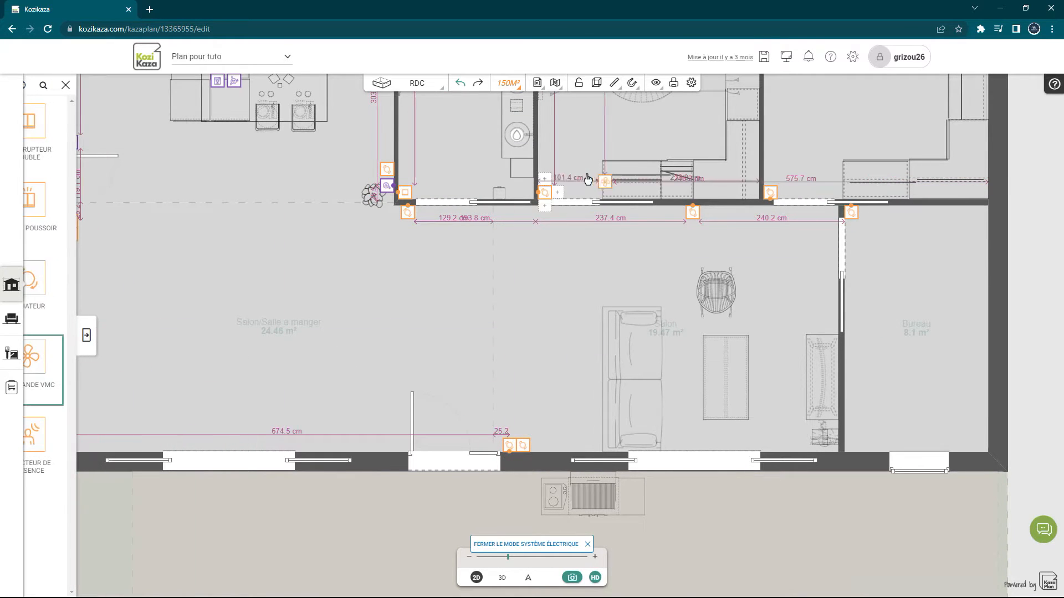
click(411, 176)
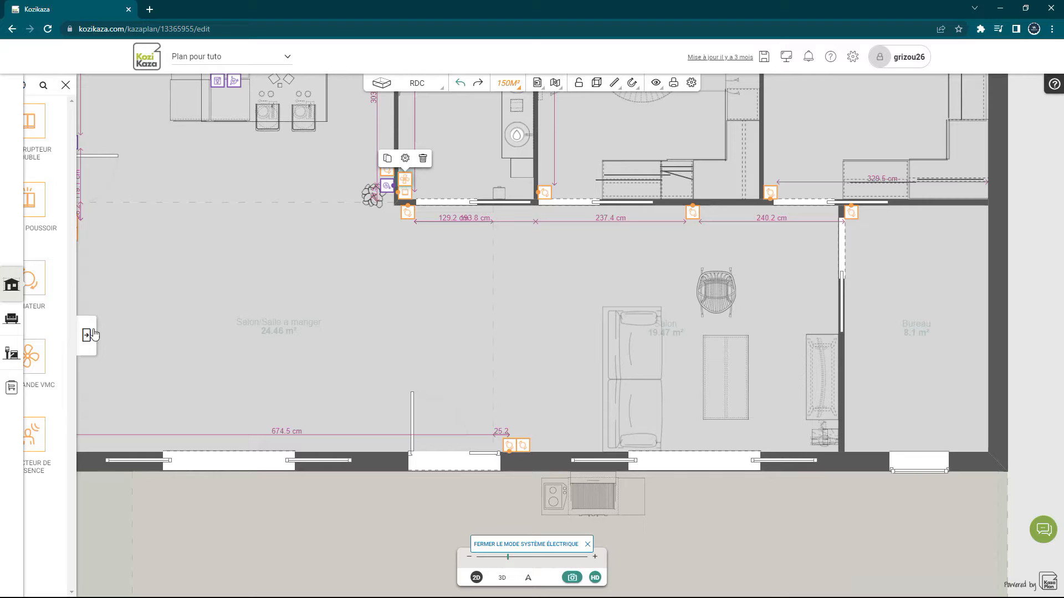
Place an Alimentation volets on the terrace-side wall just right of the dining-room bay window and another just left of the salon bay window
click(87, 335)
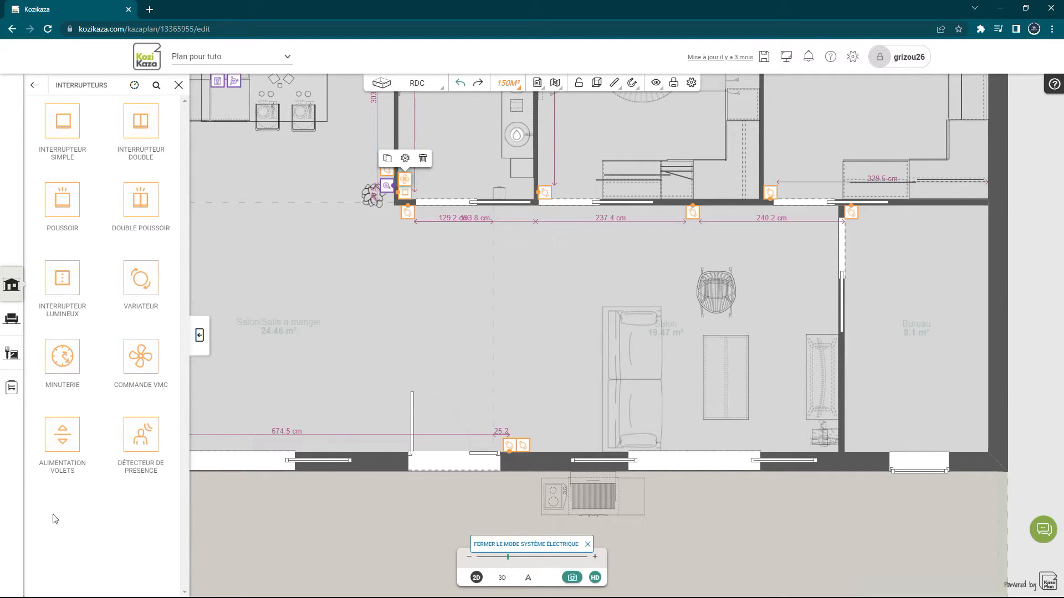
click(62, 438)
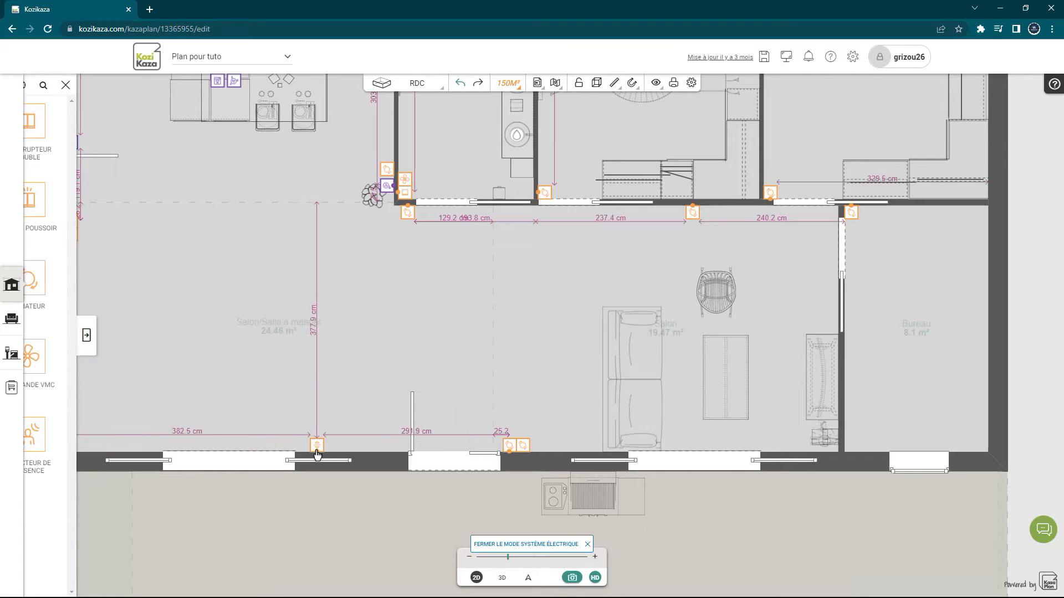
click(307, 447)
click(86, 336)
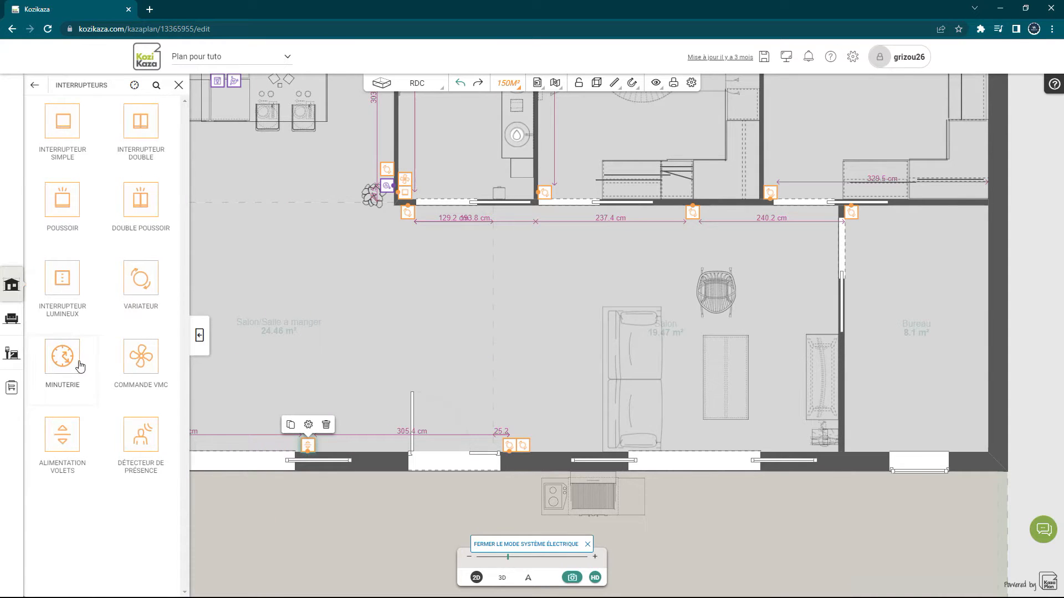
click(62, 438)
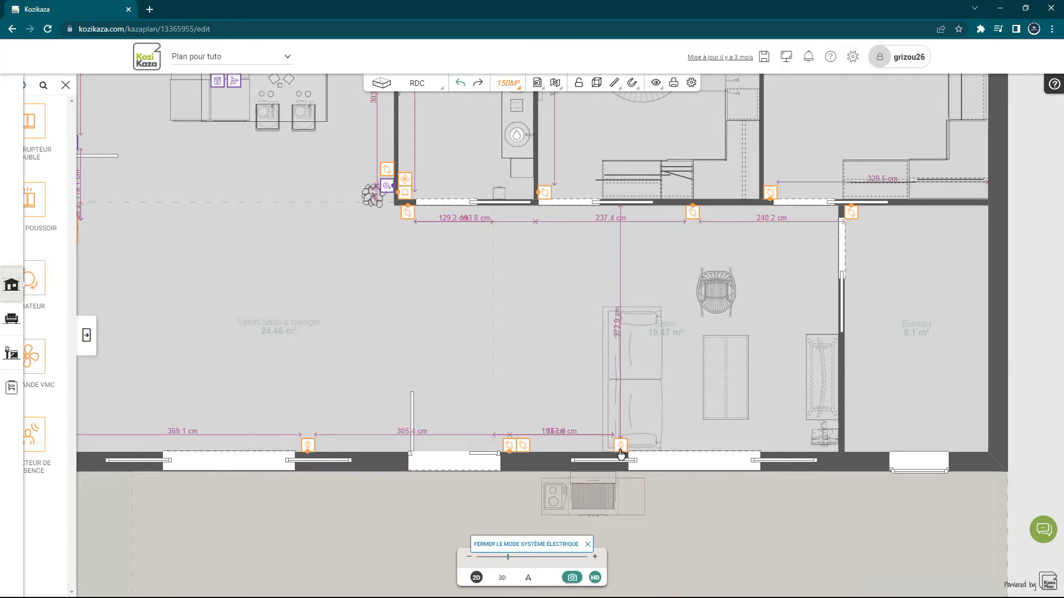
click(621, 452)
Place an Alimentation volets inside the Bureau, just left of its window
click(88, 334)
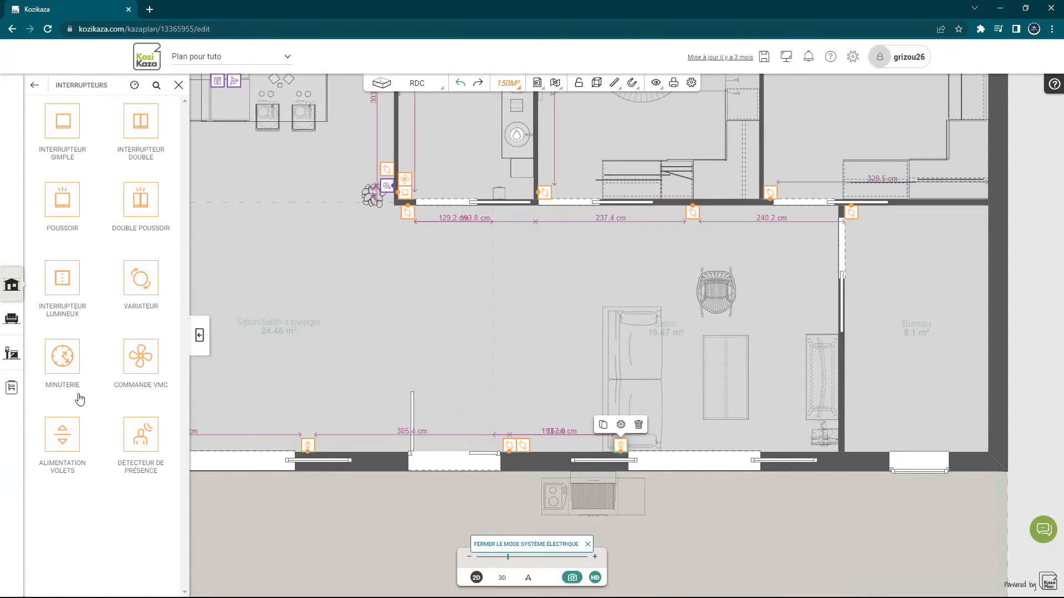
click(69, 437)
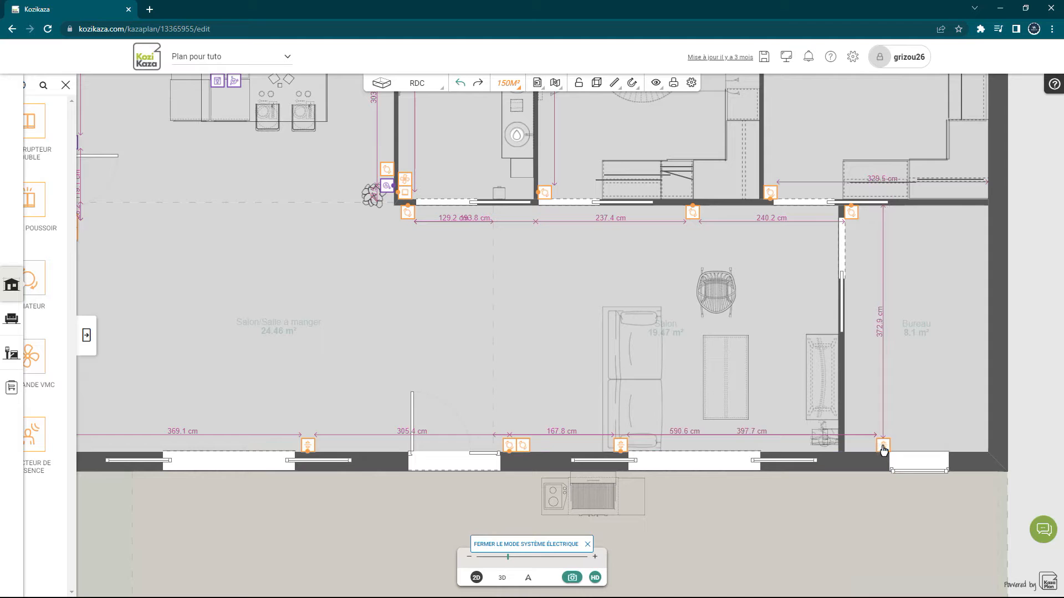
click(880, 450)
Place an Alimentation volets in the right-hand bedroom, on the outer side wall just below the window
drag(1017, 174, 950, 478)
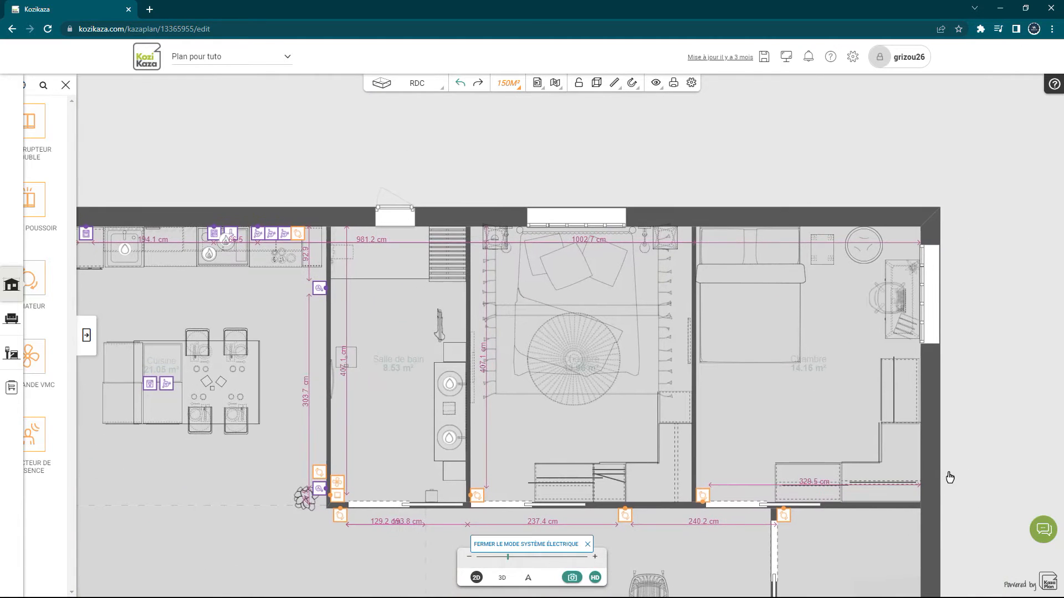
click(87, 335)
click(87, 447)
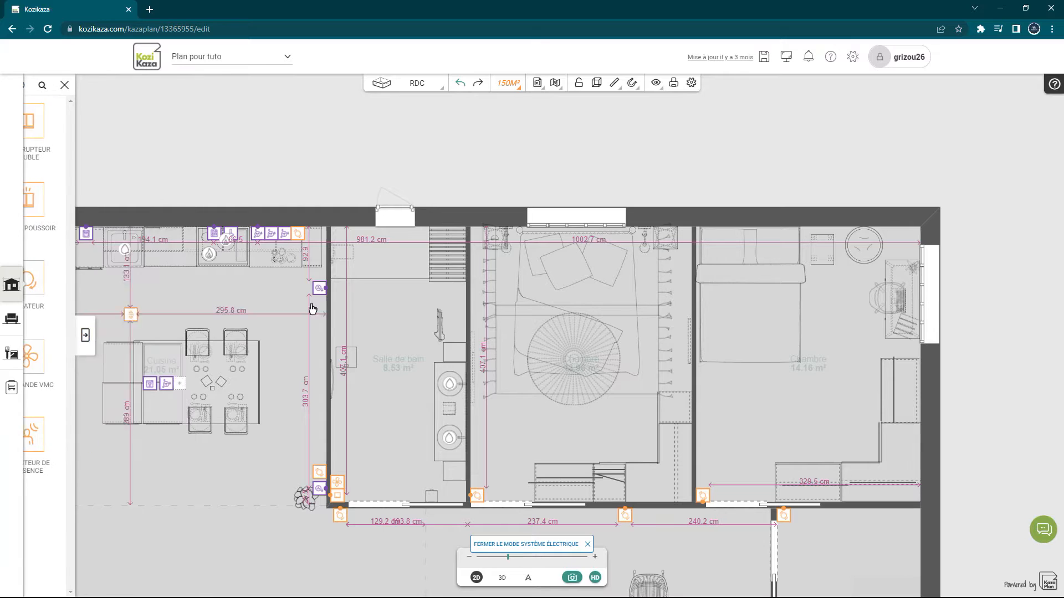
click(634, 235)
drag(634, 235, 919, 357)
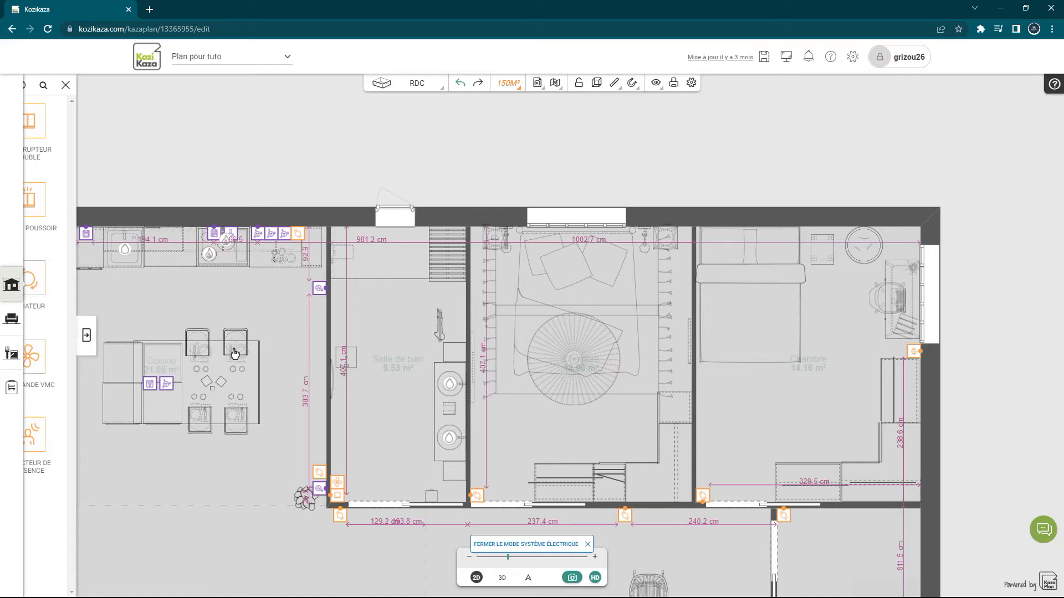
Place an Alimentation volets directly above the dimmer beside the door in each of the two bedrooms
click(88, 337)
drag(65, 428, 471, 486)
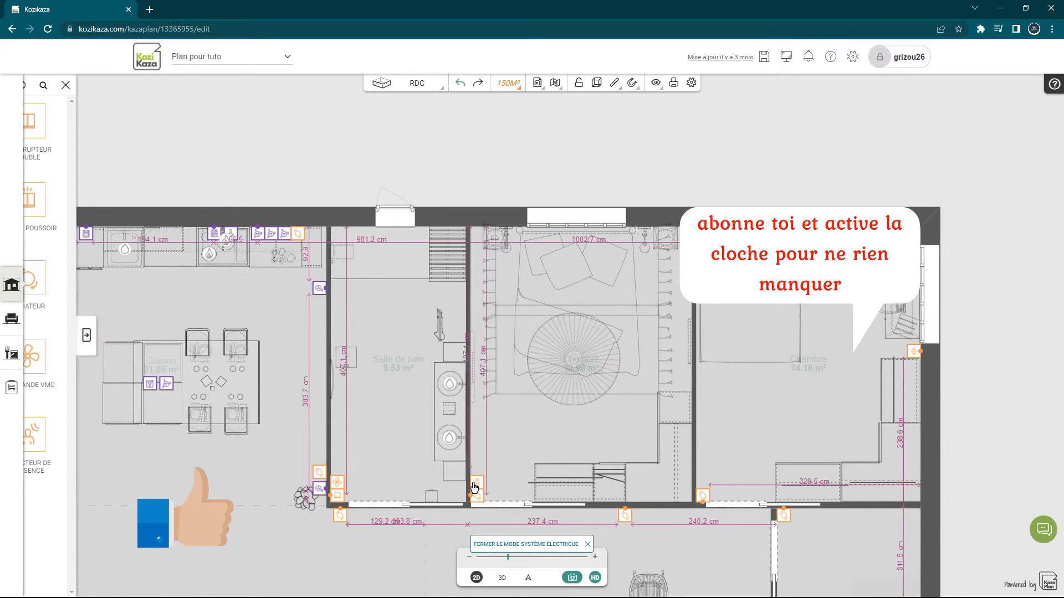
click(968, 362)
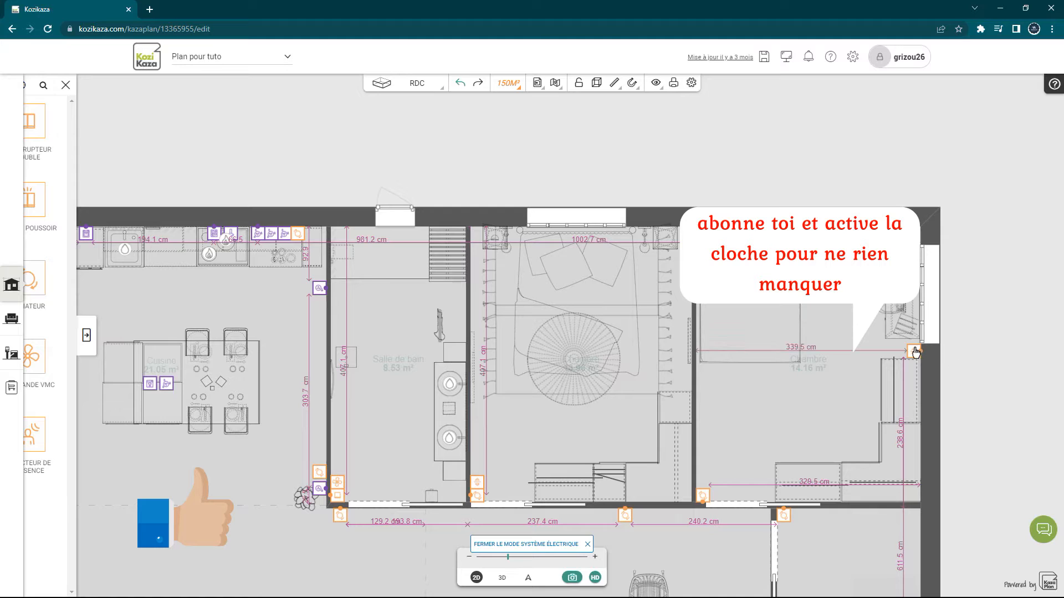
click(87, 335)
click(69, 437)
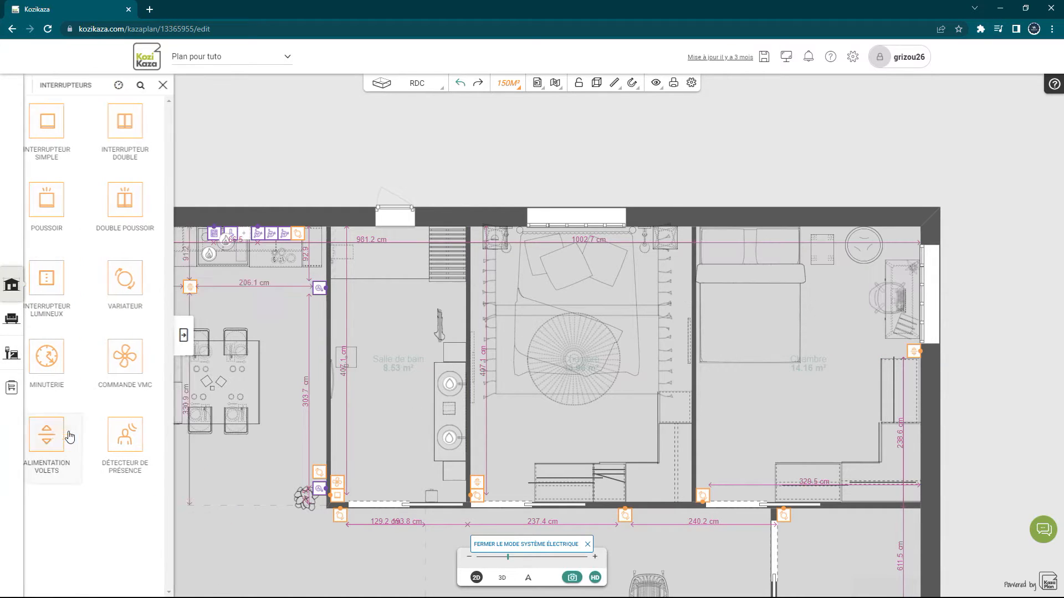
click(702, 483)
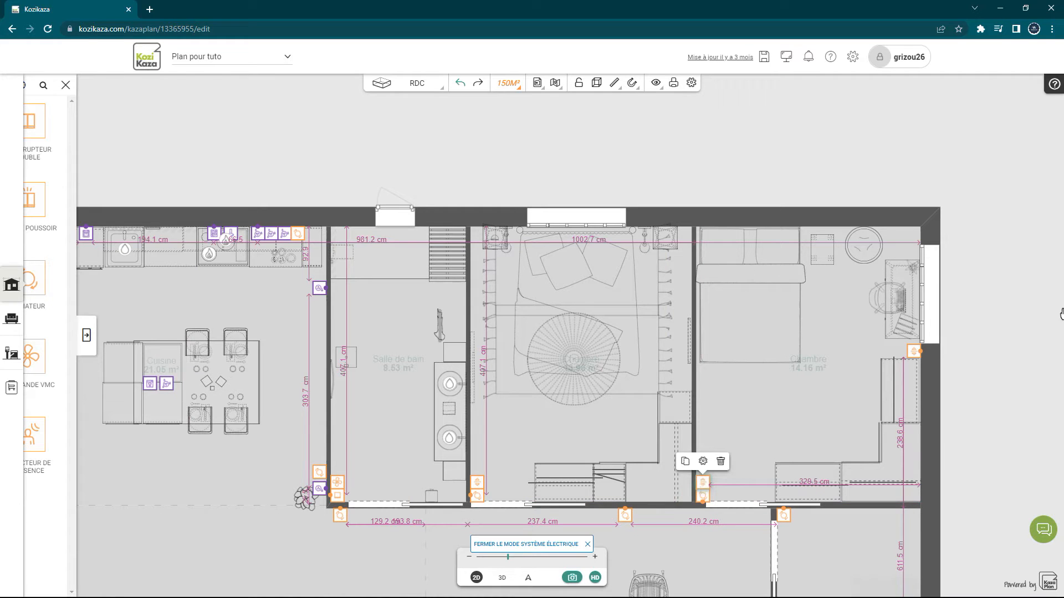
click(1024, 340)
From the Points lumineux catalogue, place a Spot encastré orientable over the left-hand sink on the kitchen counter
drag(441, 138, 655, 133)
click(86, 335)
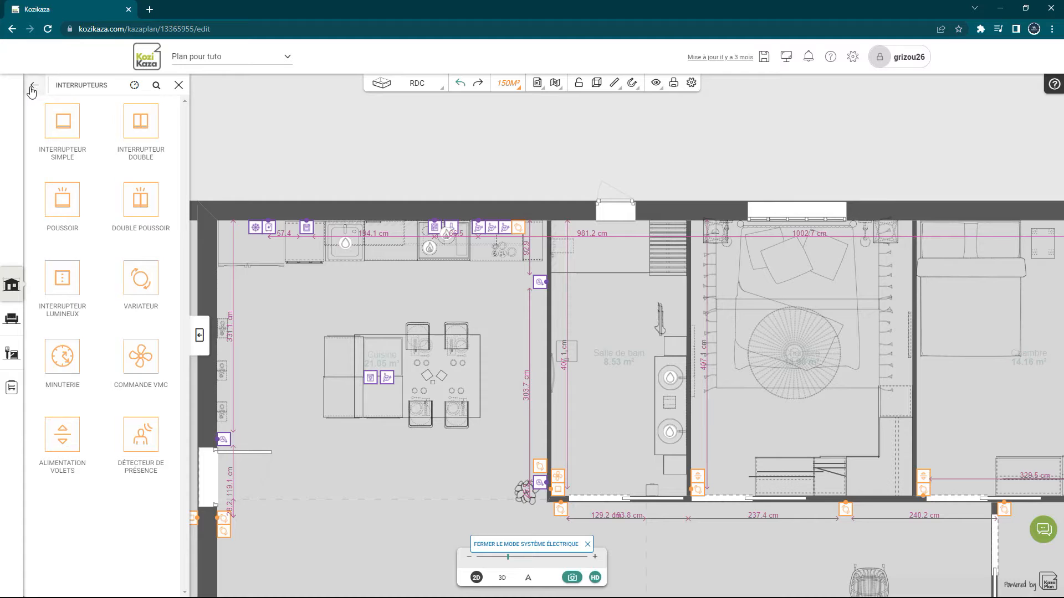
click(35, 85)
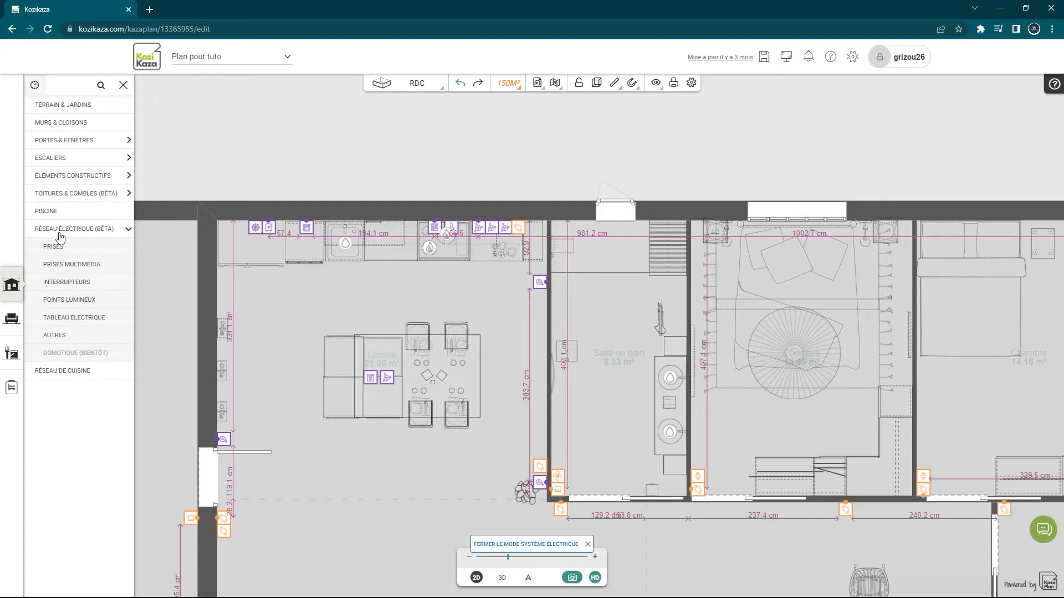
click(91, 300)
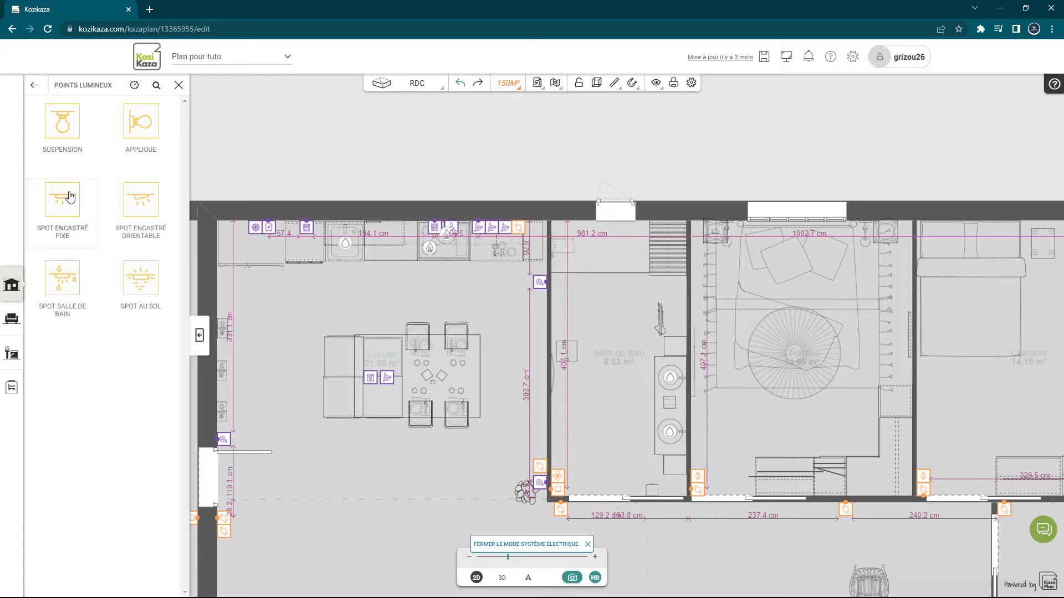
drag(140, 201, 346, 246)
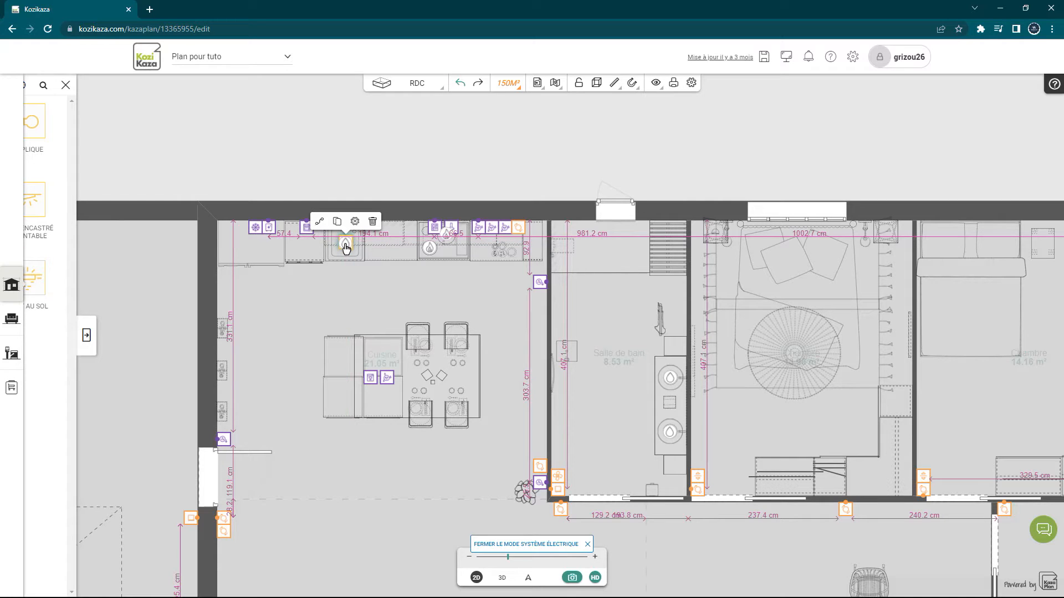
click(431, 250)
click(316, 298)
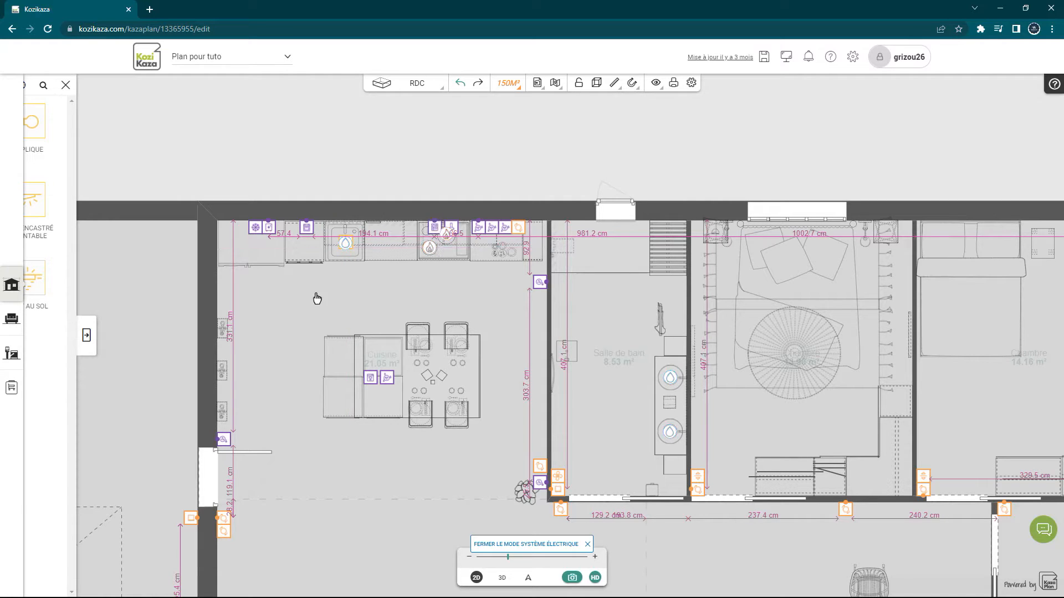
Add three more Spot encastré orientable along the kitchen counter, evenly spaced to the right of the spot over the sink
click(86, 335)
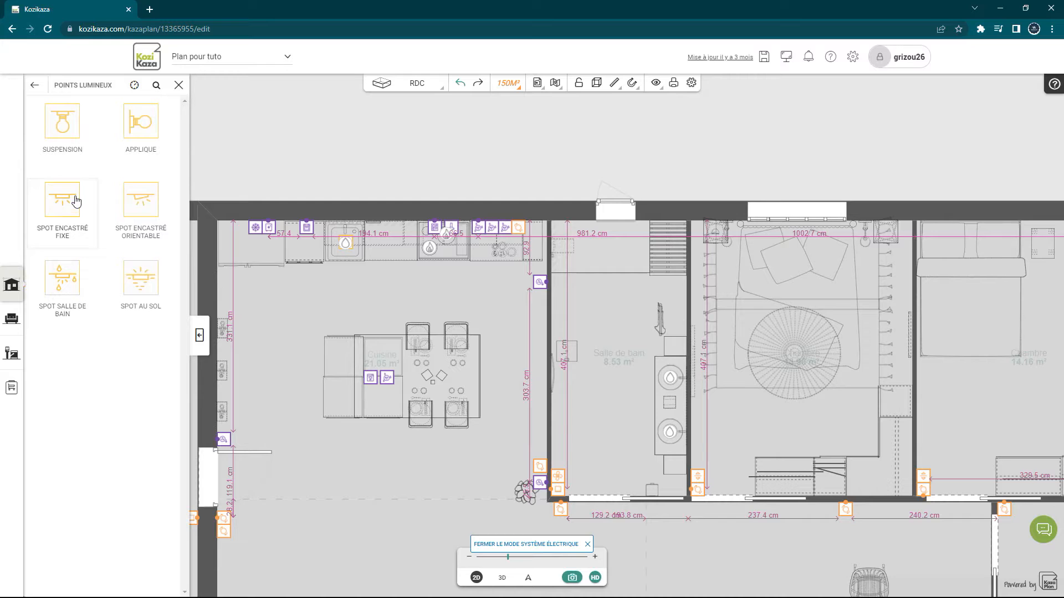
drag(147, 206, 396, 242)
click(92, 335)
drag(148, 207, 391, 242)
click(394, 242)
click(86, 335)
drag(139, 228, 496, 244)
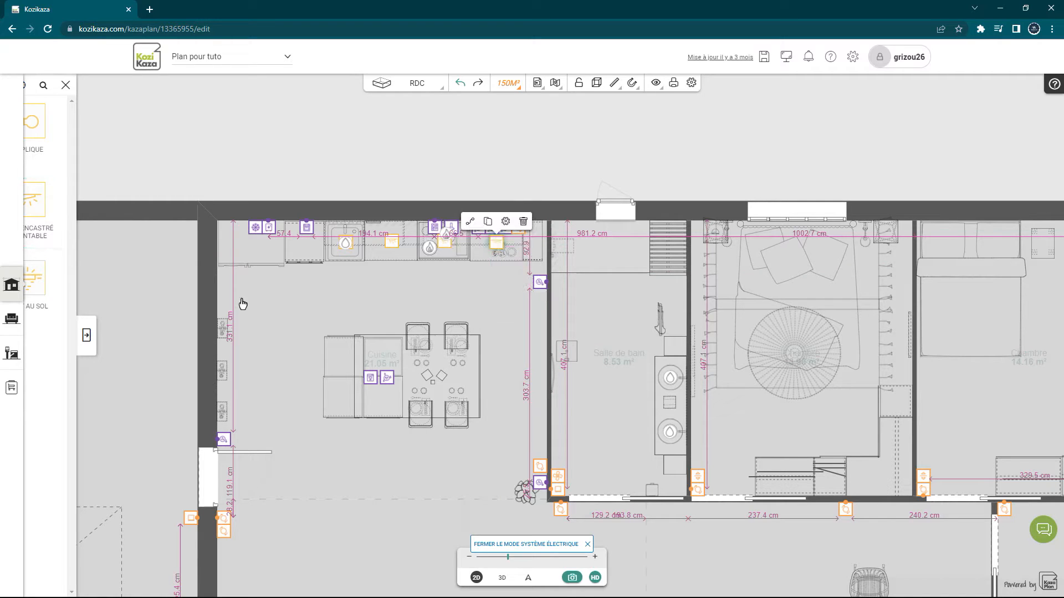
click(284, 167)
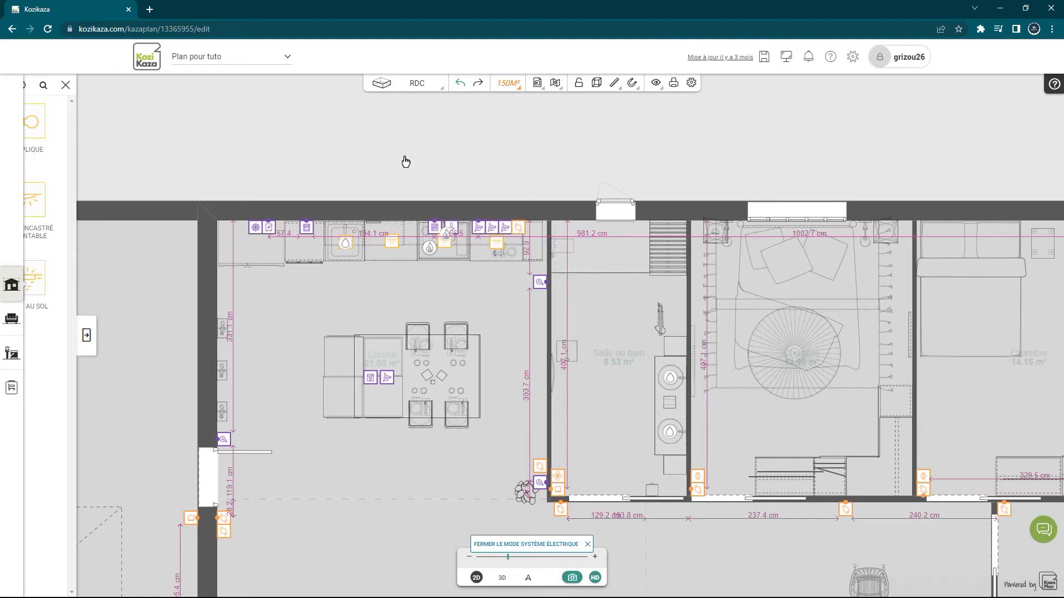
Place a row of five evenly spaced Spot encastré orientable across the kitchen between the counter and the island, and align the fourth with the row
click(87, 336)
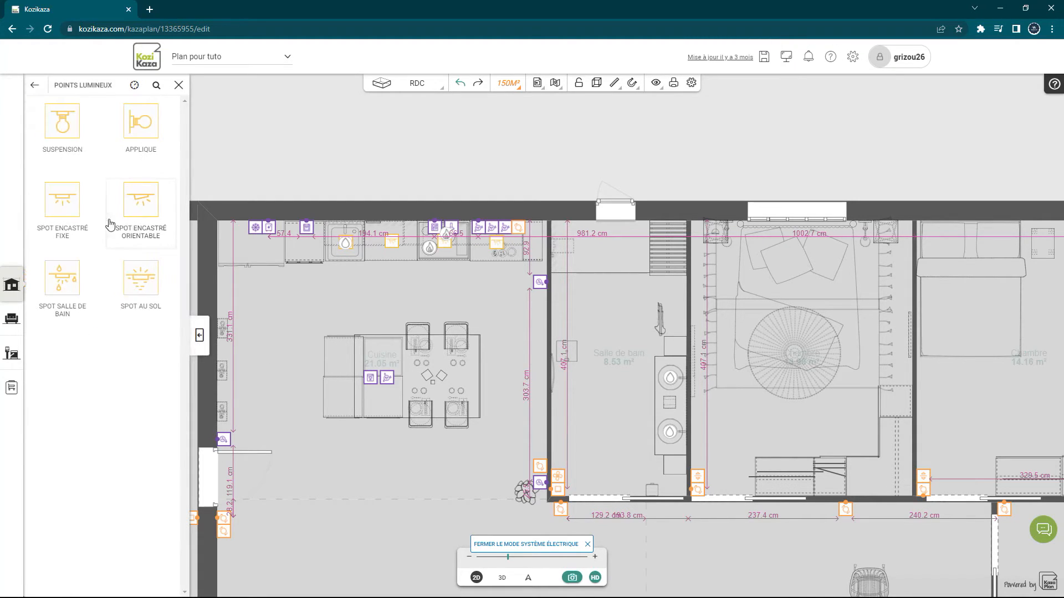
drag(63, 213, 255, 318)
drag(251, 317, 255, 320)
click(87, 335)
drag(148, 197, 314, 314)
drag(46, 216, 375, 317)
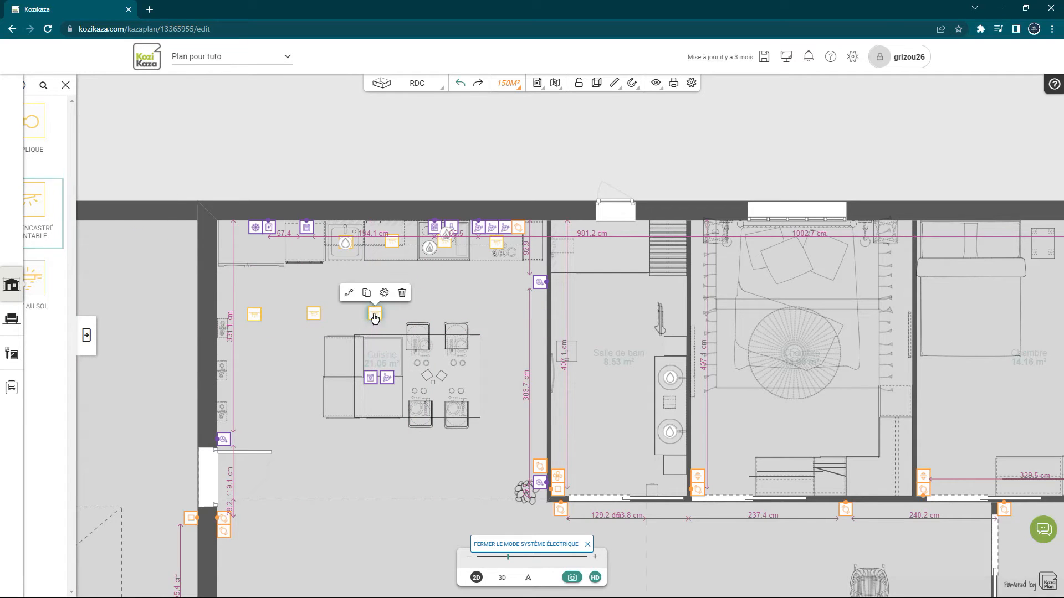
drag(31, 216, 435, 316)
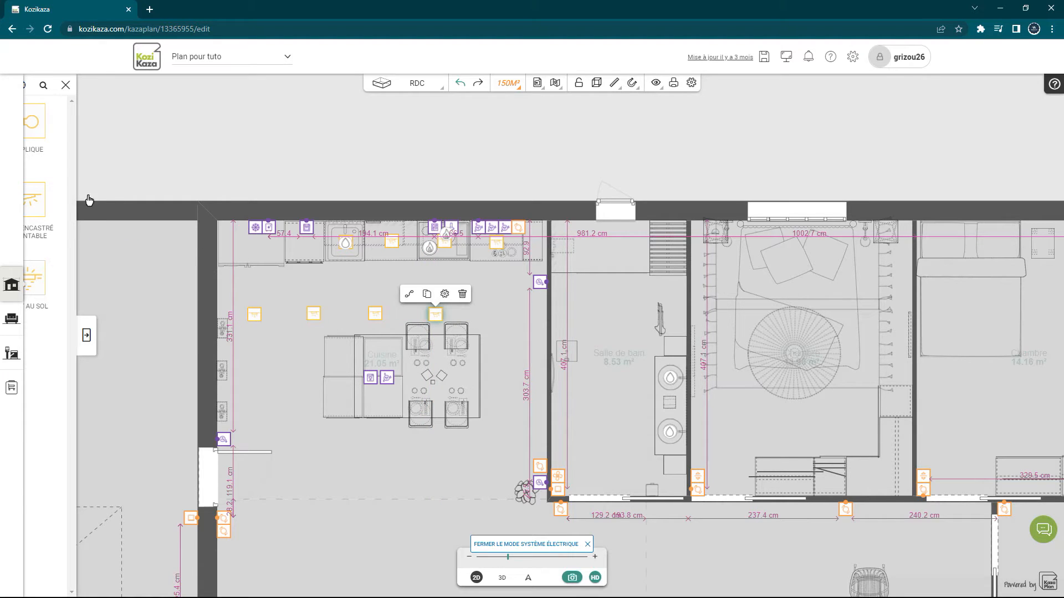
mouse_move(44, 207)
drag(123, 209, 496, 317)
click(435, 313)
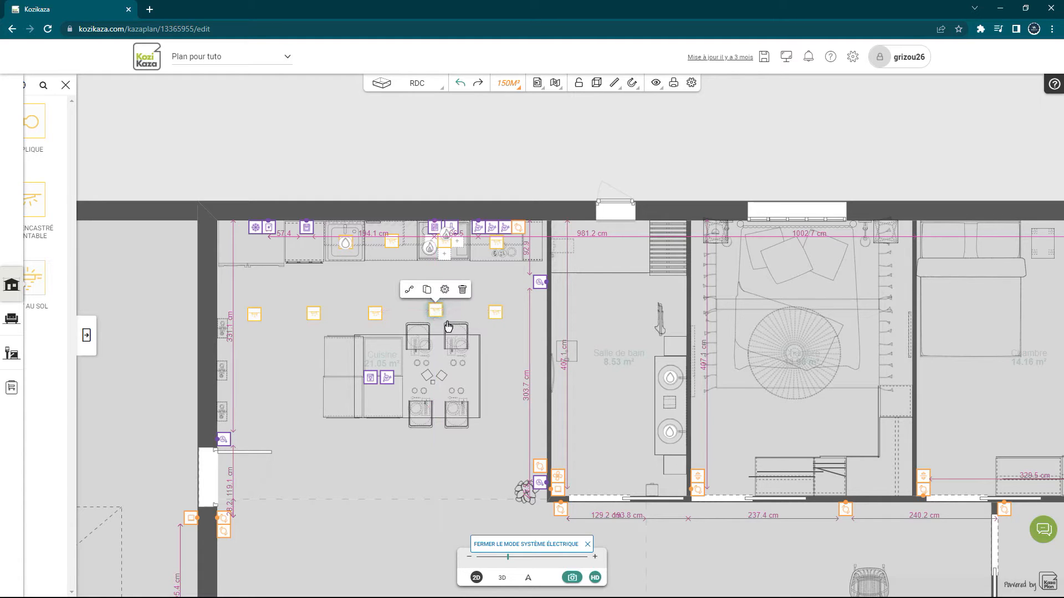
drag(436, 315, 435, 314)
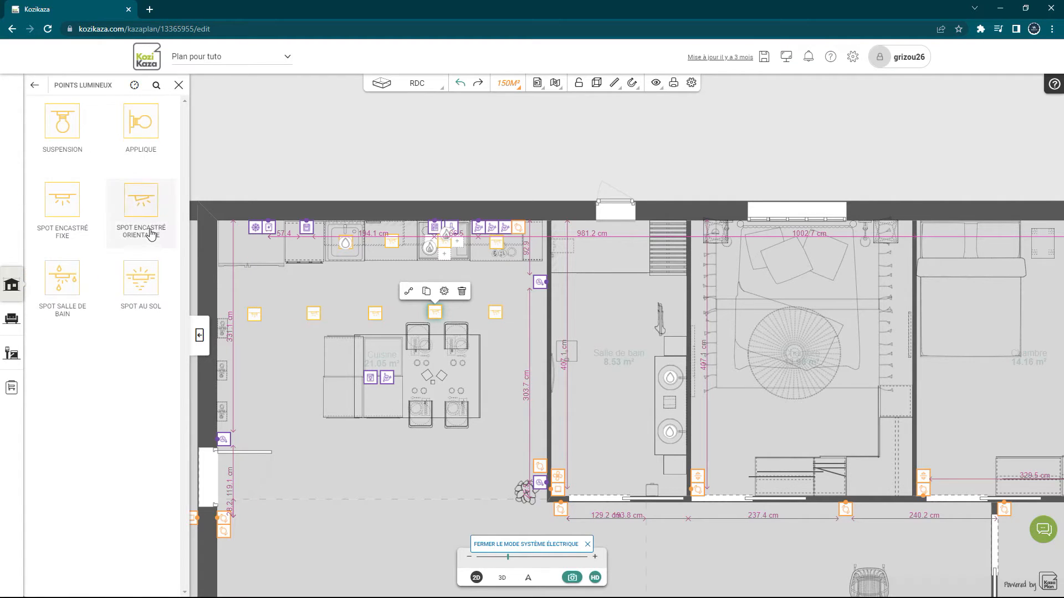
Start a second row in the kitchen with three Spot encastré orientable beneath the first row's three leftmost spots, ending over the island
click(150, 233)
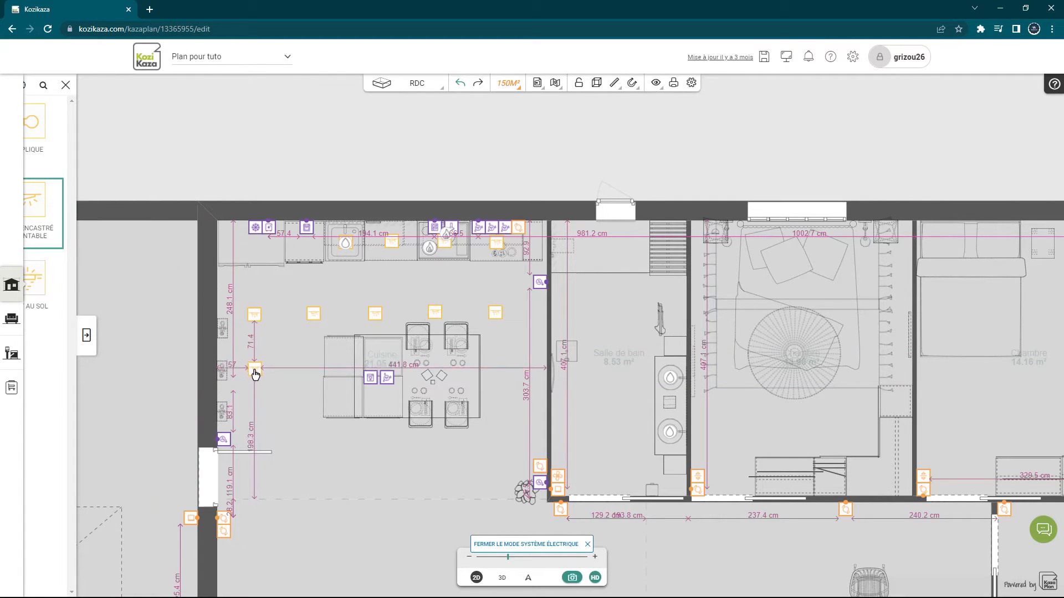
click(254, 379)
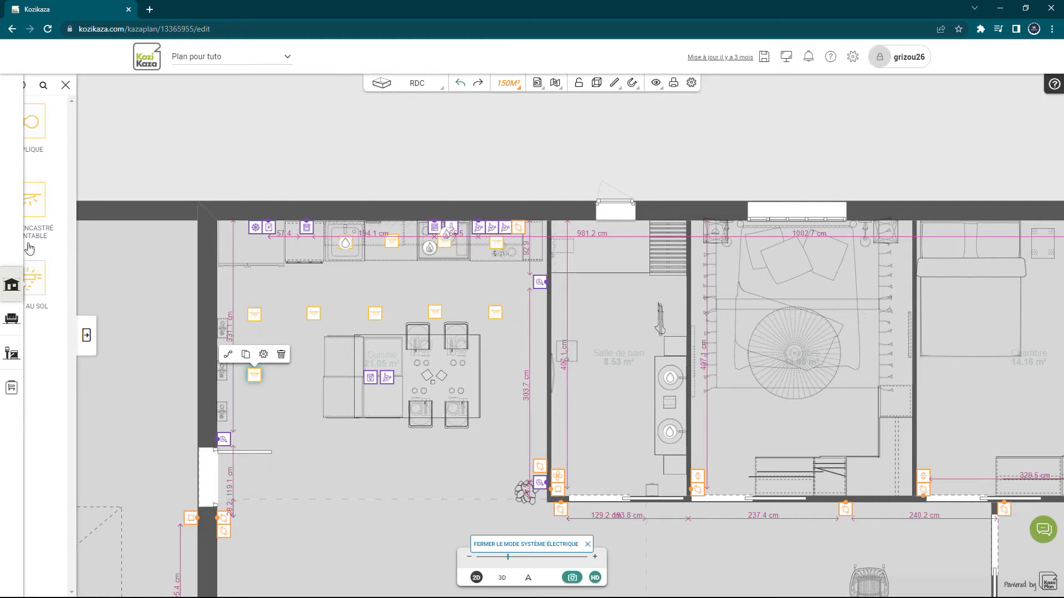
click(313, 327)
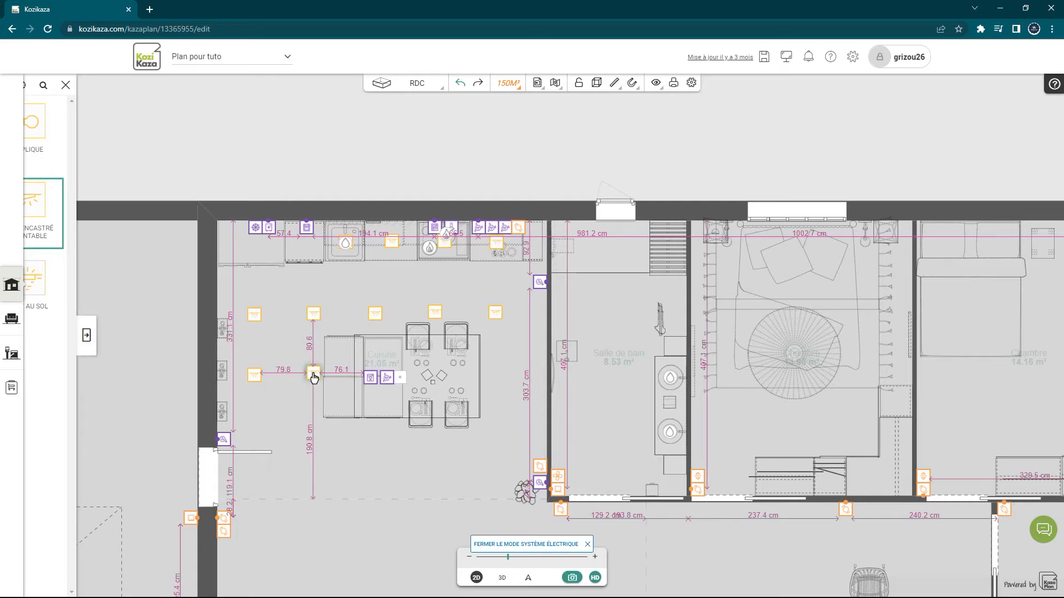
click(313, 374)
mouse_move(52, 208)
click(137, 213)
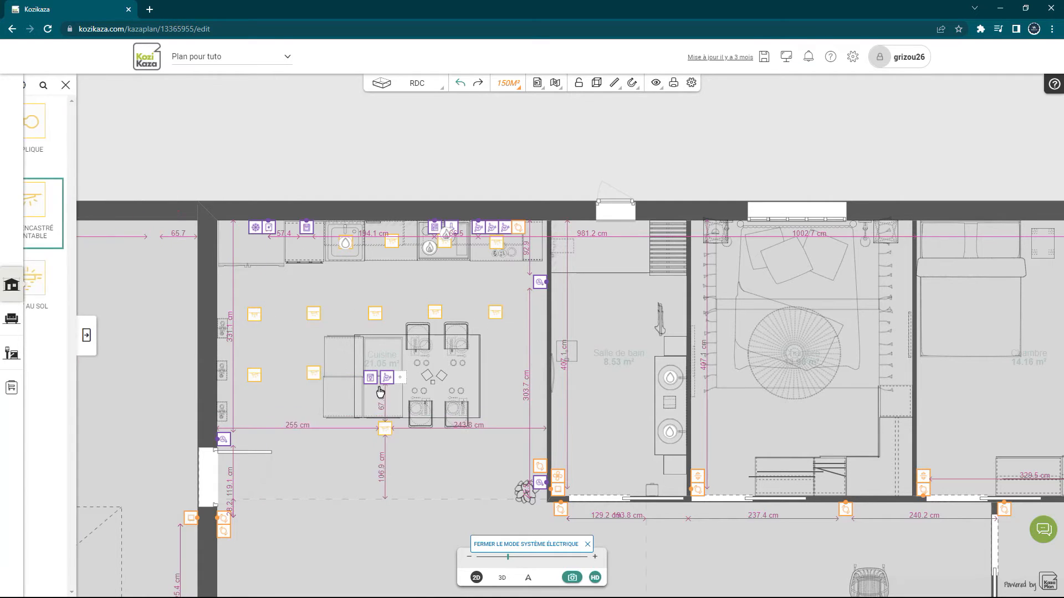
click(379, 377)
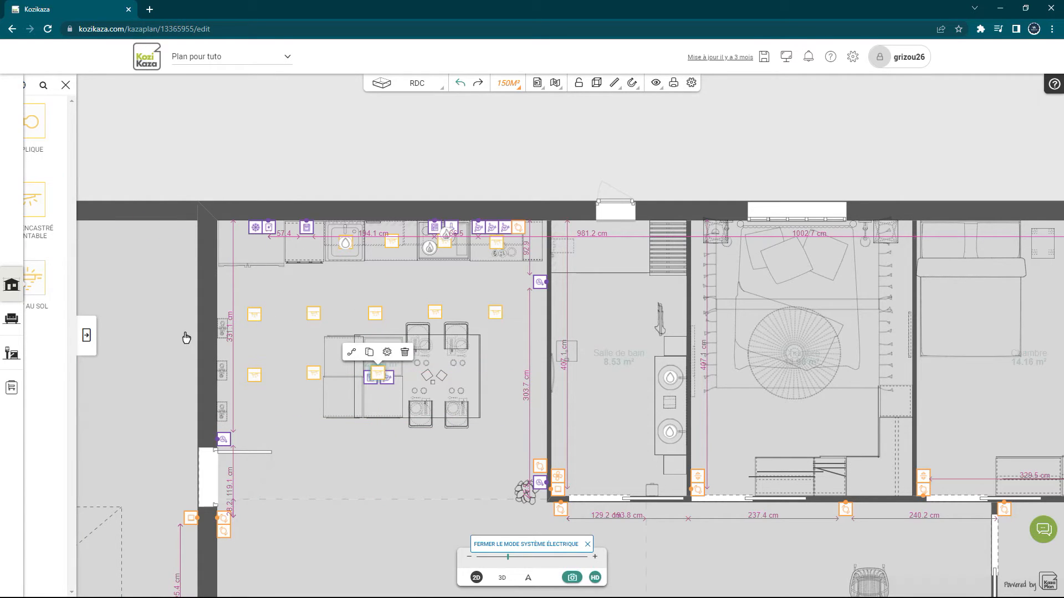
Complete the second kitchen row with two more Spot encastré orientable, one over the dining table and one to its right
mouse_move(55, 223)
click(133, 212)
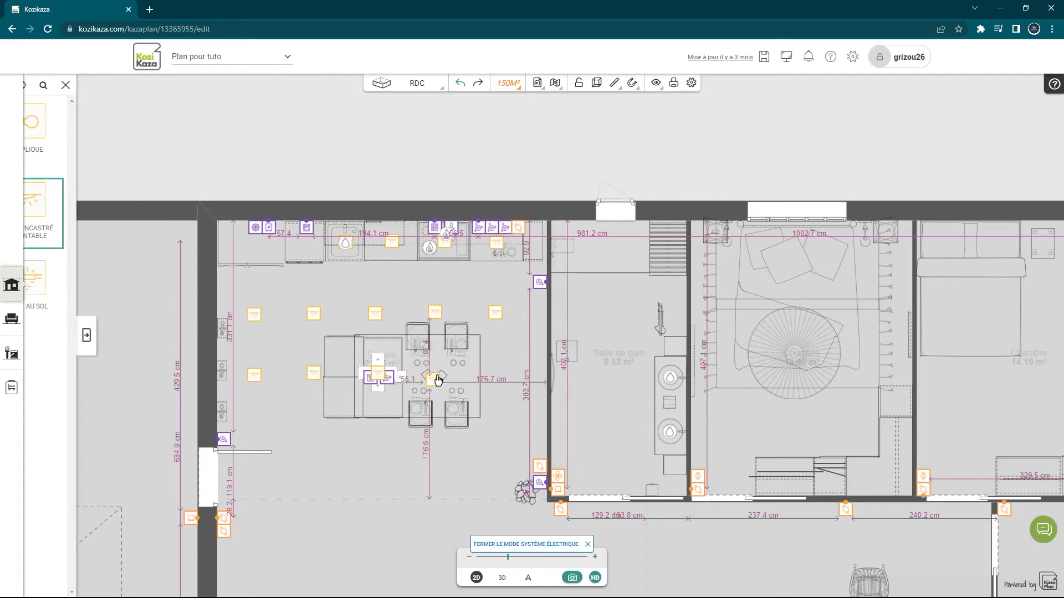
click(440, 377)
mouse_move(59, 214)
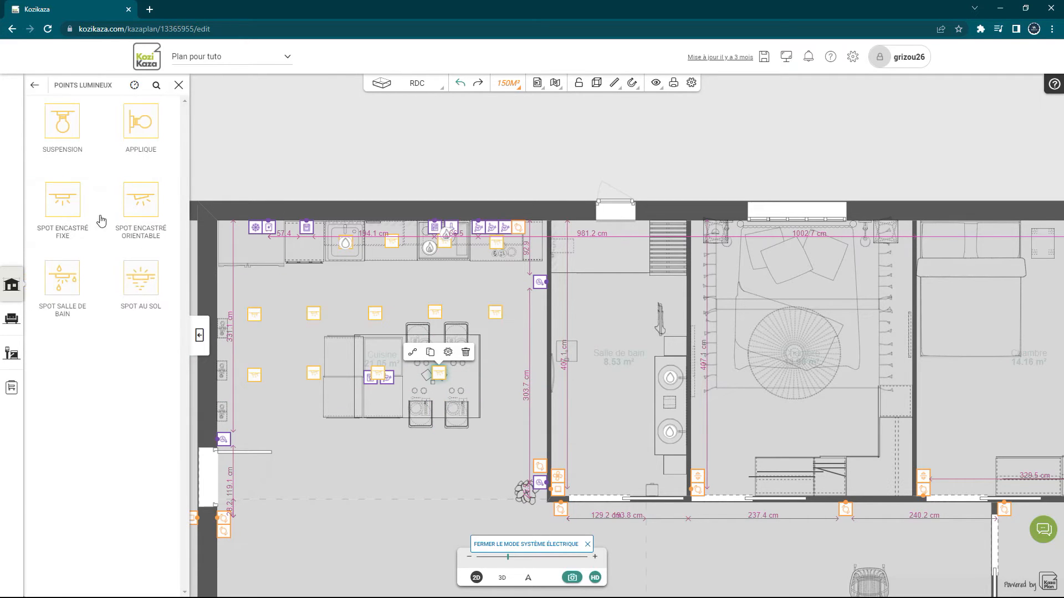
click(135, 212)
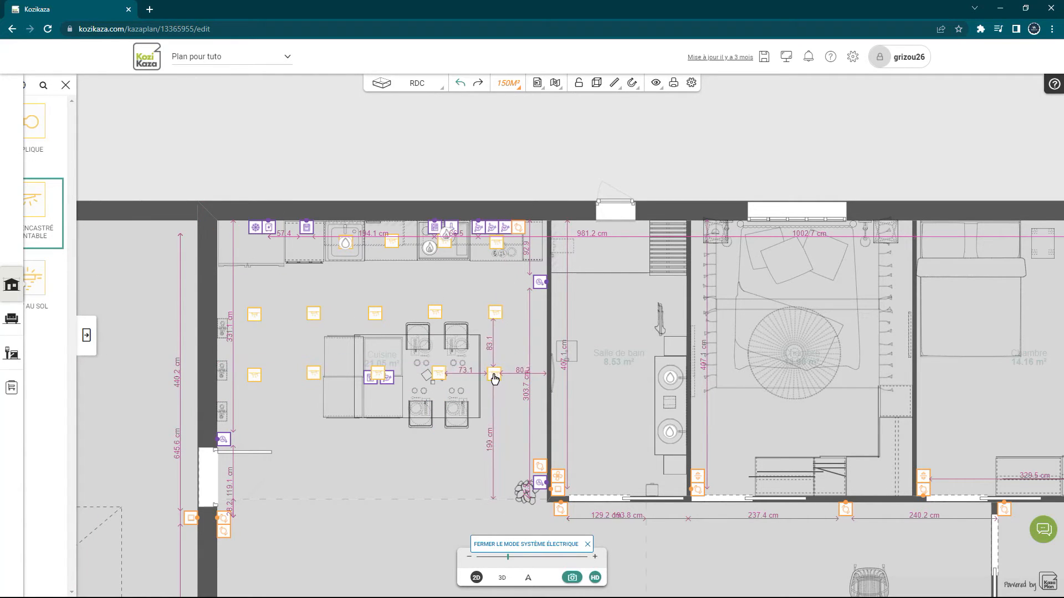
click(495, 379)
mouse_move(65, 209)
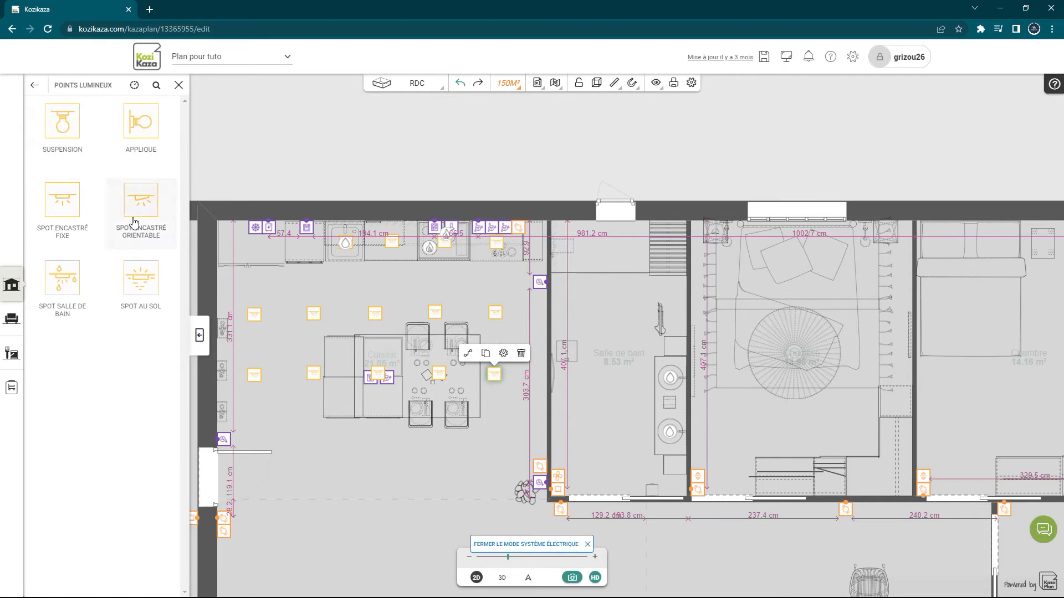
click(136, 212)
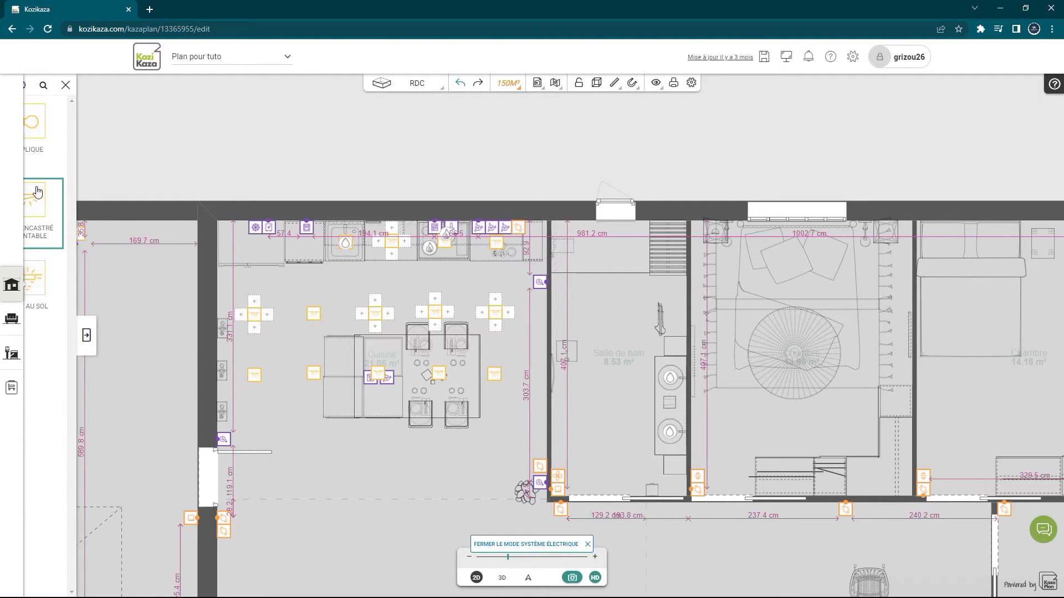
mouse_move(40, 190)
click(143, 217)
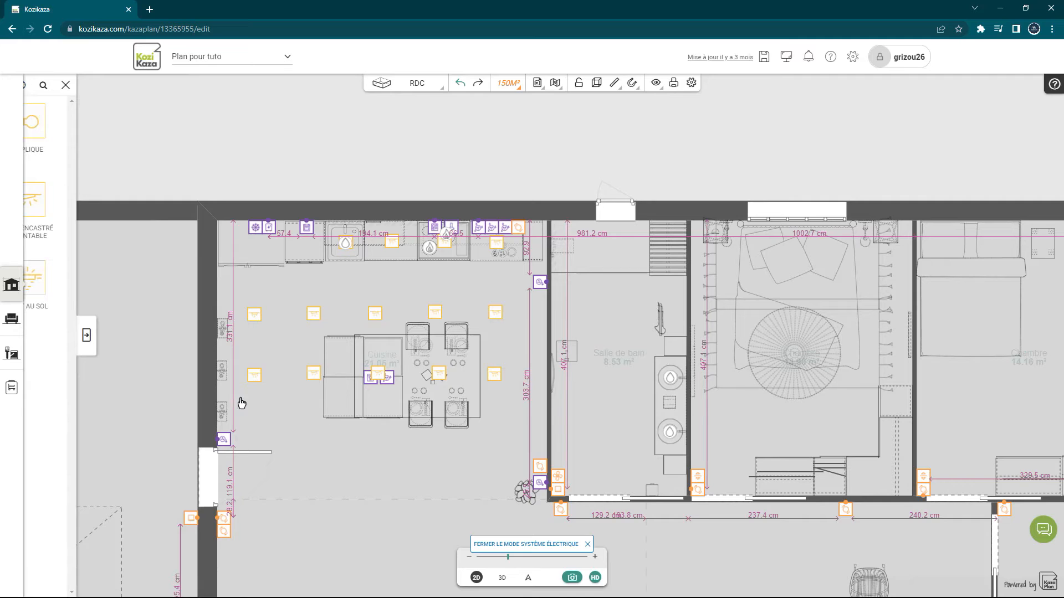
Place four Spot encastré orientable in a third kitchen row below the island and table, under the second row's second to fifth spots
mouse_move(33, 208)
click(142, 218)
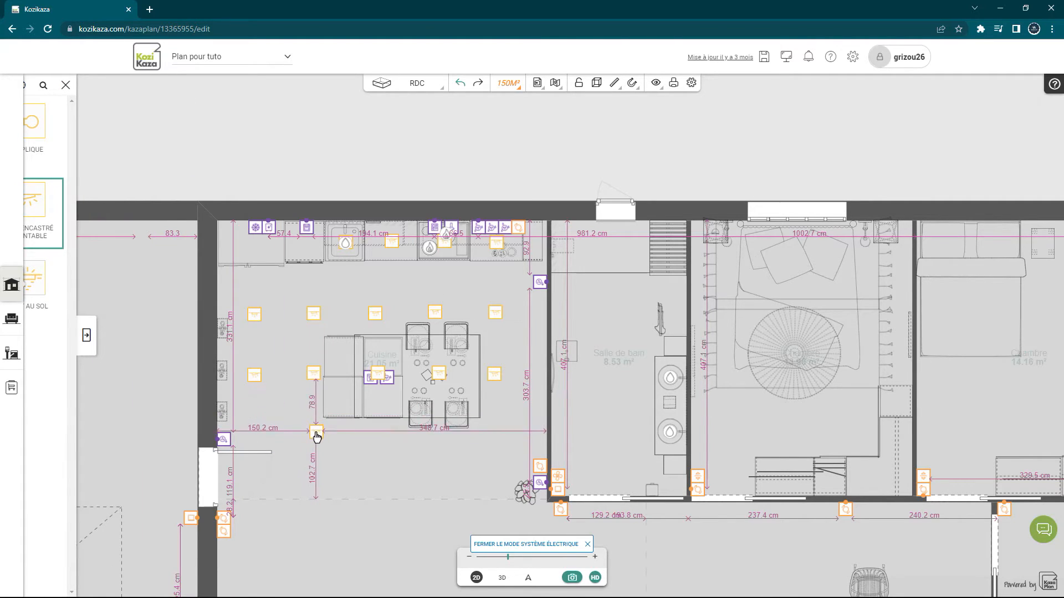
click(316, 438)
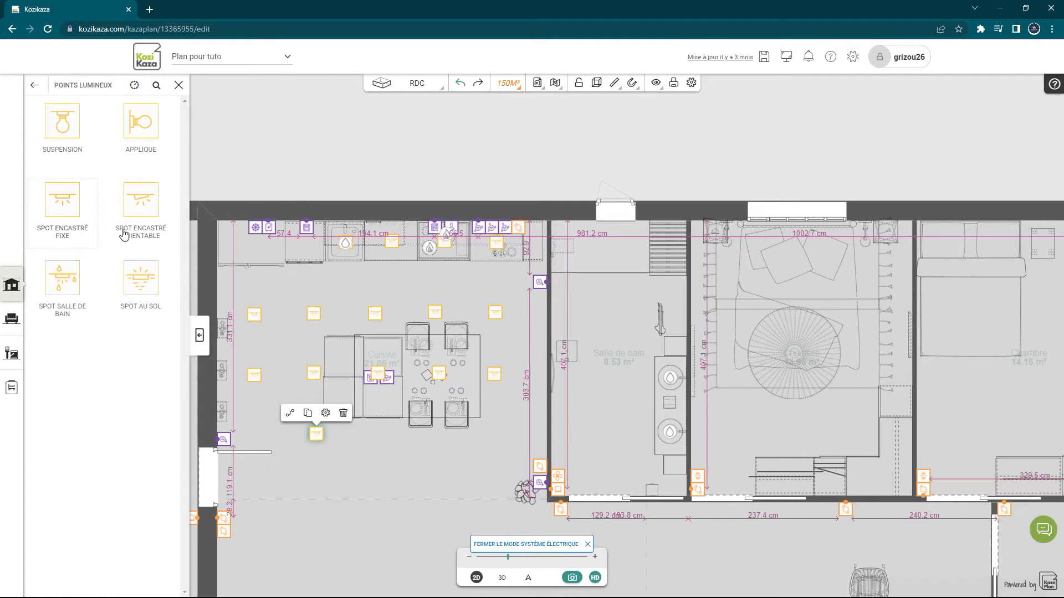
click(135, 221)
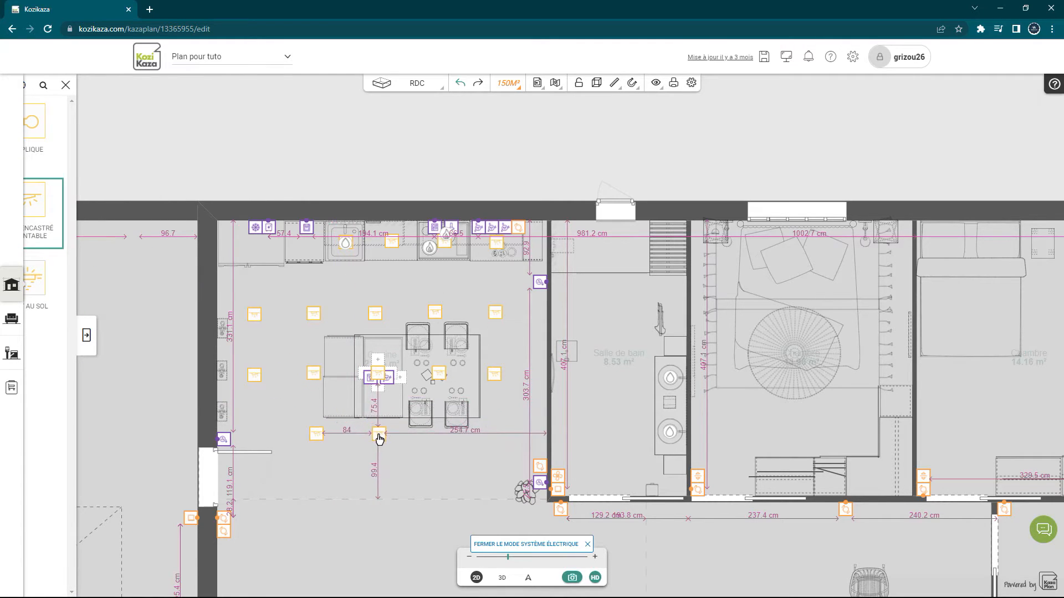
click(377, 440)
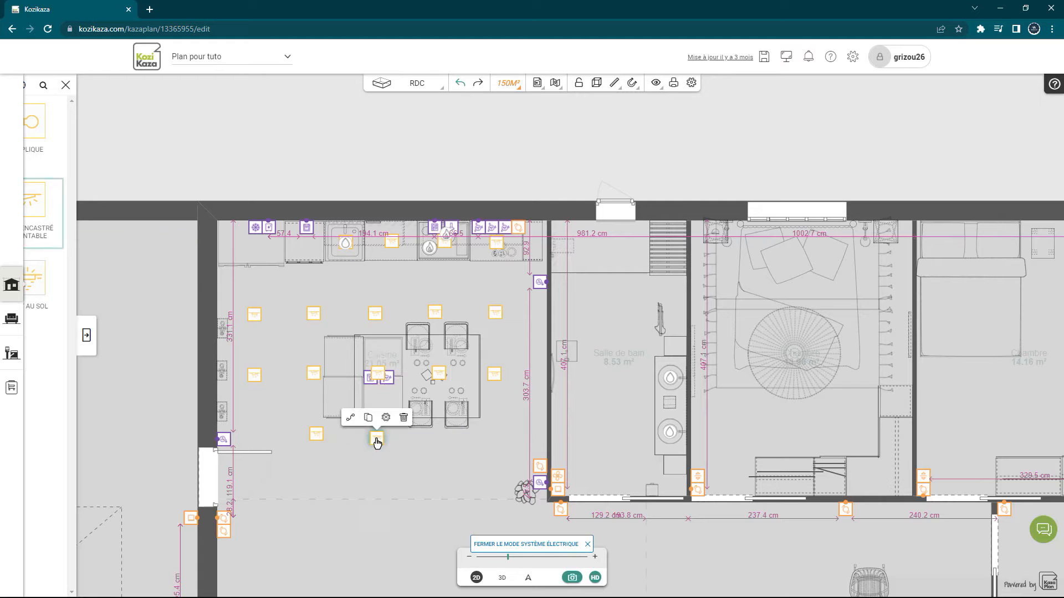
click(50, 205)
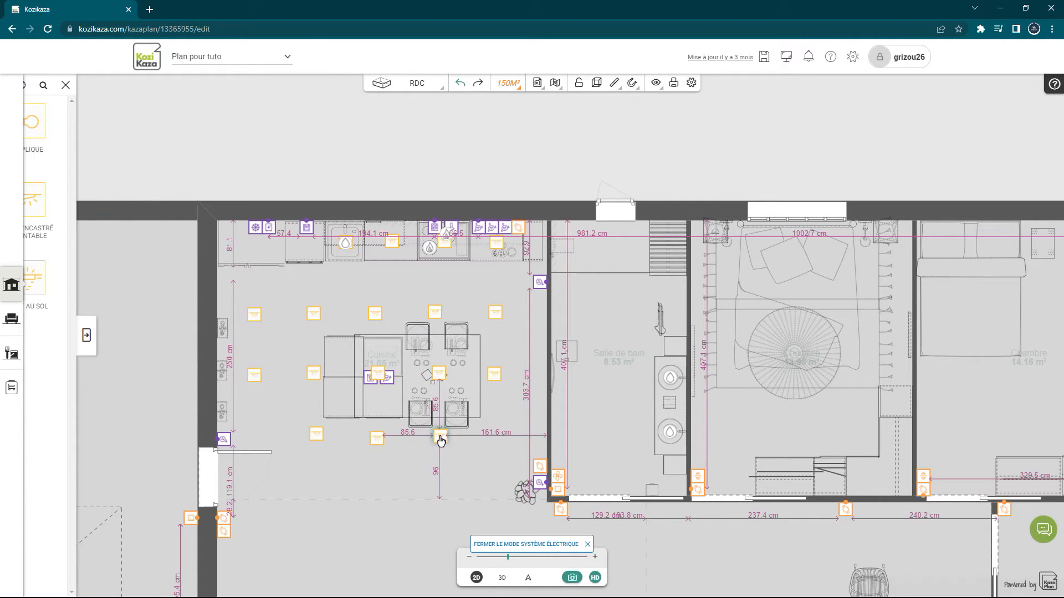
click(441, 438)
mouse_move(57, 214)
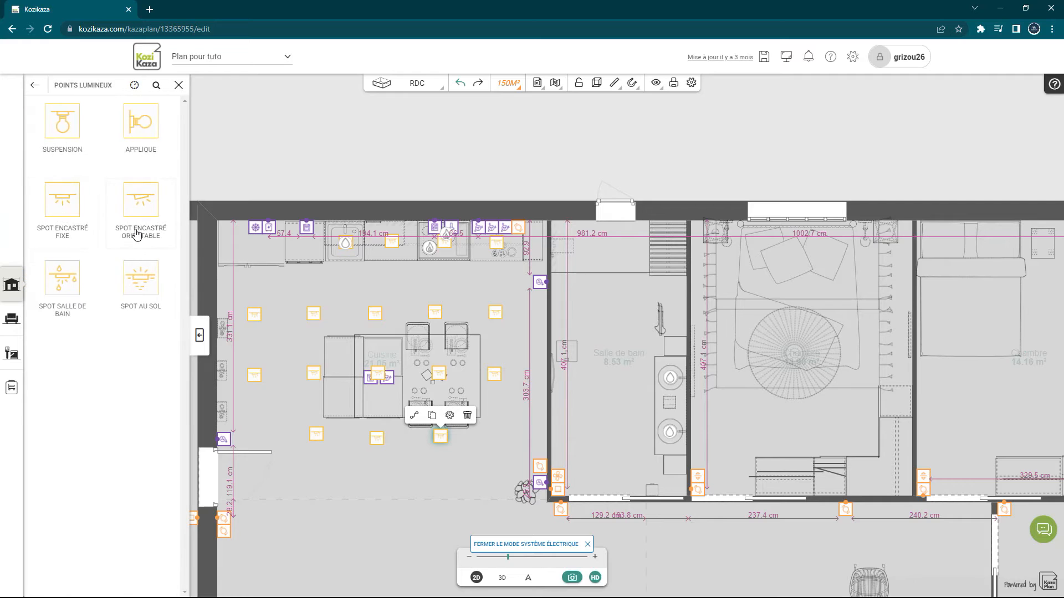
click(141, 232)
click(495, 436)
Delete the third kitchen row's spot below the dining table and replace it with a copy of the row's rightmost spot
click(441, 438)
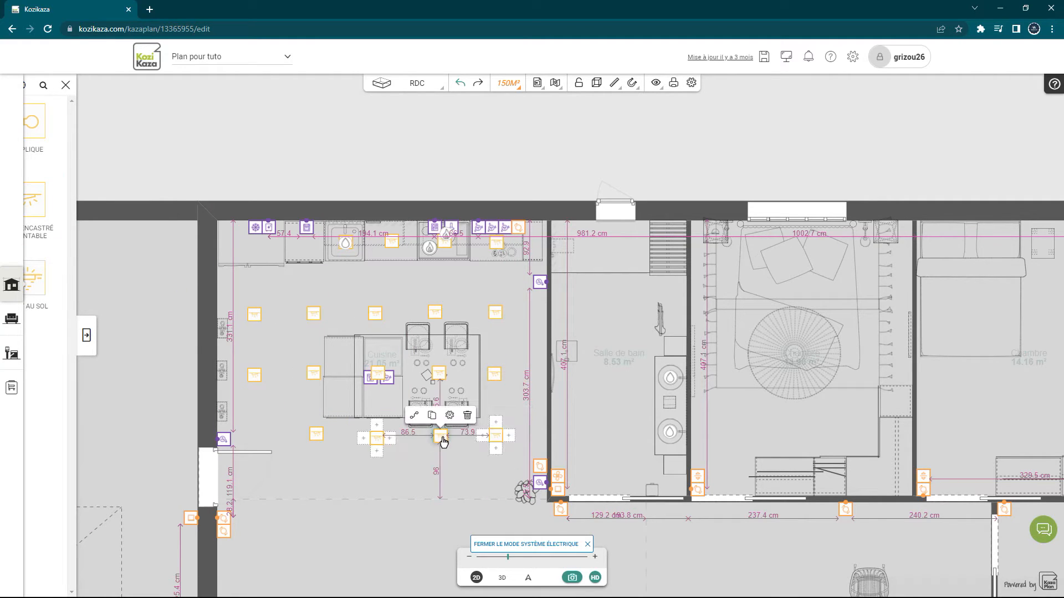
click(468, 415)
click(496, 436)
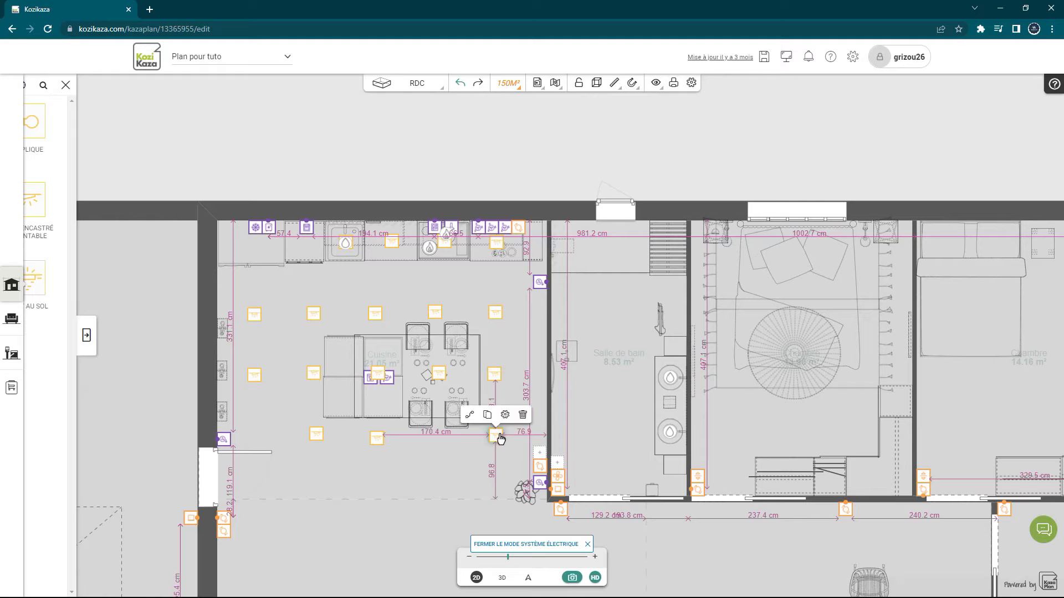
click(470, 417)
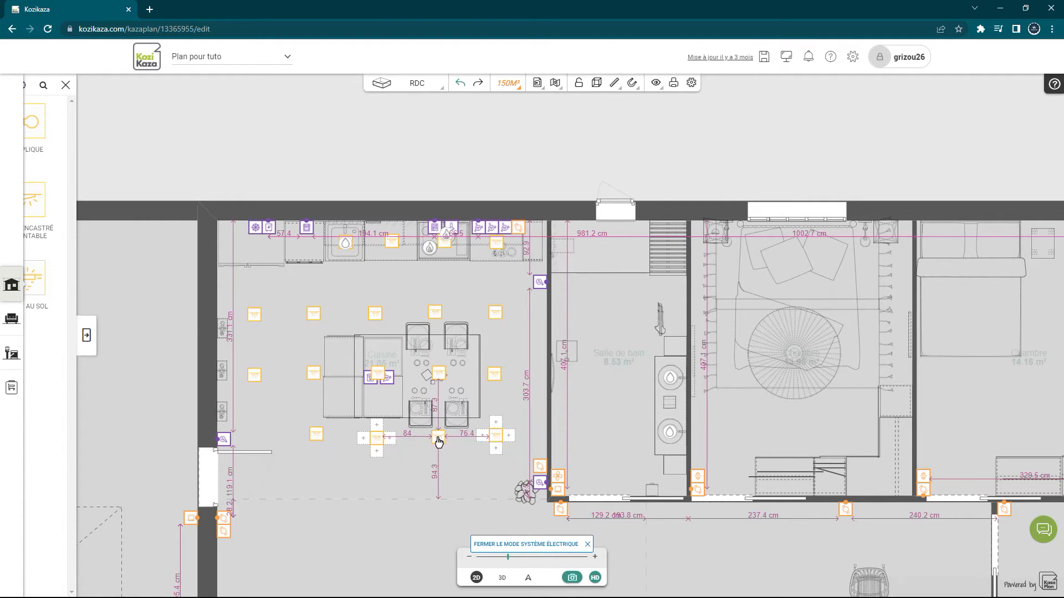
click(437, 440)
Add a copied spot at the left end of the third kitchen row near the door, and align the middle spot with the row
click(411, 417)
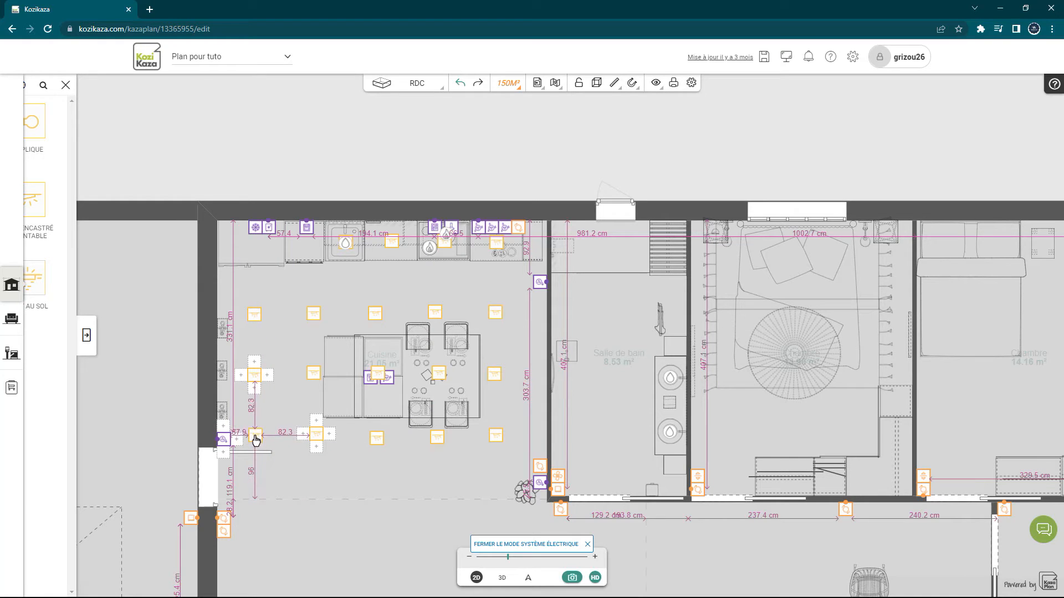
click(257, 438)
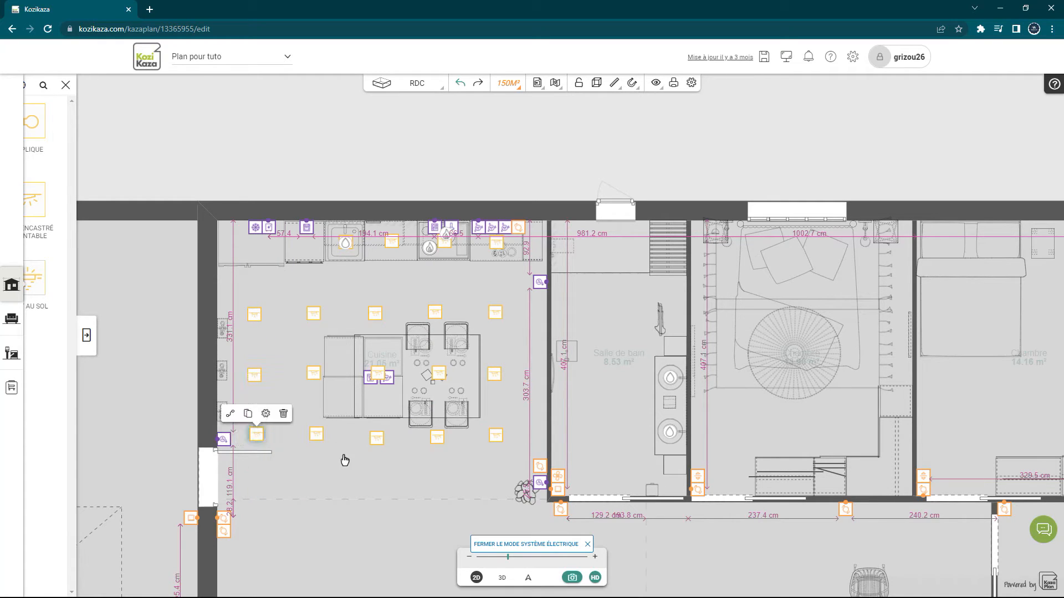
click(376, 440)
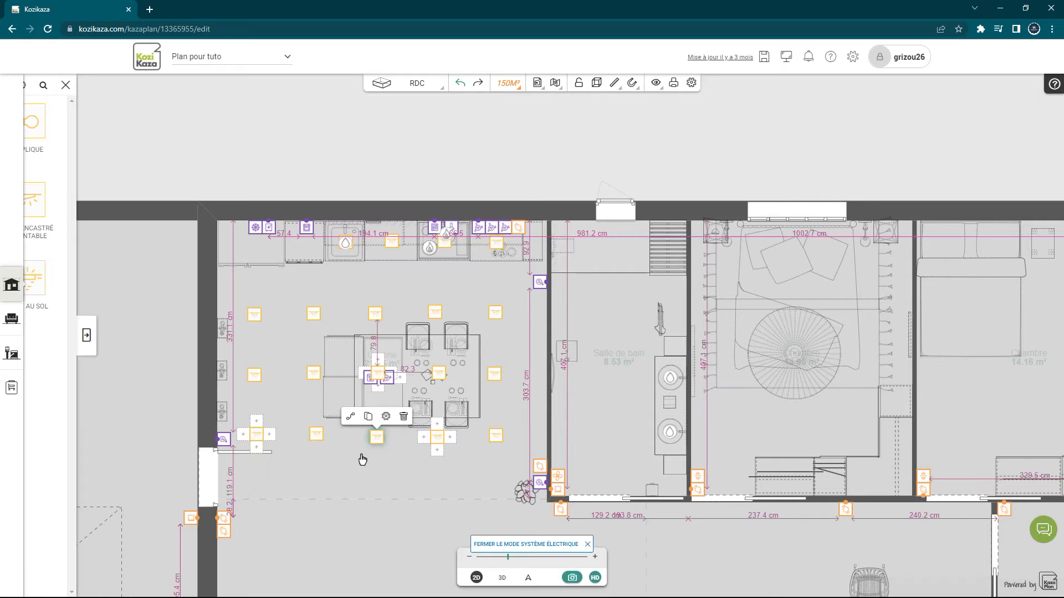
click(377, 503)
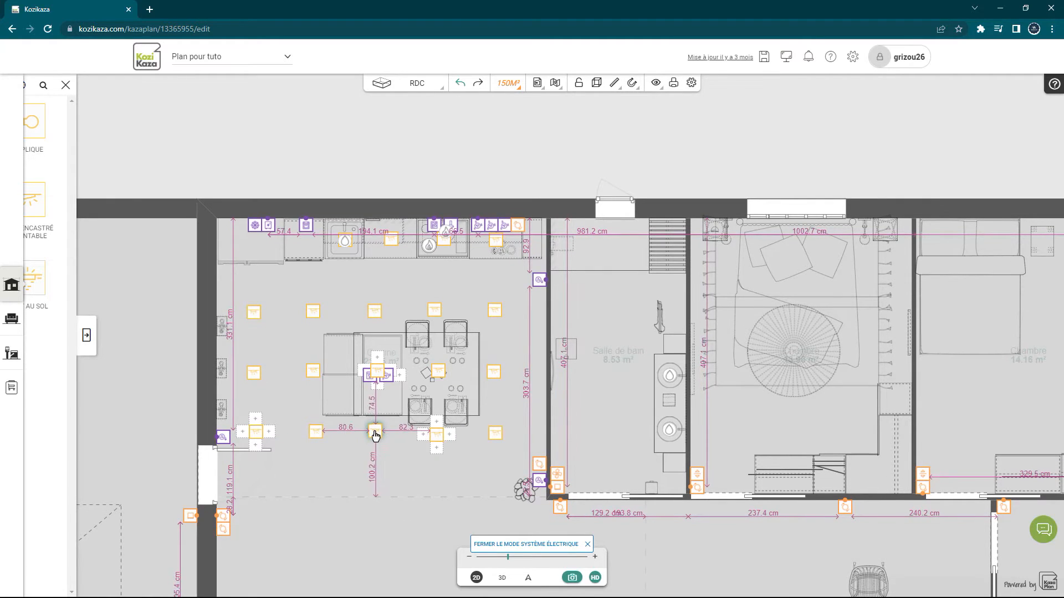
click(376, 434)
click(413, 472)
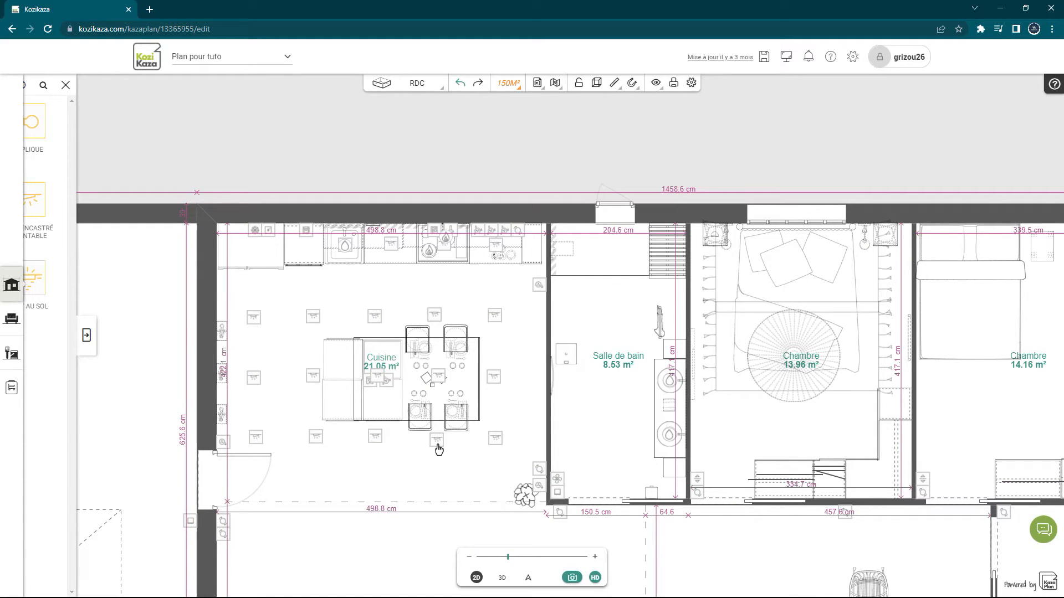
Place an Applique on the window wall above each of the two bedside tables in the 13.96 m² bedroom
click(87, 335)
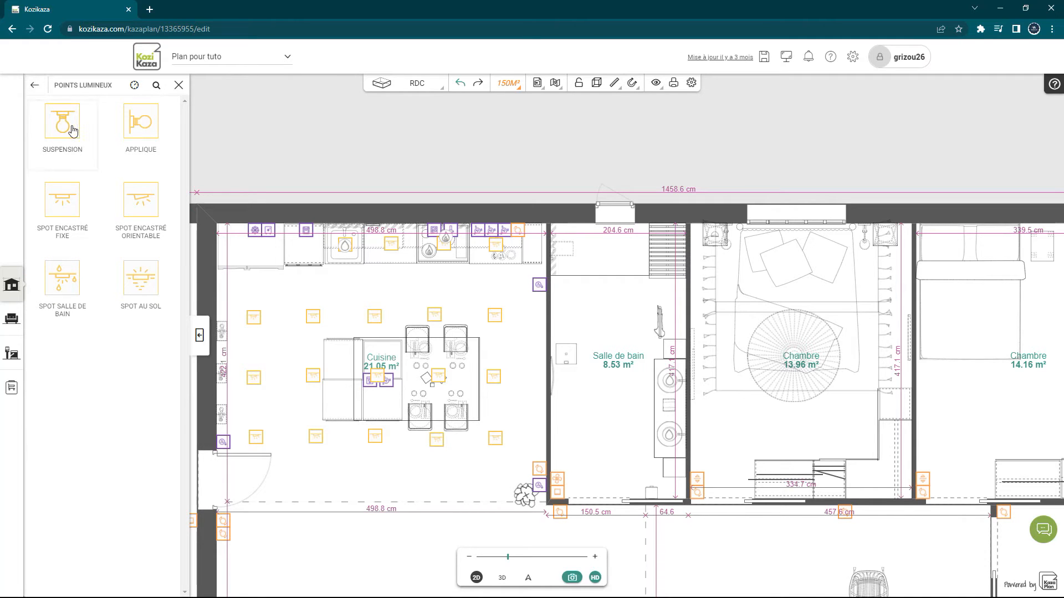
click(149, 130)
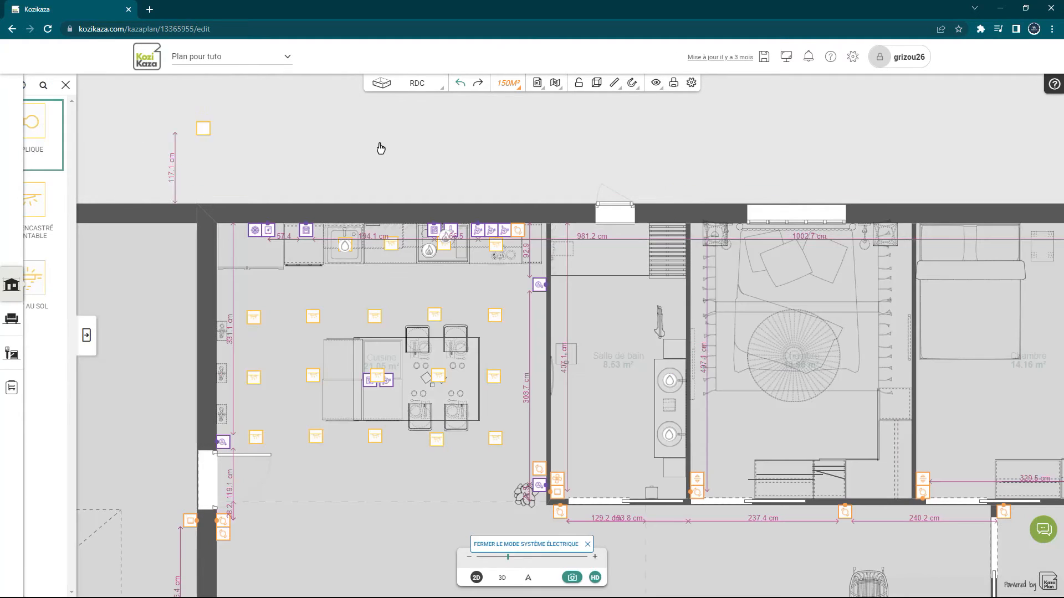
click(726, 228)
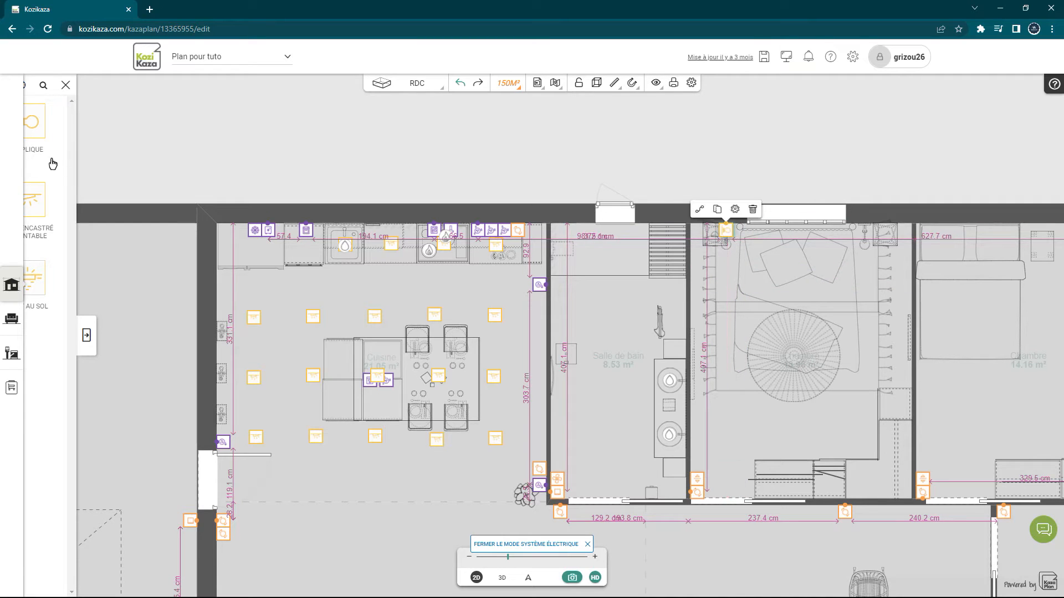
mouse_move(53, 164)
click(121, 136)
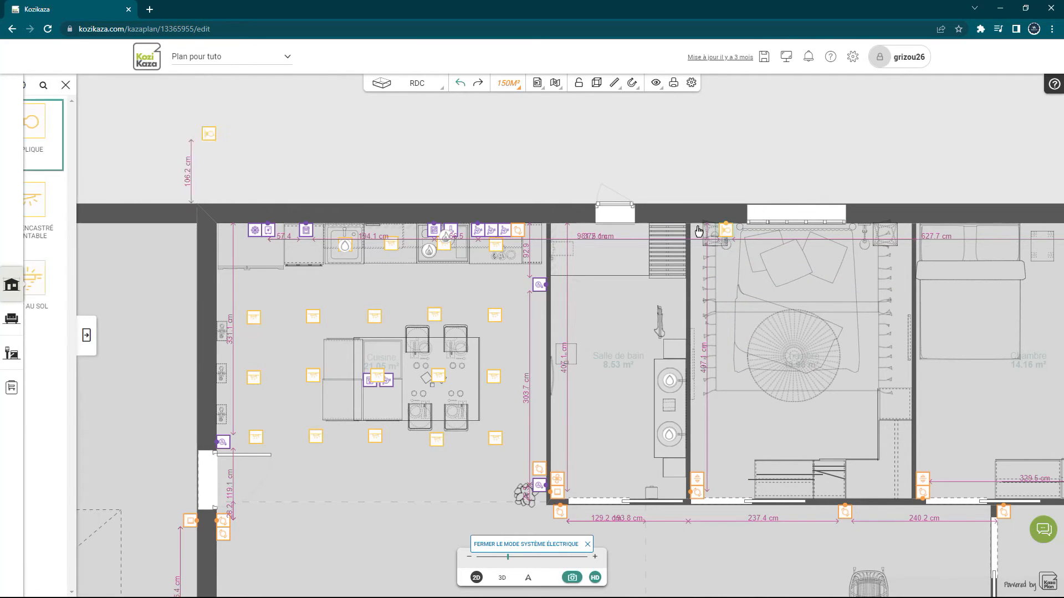
click(863, 232)
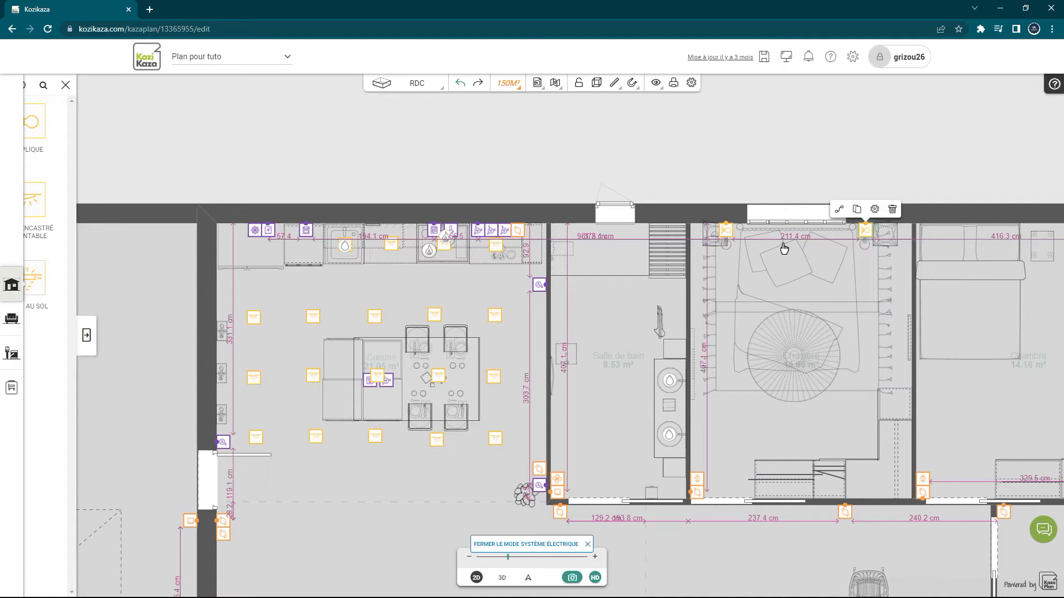
Place a Suspension in the centre of the Salle de bain
drag(365, 495, 294, 444)
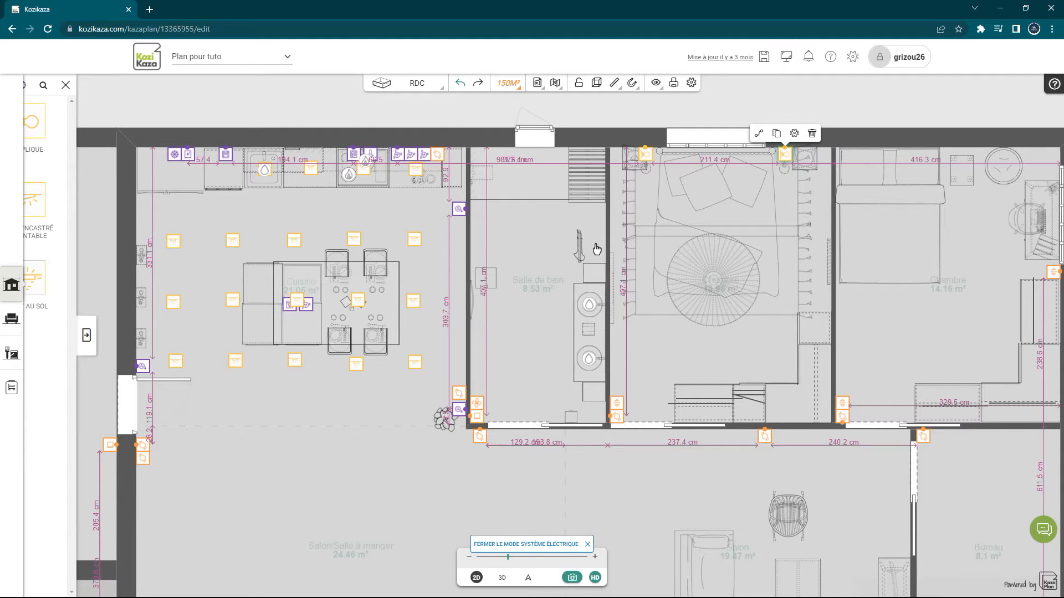
click(87, 335)
drag(68, 143, 535, 302)
Place two Spot encastré orientable side by side at the window end of the Salle de bain and one over the upper washbasin
click(82, 348)
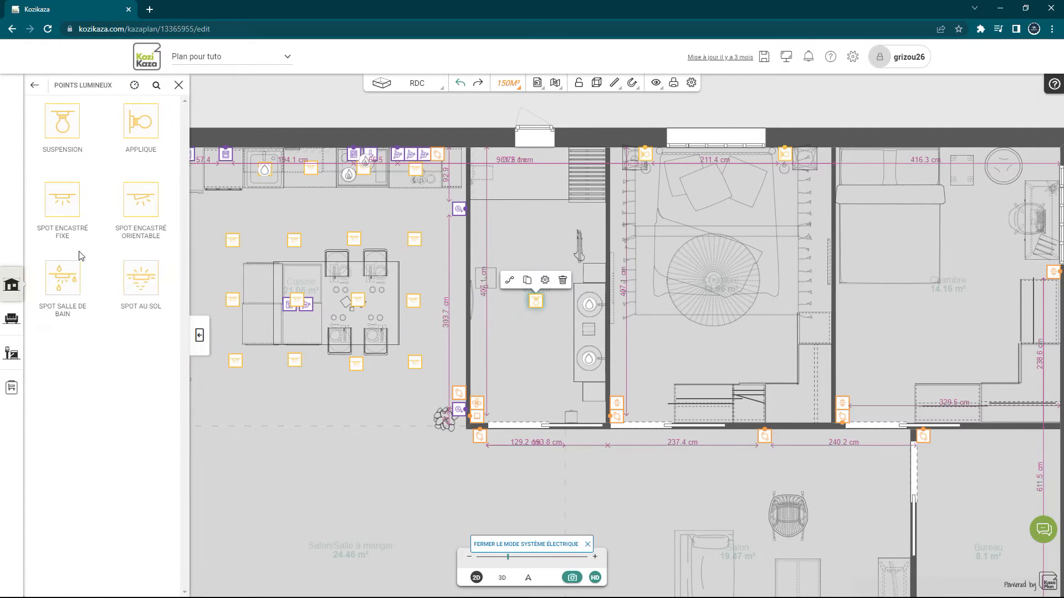
drag(138, 219, 496, 174)
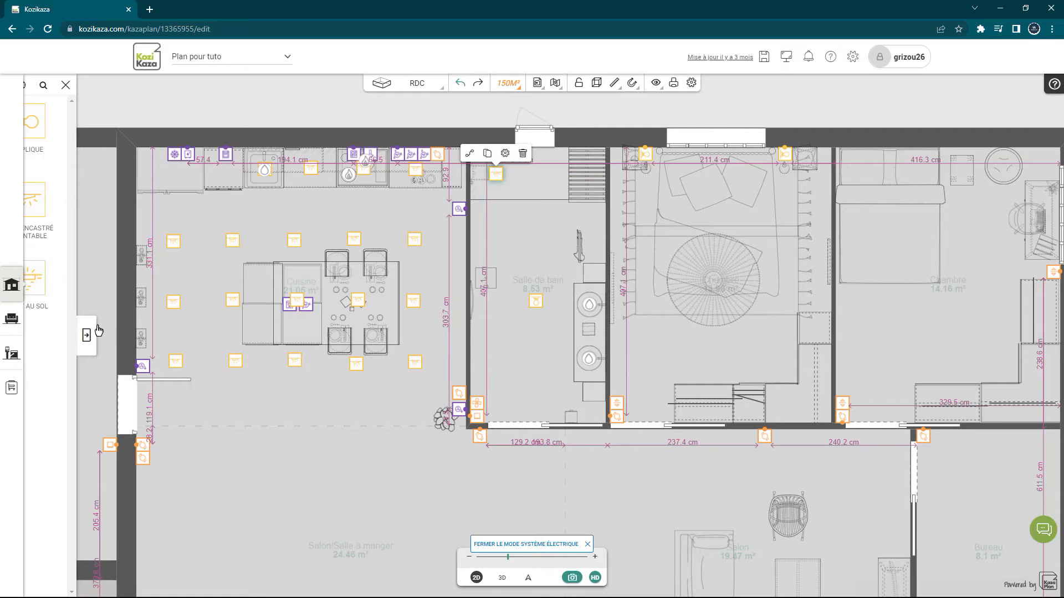
click(84, 334)
drag(128, 216, 543, 177)
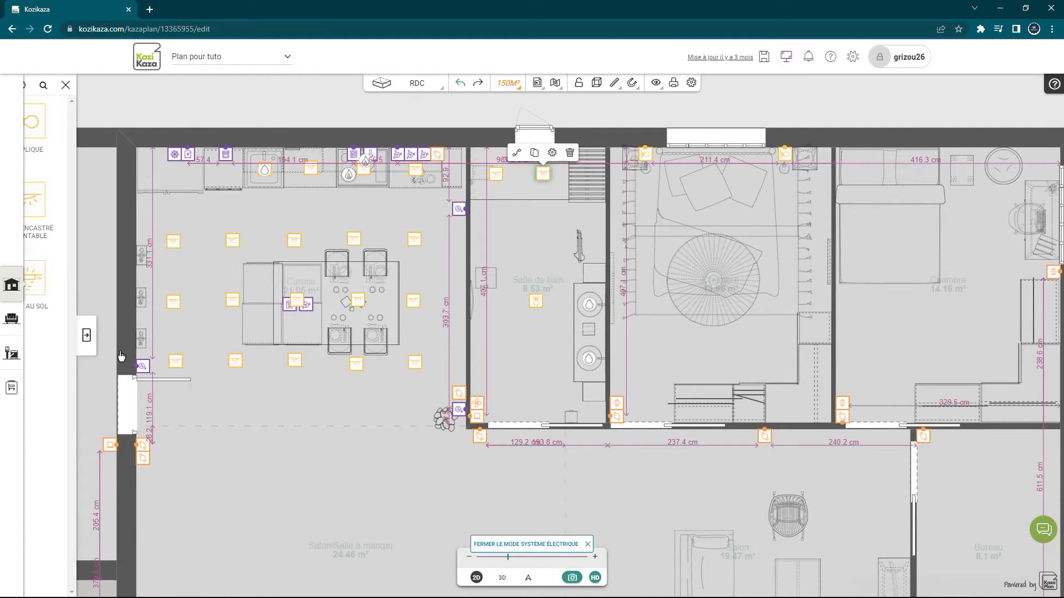
click(84, 335)
drag(148, 235, 588, 304)
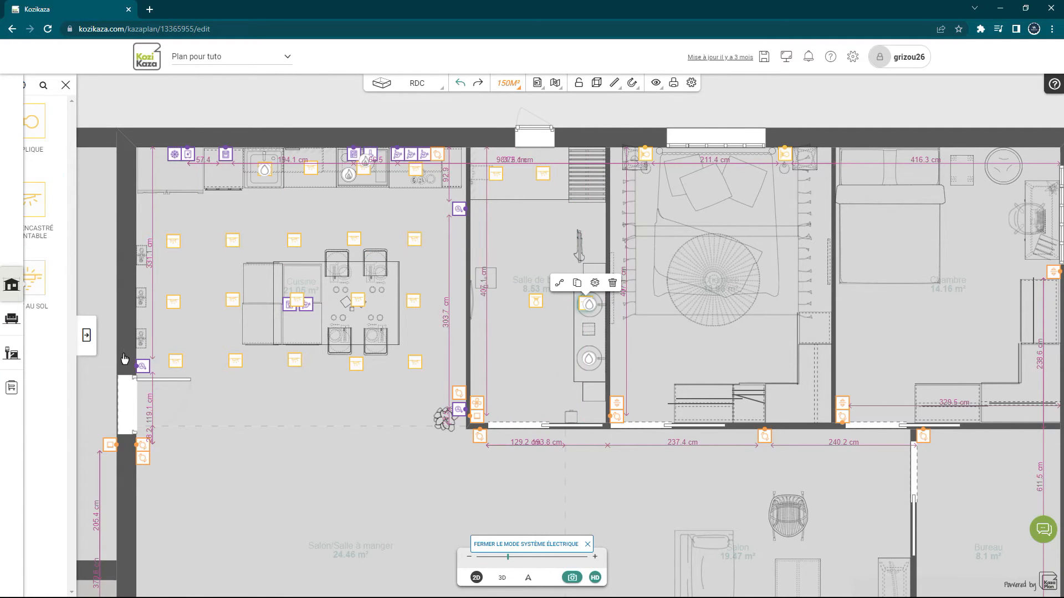
Place a Spot encastré orientable over the lower washbasin in the Salle de bain and shift the room's Suspension slightly away from the washbasins
click(89, 336)
drag(130, 211, 587, 360)
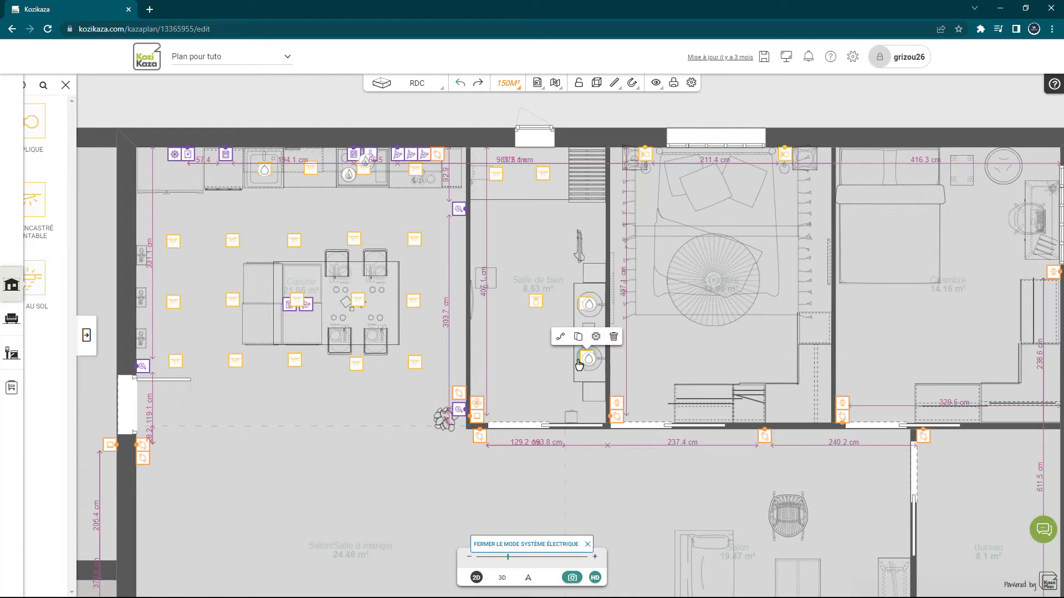
drag(538, 305, 530, 306)
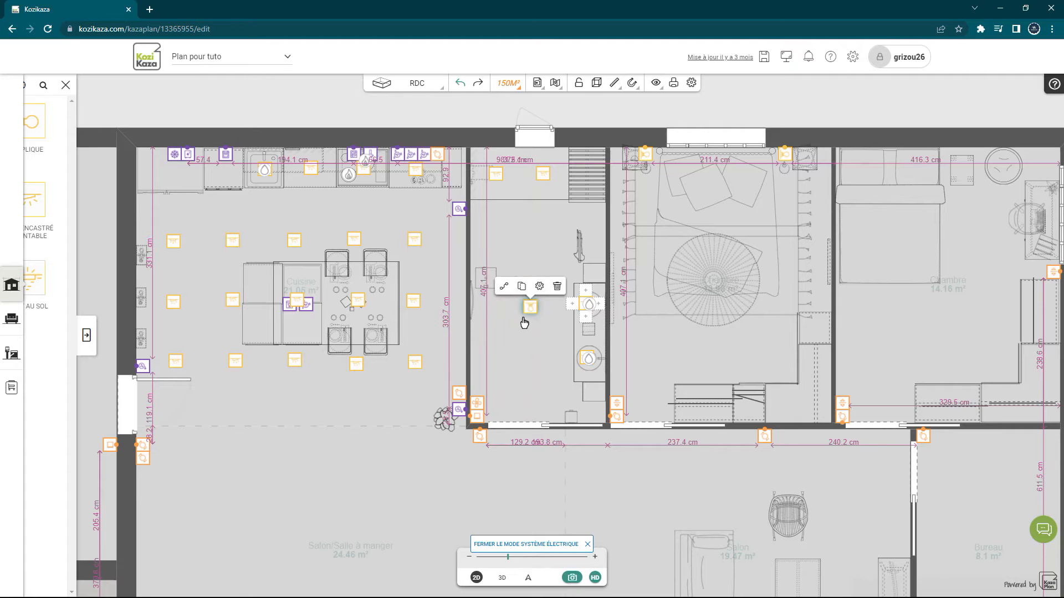
click(318, 484)
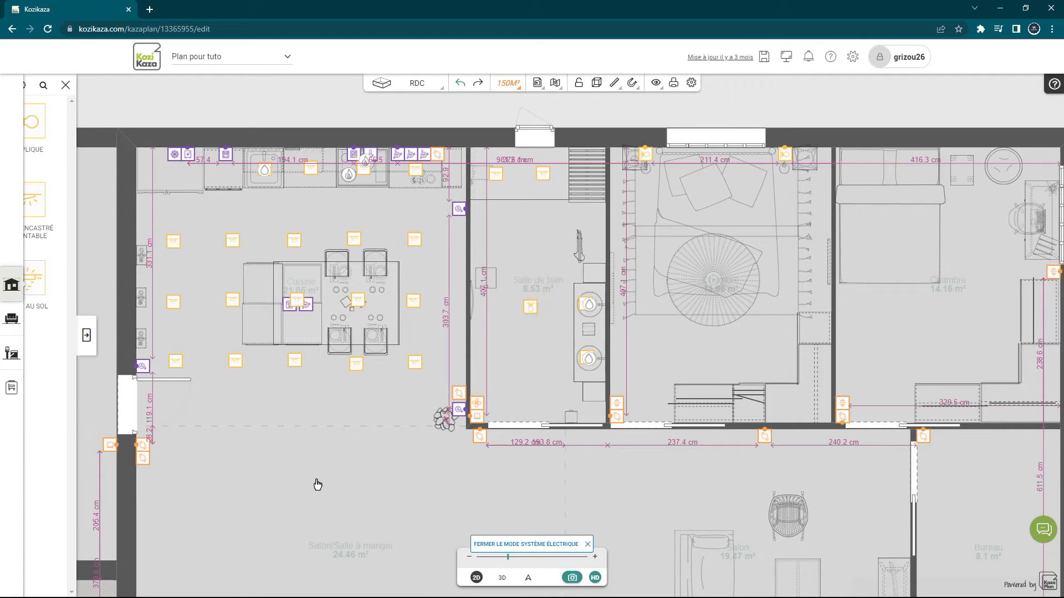
Place one Suspension over the coffee table in the Salon and another in the middle of the Salon/Salle à manger
drag(535, 500, 461, 306)
click(84, 351)
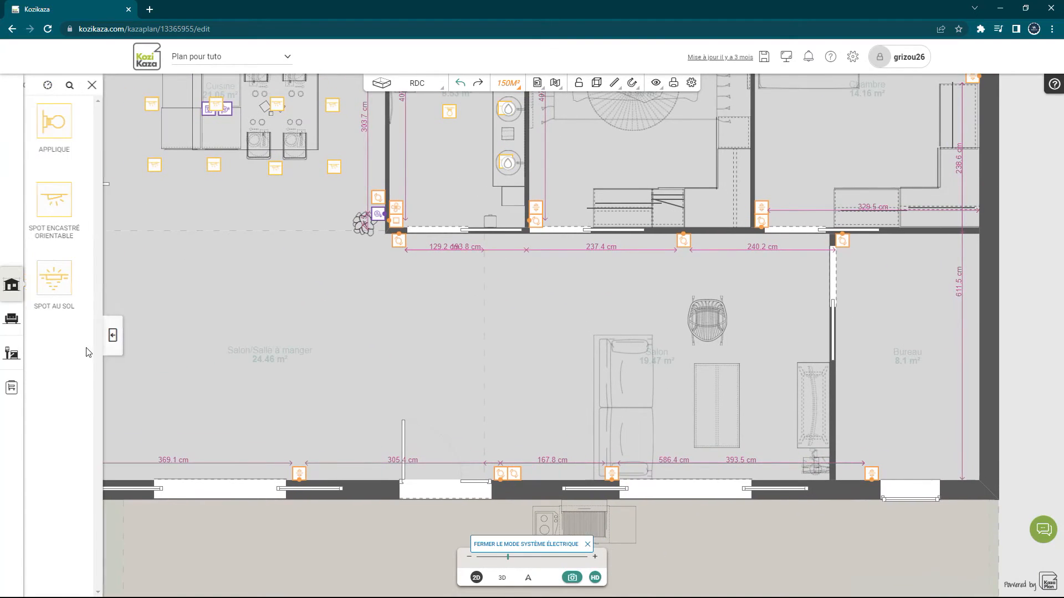
click(72, 125)
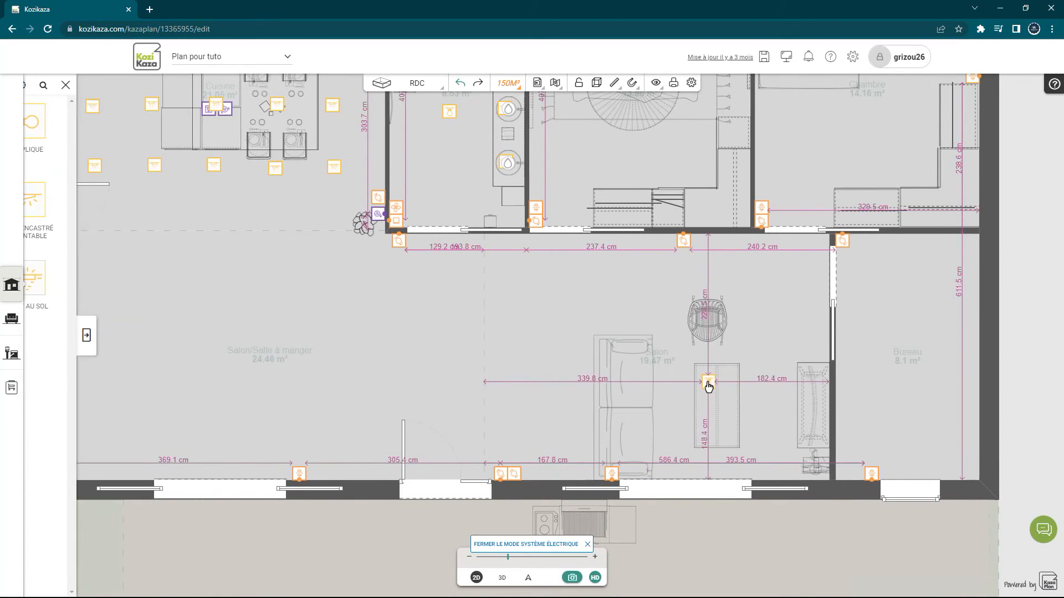
click(706, 376)
click(83, 336)
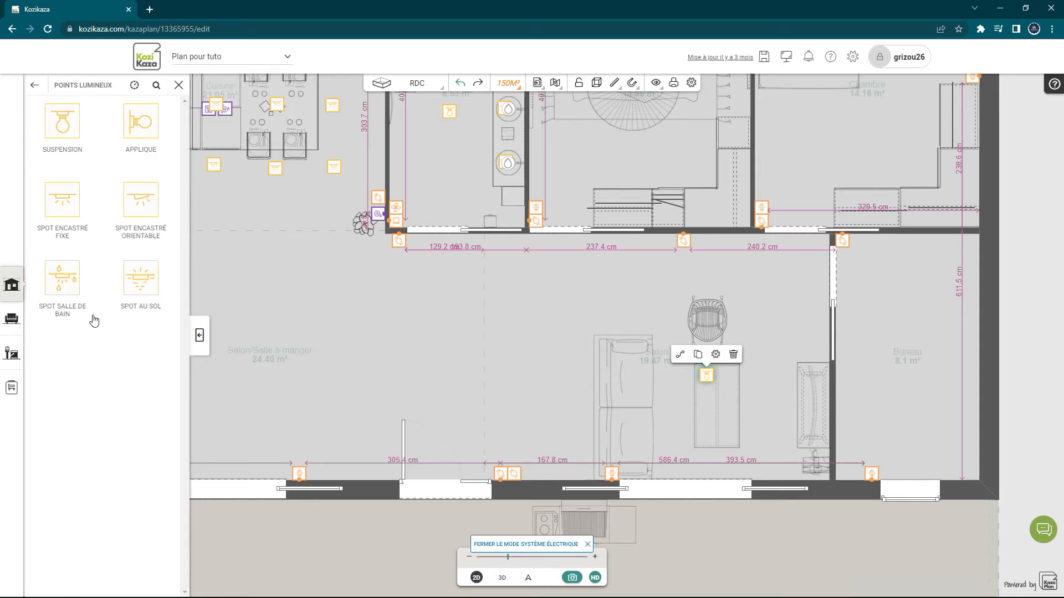
click(68, 151)
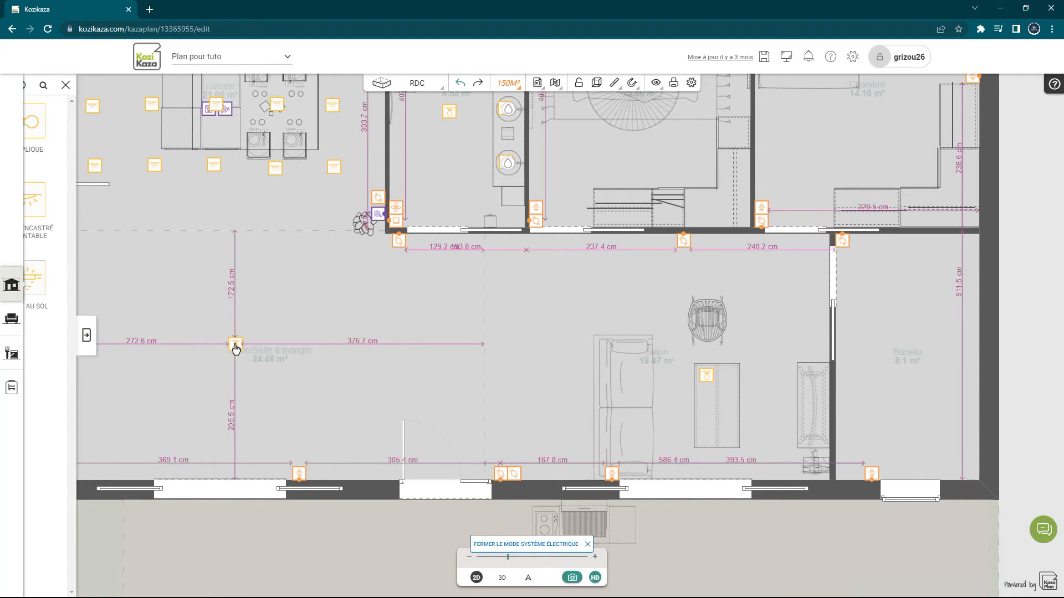
click(236, 347)
Place a Suspension above the central island in the Cuisine
drag(233, 228, 306, 359)
click(86, 335)
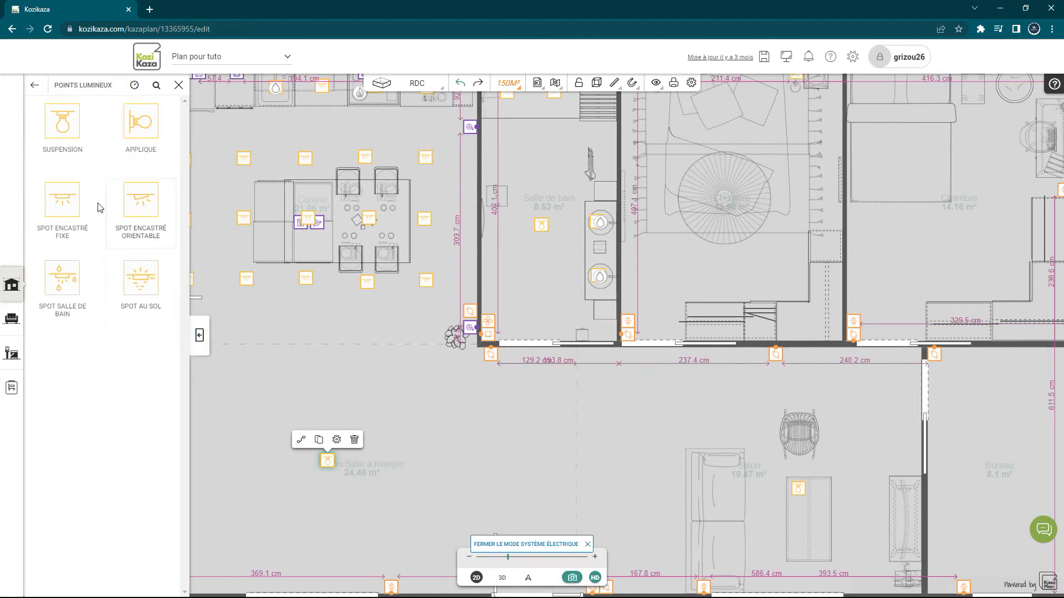
click(62, 138)
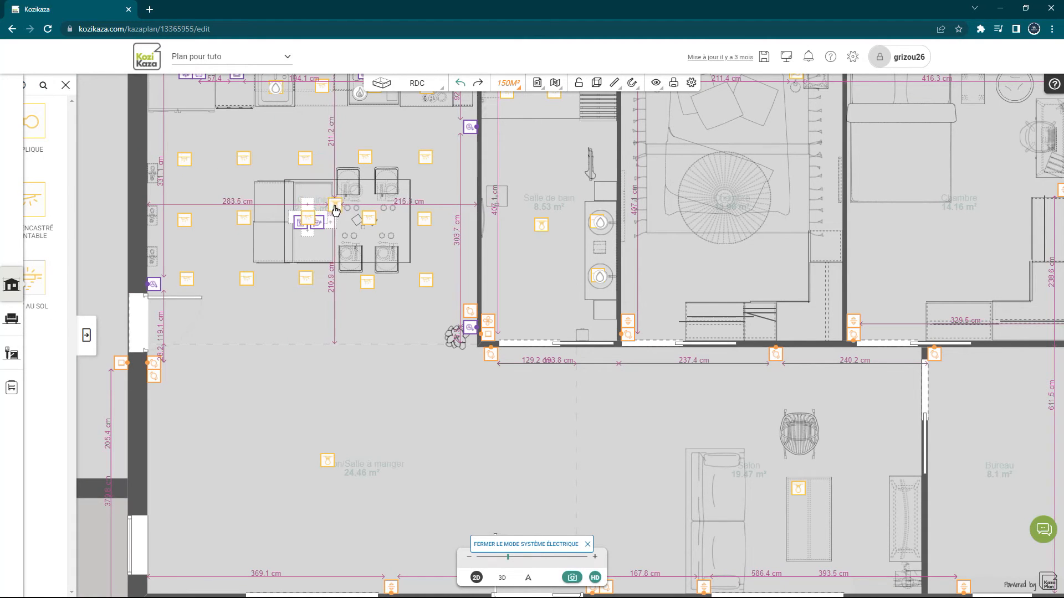
click(326, 210)
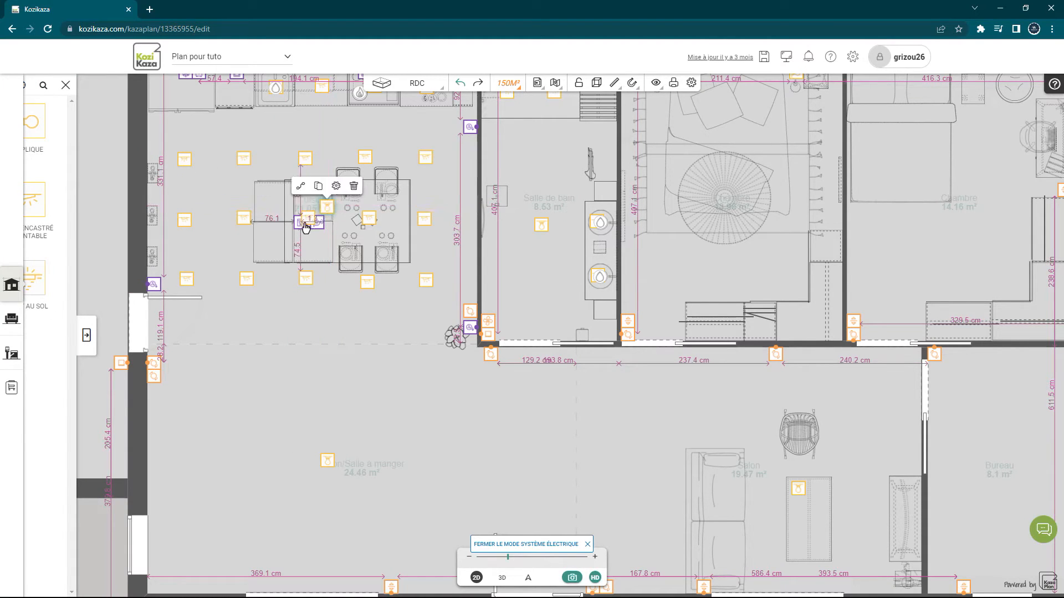
Delete the kitchen spot beside the new Suspension and the three spots of the third row nearest the bathroom
drag(347, 372, 375, 426)
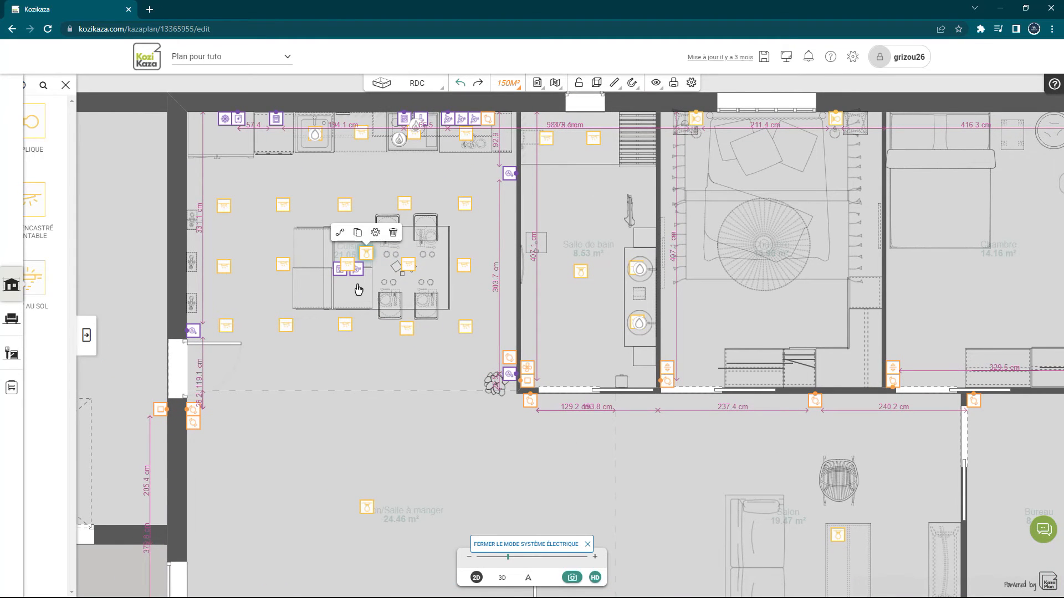
drag(344, 266, 348, 330)
key(Delete)
click(407, 328)
key(Delete)
click(463, 328)
key(Delete)
Regroup the kitchen spots into three rows of three over the island and dining table, with the Suspension in the centre
click(464, 268)
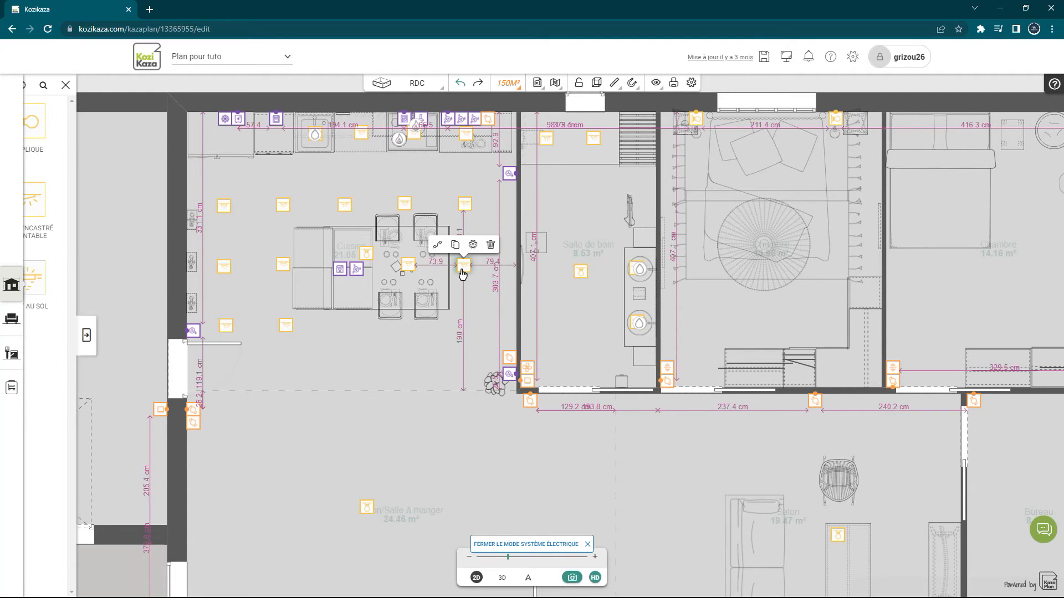
drag(224, 268, 312, 232)
drag(287, 327, 307, 313)
drag(308, 309, 312, 309)
drag(367, 255, 374, 269)
drag(345, 210, 426, 225)
drag(408, 266, 431, 316)
drag(467, 208, 369, 316)
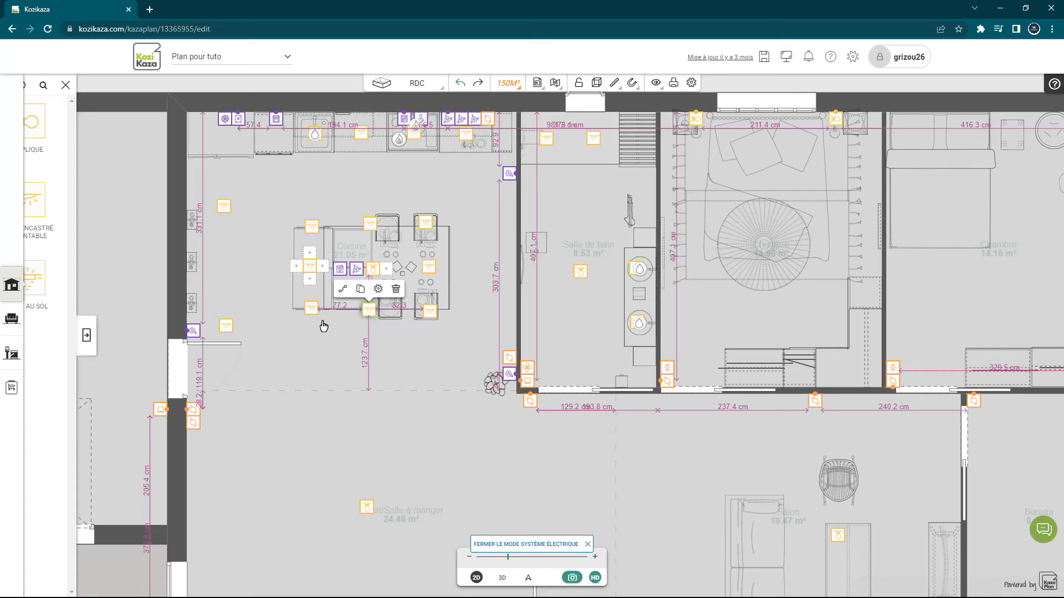
Delete the two leftover Spot encastré fixe near the kitchen's exterior side wall
click(224, 331)
key(Delete)
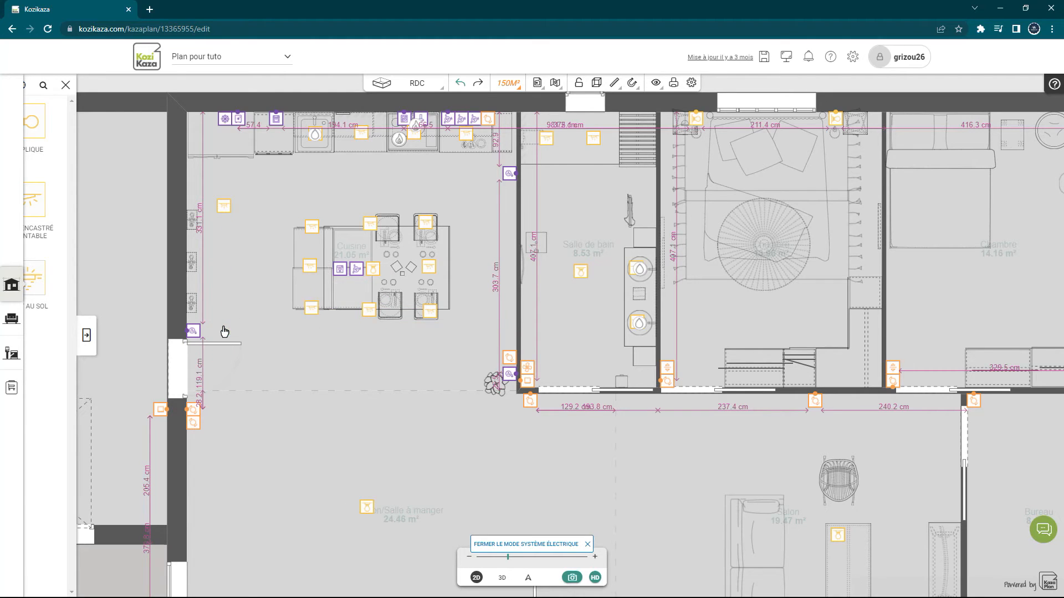
click(224, 204)
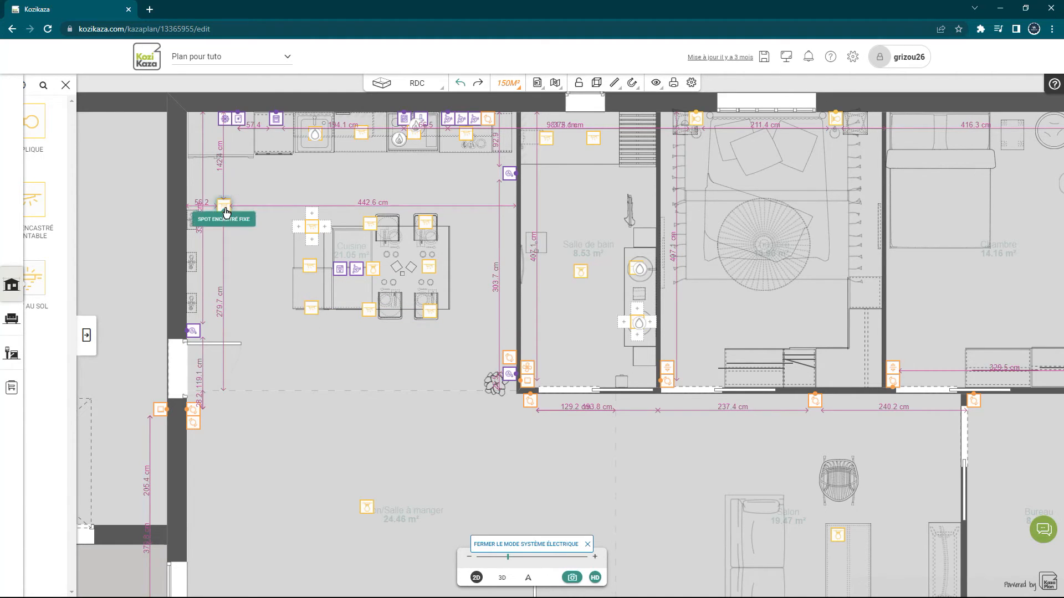
key(Delete)
Align the corner spots over the dining chairs and the middle spot of the first row with the kitchen spot grid
drag(424, 224, 418, 232)
drag(372, 229, 374, 232)
drag(432, 319, 428, 317)
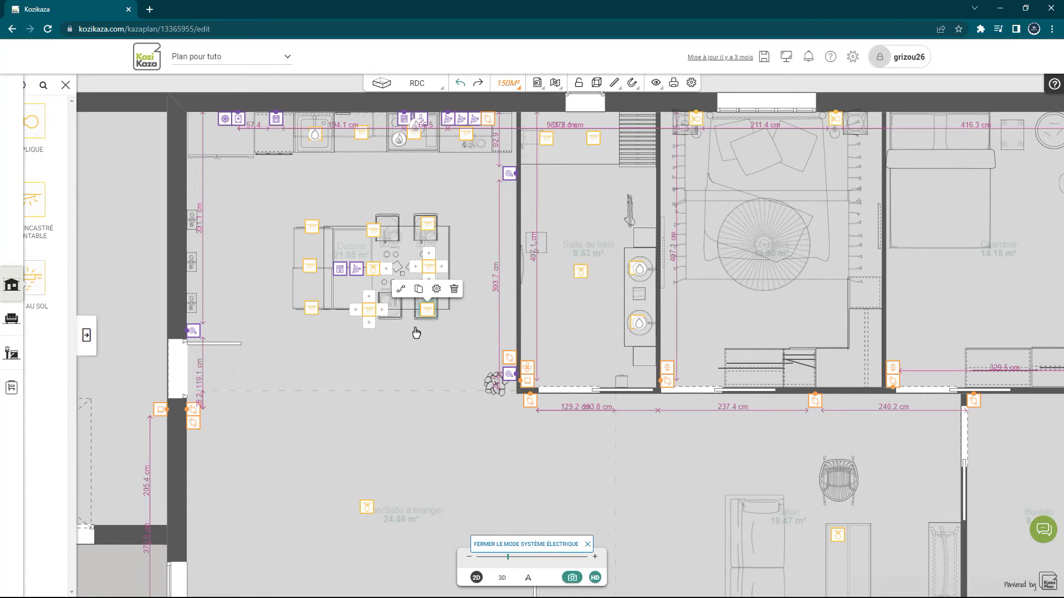
Place a second Suspension in the Salon/Salle à manger, between the entrance door and the bathroom wall
scroll(416, 332, down, 4)
scroll(641, 408, right, 4)
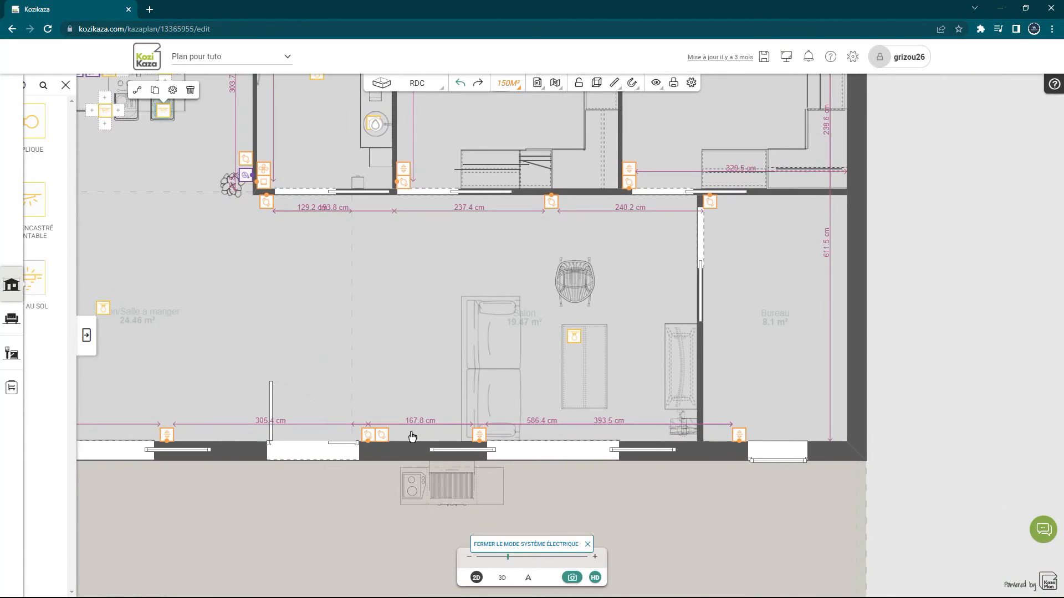
drag(319, 382, 484, 447)
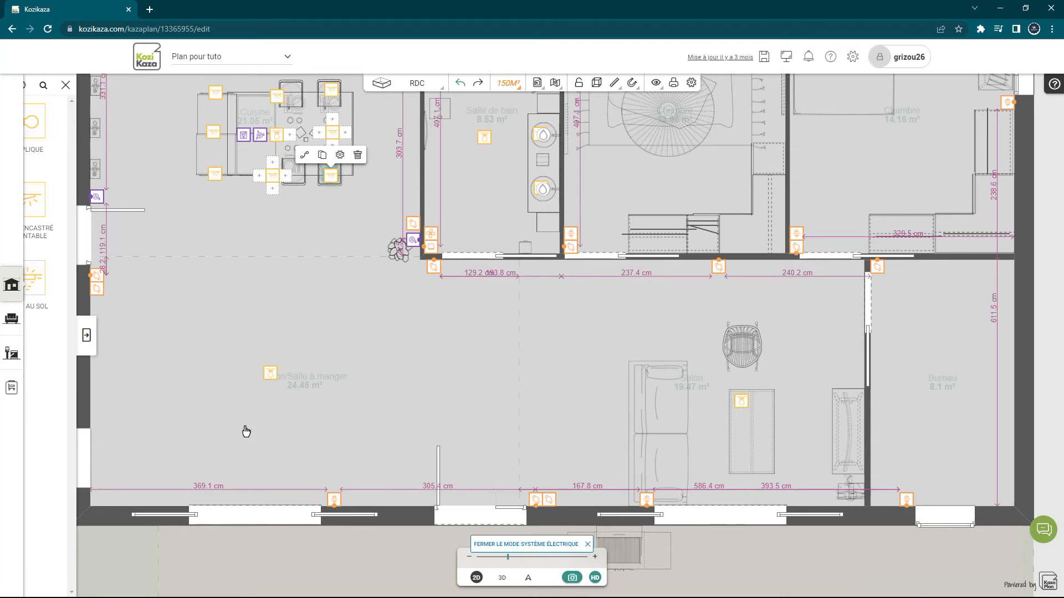
click(85, 344)
drag(94, 167, 483, 382)
click(490, 479)
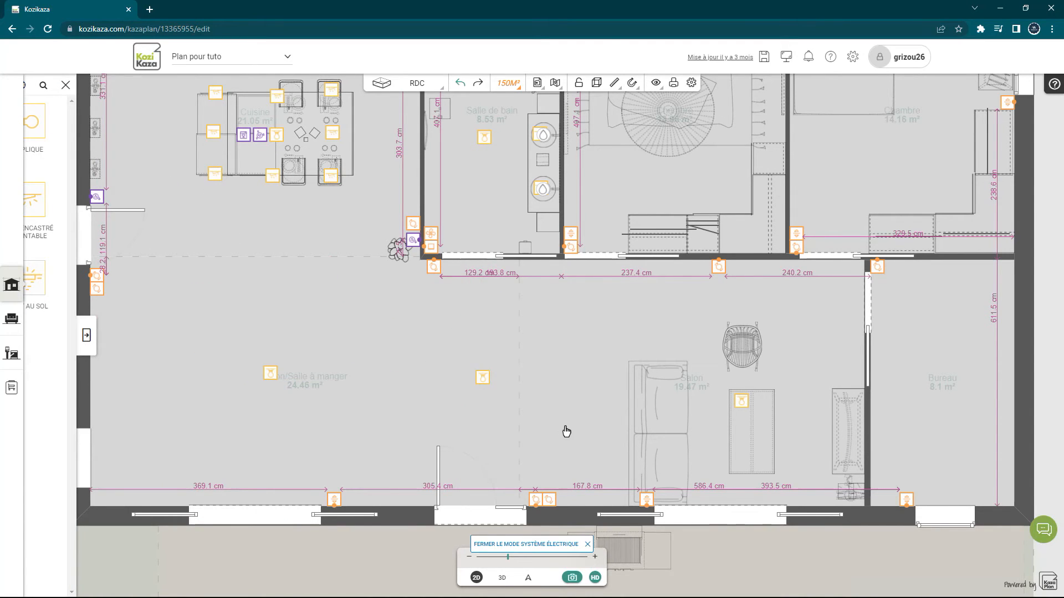
Place two Applique about 126 cm apart on the Bureau wall shared with the Salon, and a Suspension in the centre of the Bureau
drag(565, 430, 329, 433)
drag(700, 352, 625, 333)
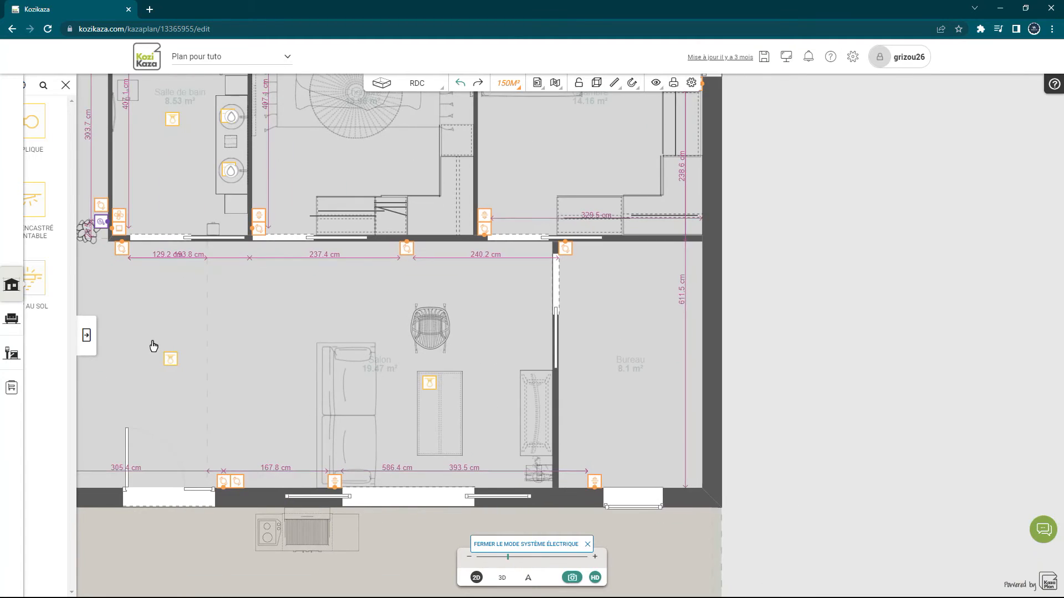
click(82, 345)
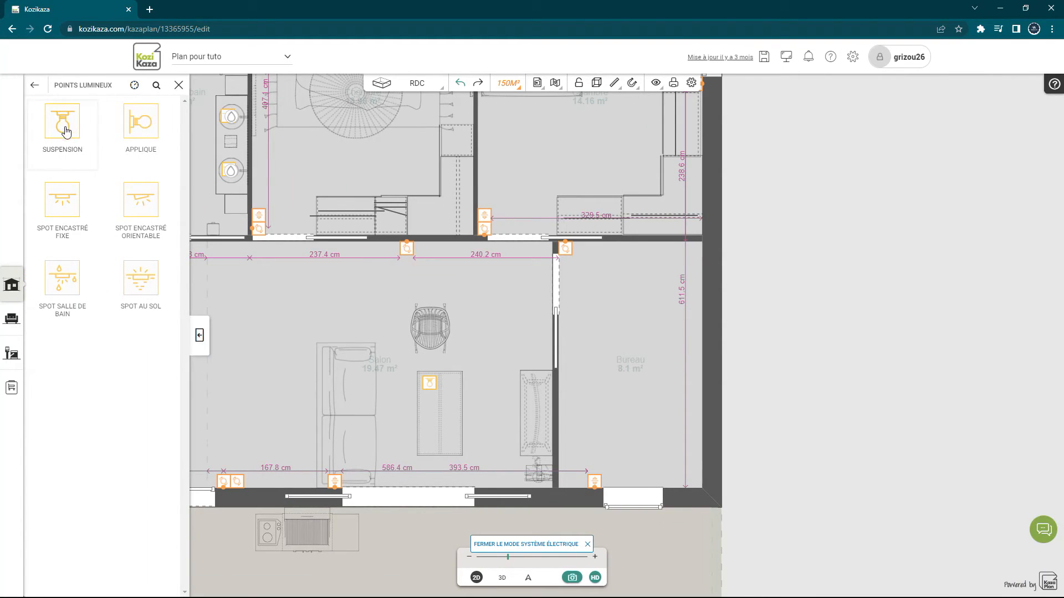
drag(142, 132, 565, 366)
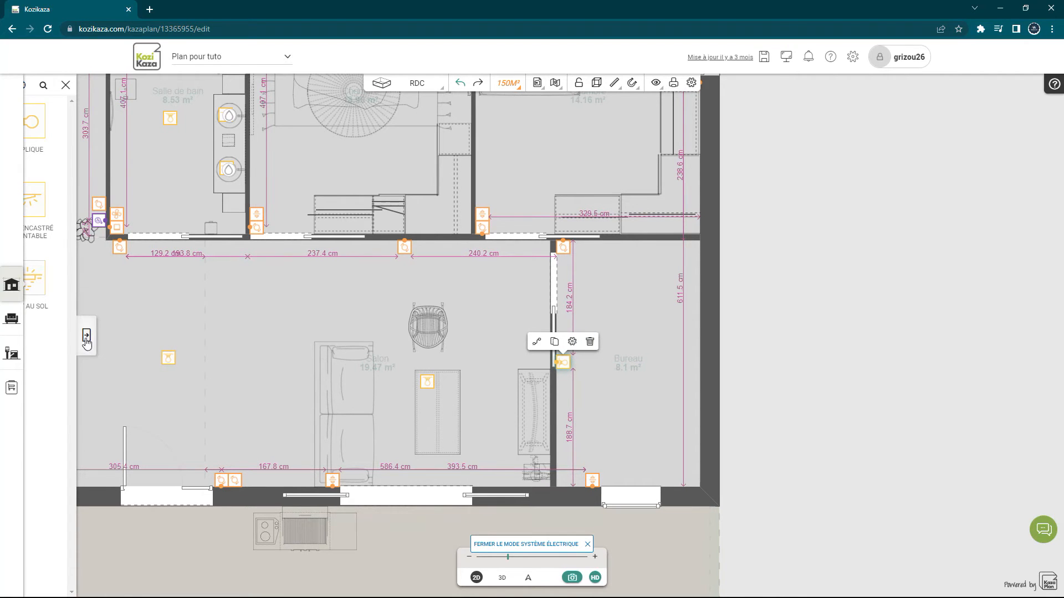
click(87, 336)
drag(142, 120, 563, 445)
click(87, 335)
drag(53, 145, 632, 374)
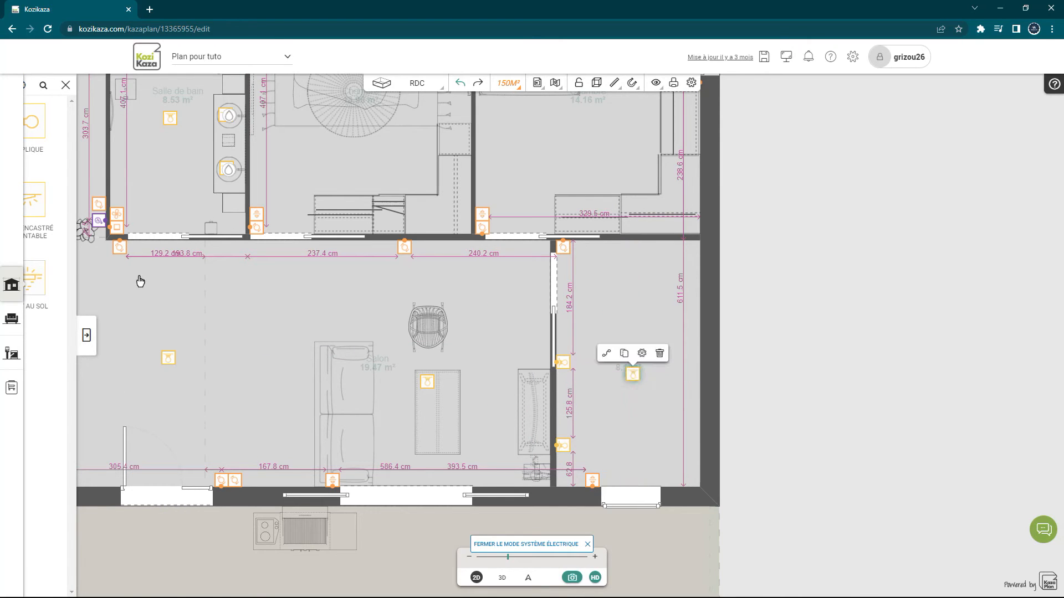
Place a Suspension in the centre of the 14.16 m² Chambre
drag(828, 247, 824, 410)
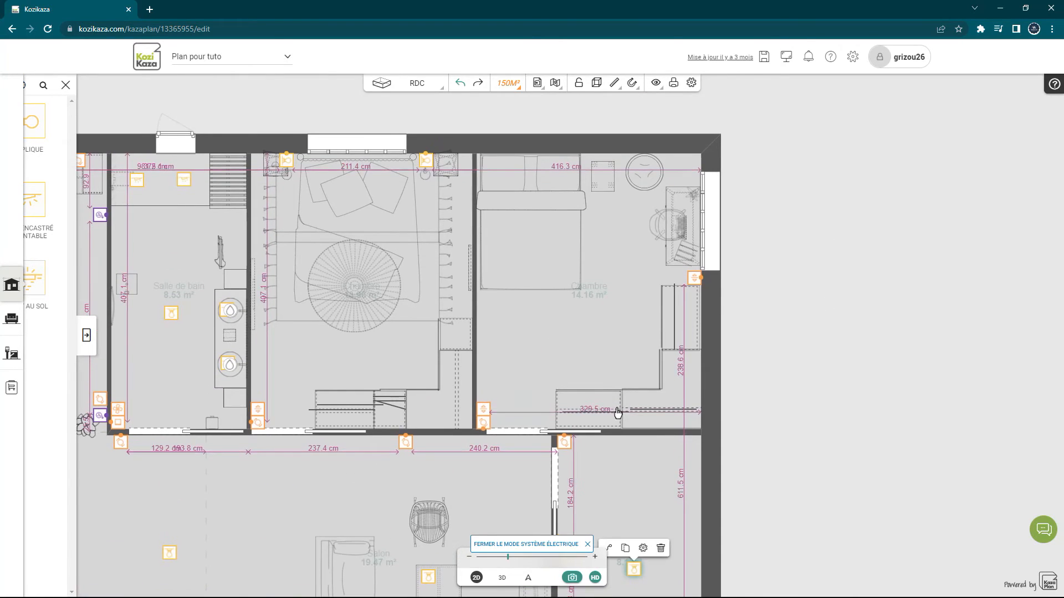
click(87, 335)
drag(57, 138, 579, 289)
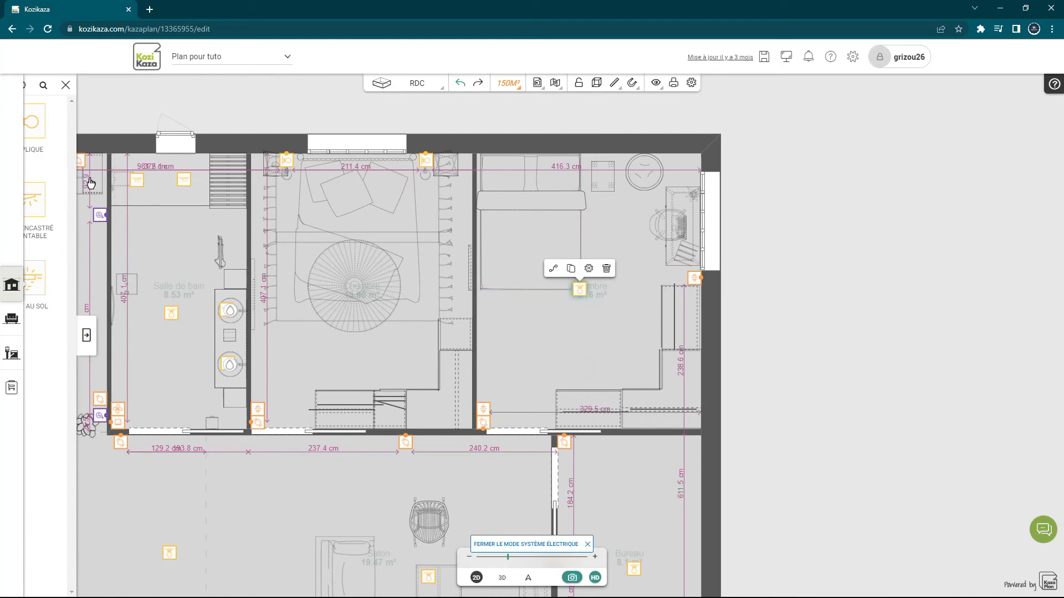
Place two Applique about 153 cm apart on the headboard wall, one on each side of the bed in the 14.16 m² Chambre
click(87, 335)
drag(152, 138, 585, 162)
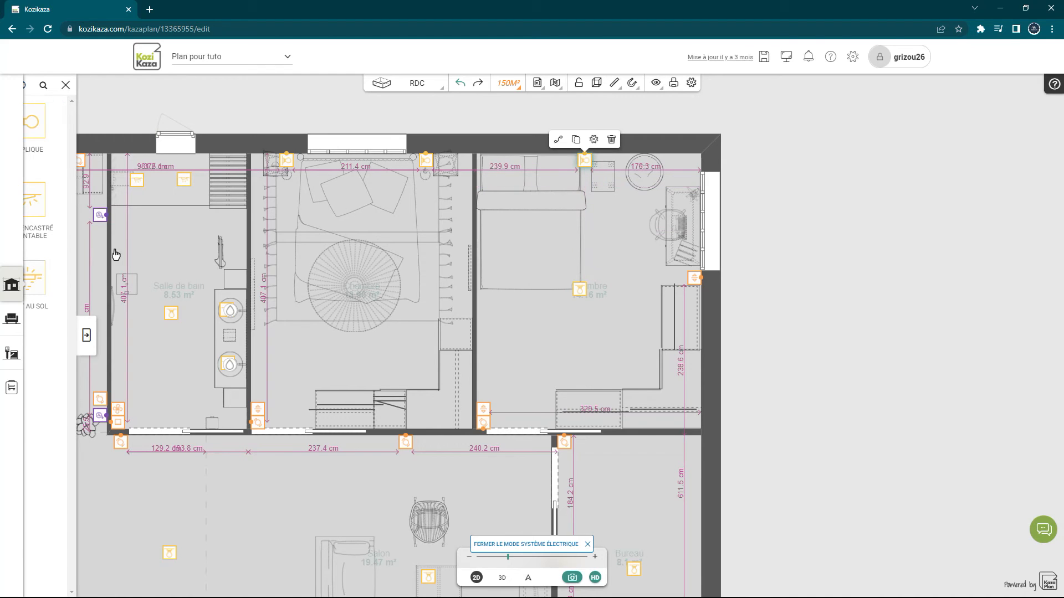
click(86, 335)
drag(142, 123, 483, 160)
click(836, 307)
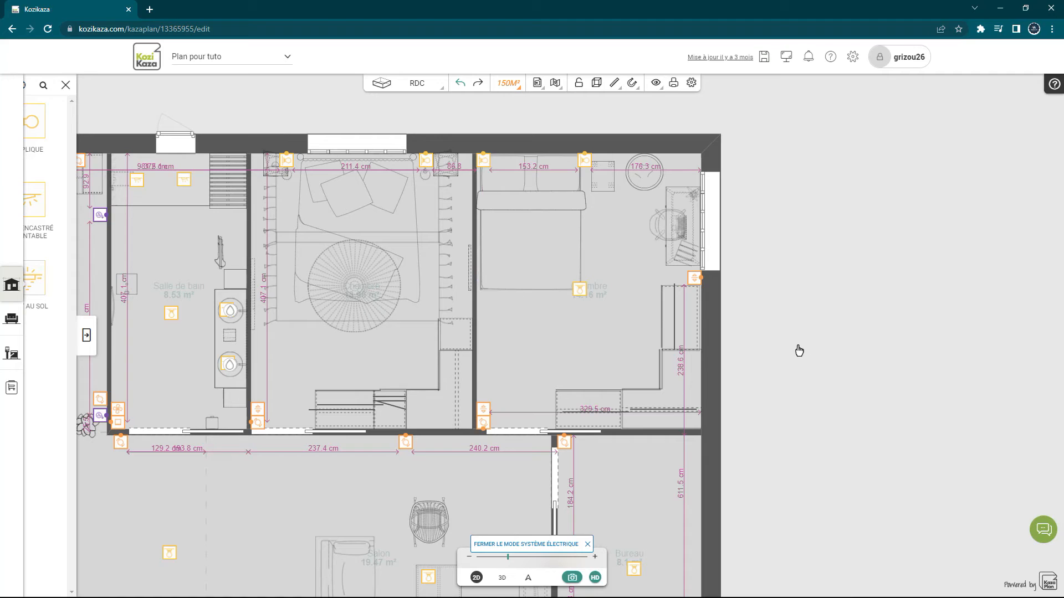
Place a Spot encastré orientable above each end of the desk by the window in the 14.16 m² Chambre
drag(777, 338, 841, 365)
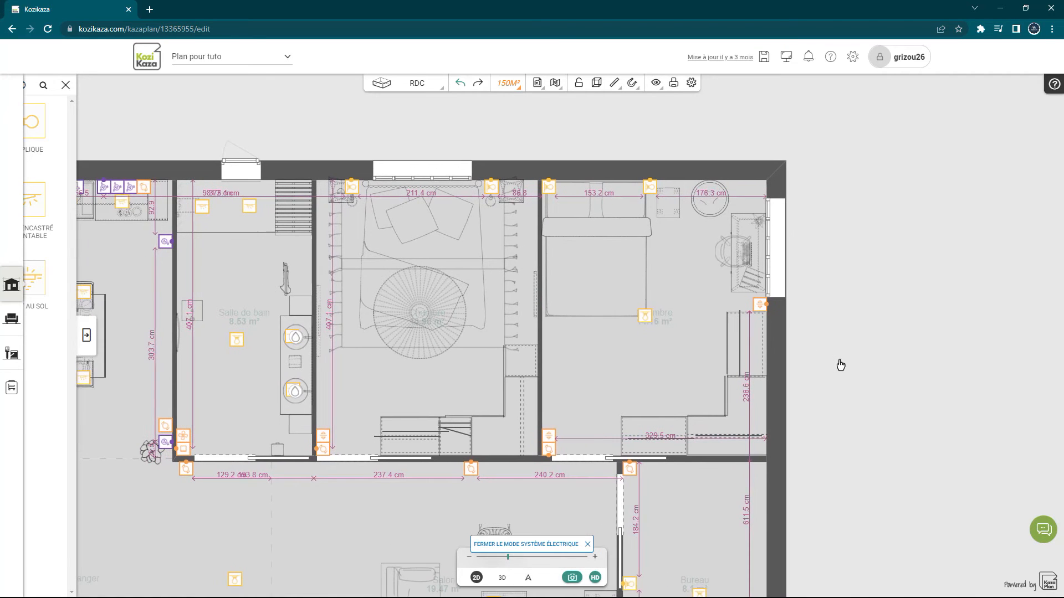
click(86, 336)
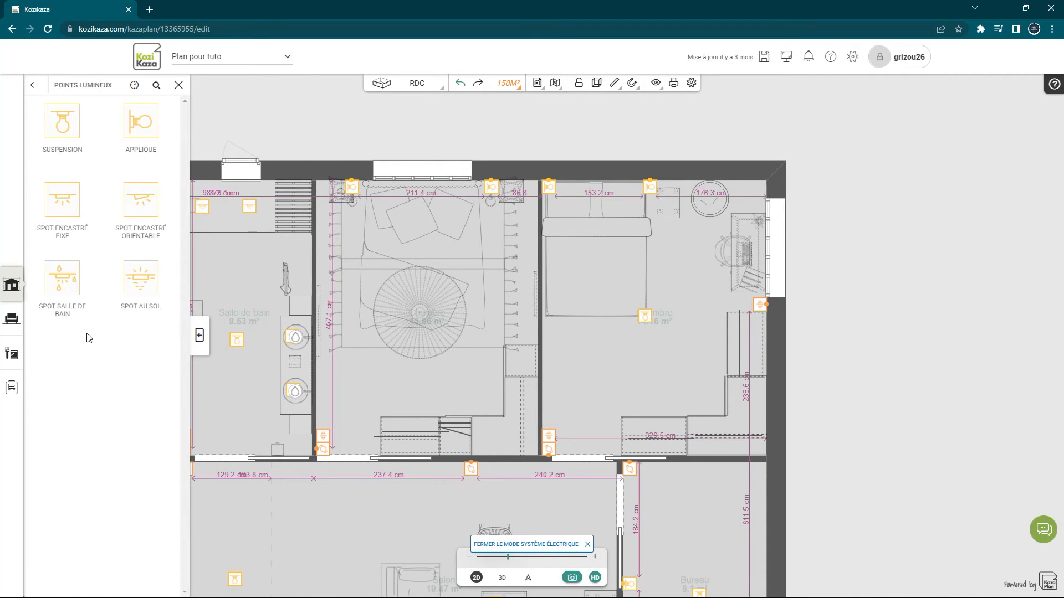
drag(125, 224, 748, 208)
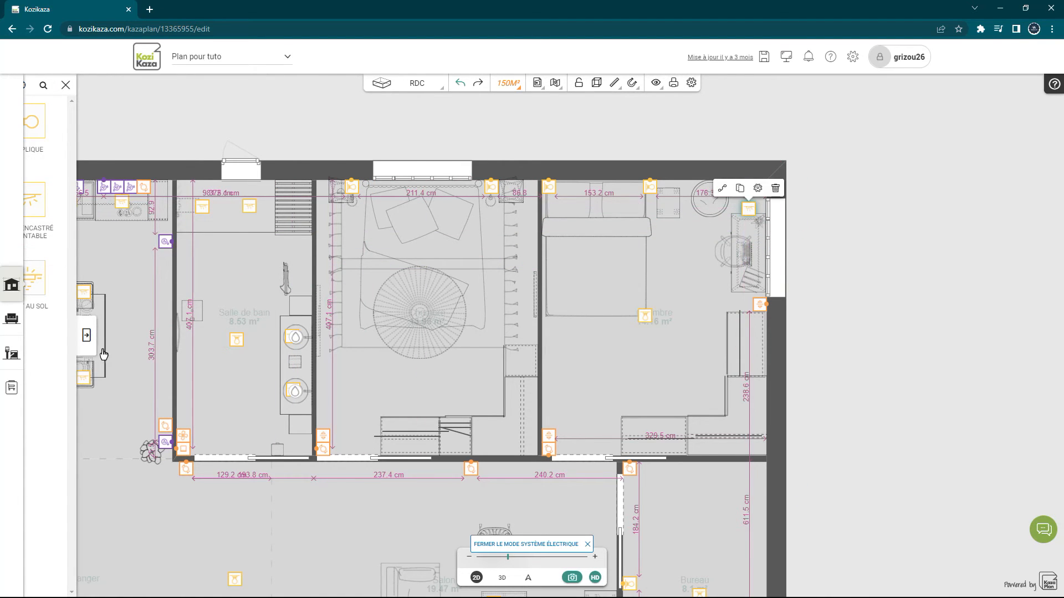
click(87, 335)
drag(159, 204, 747, 289)
click(885, 277)
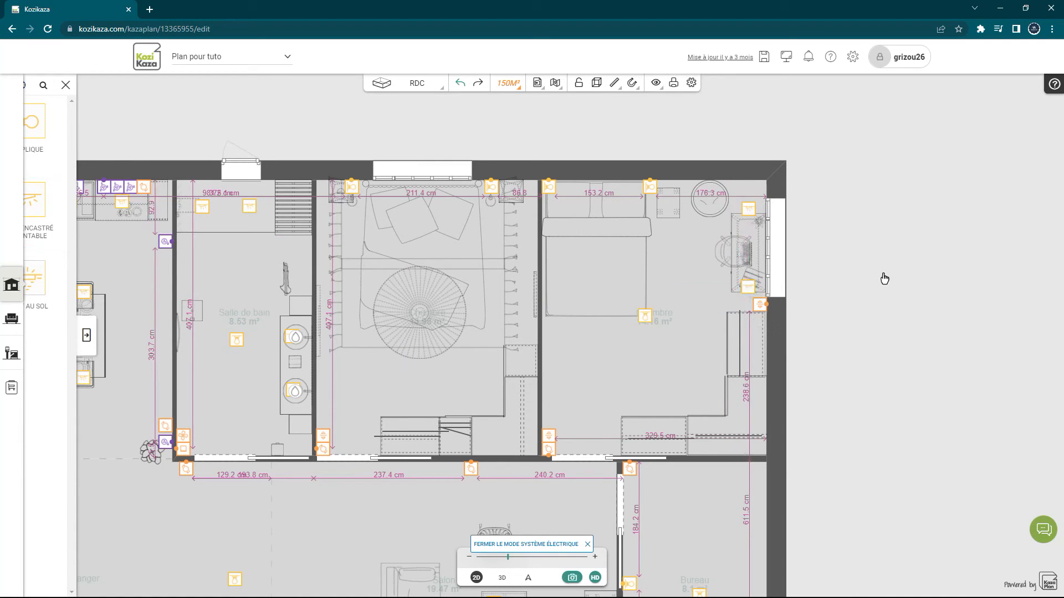
Place a Suspension over the round rug in the centre of the 13.96 m² Chambre
drag(884, 279, 902, 280)
click(86, 335)
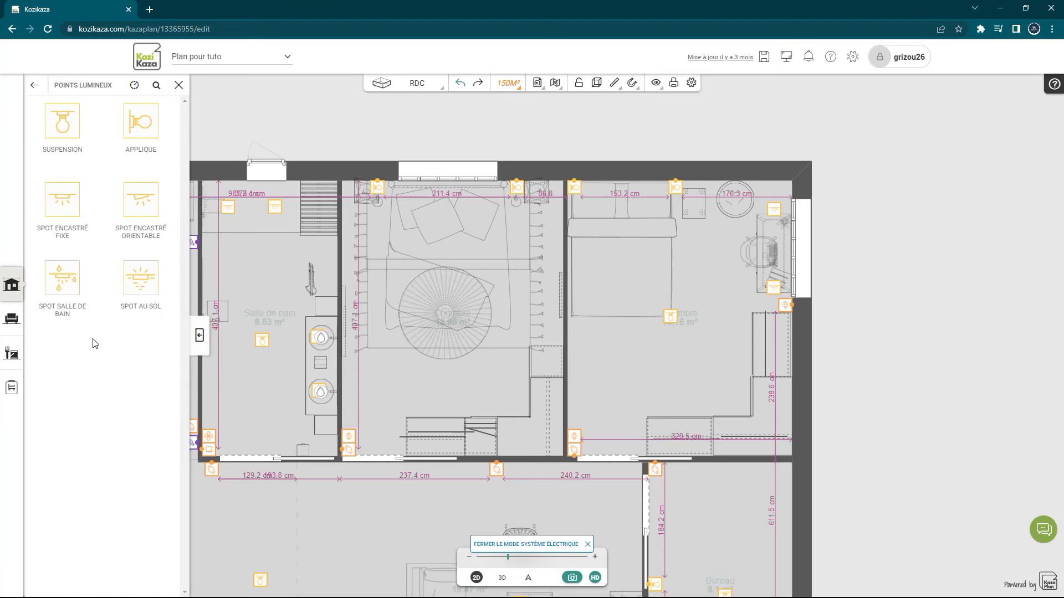
drag(68, 163, 446, 317)
click(880, 337)
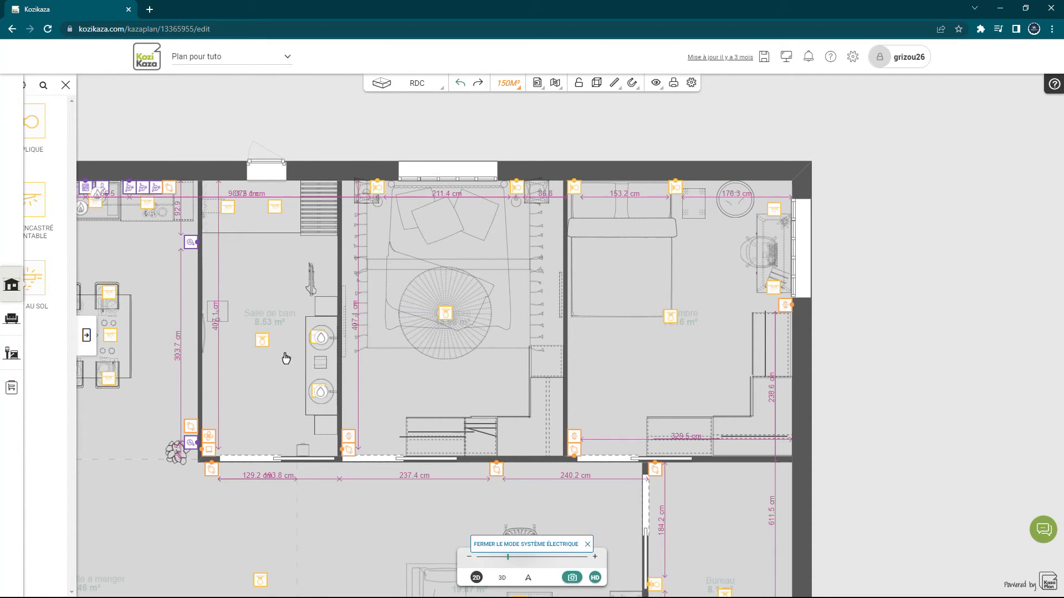
Look through the Points lumineux, Tableau électrique and Autres categories of the electrical network catalogue
drag(836, 211, 1051, 224)
drag(554, 169, 723, 113)
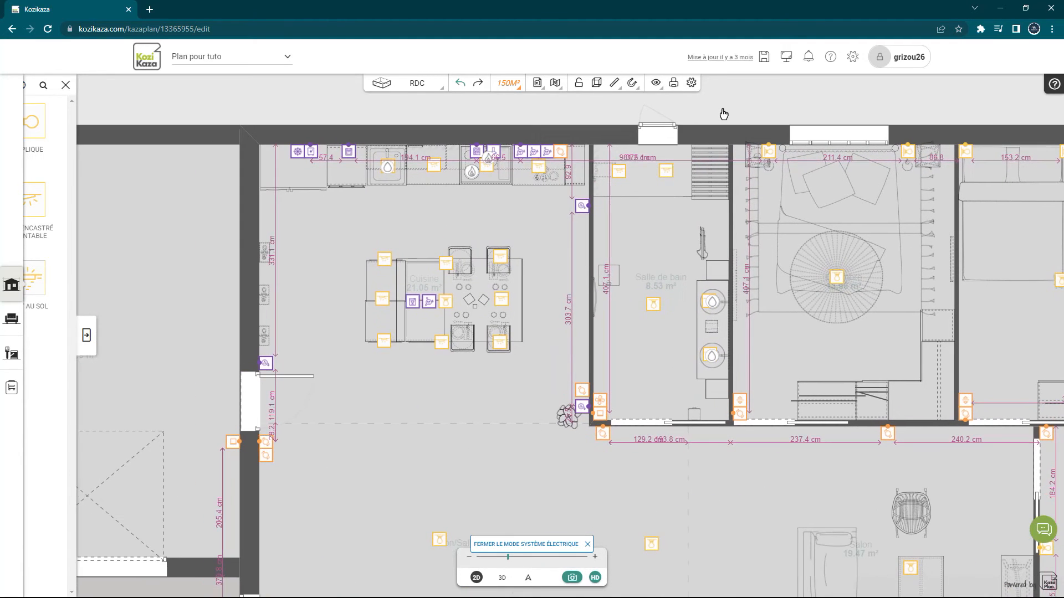
click(86, 335)
click(34, 87)
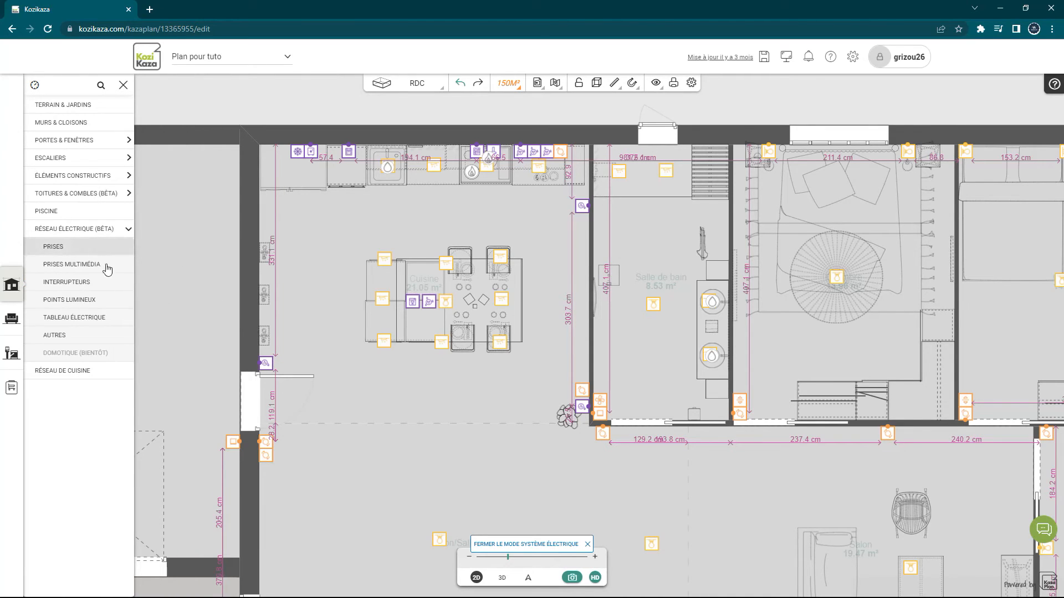
click(119, 302)
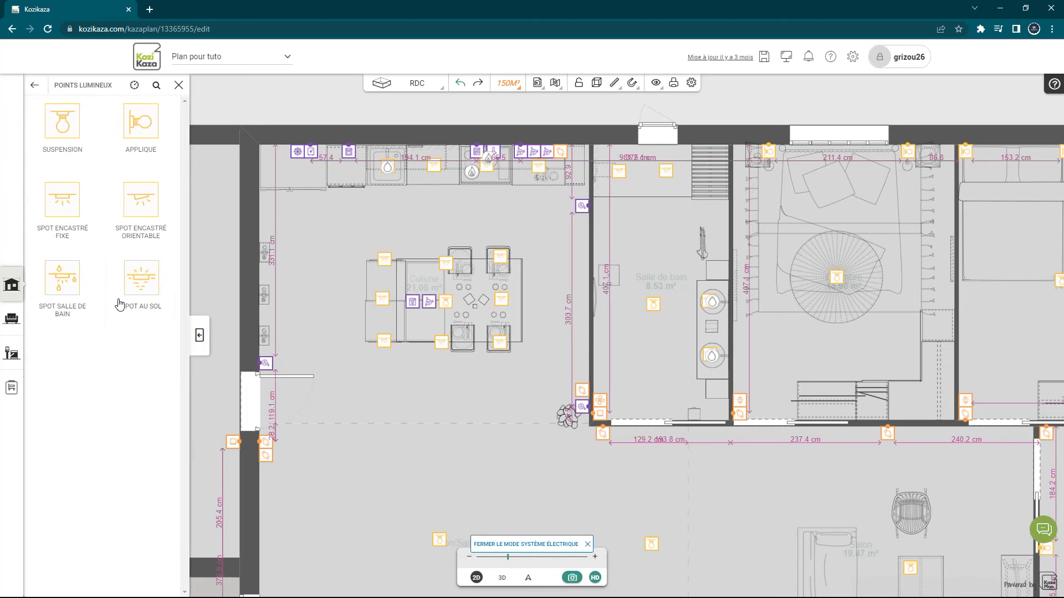
click(32, 88)
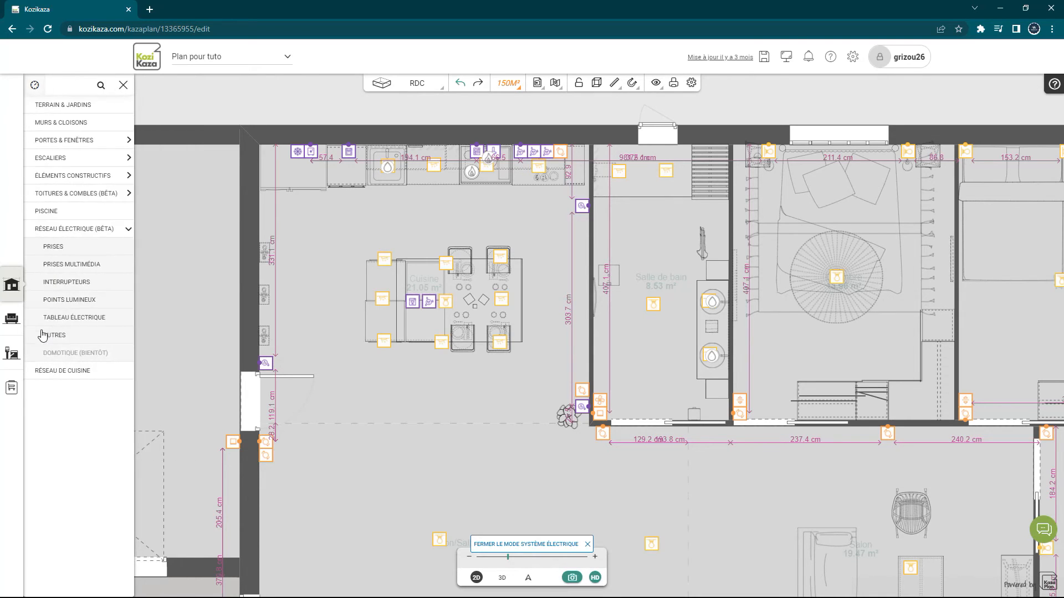
click(59, 321)
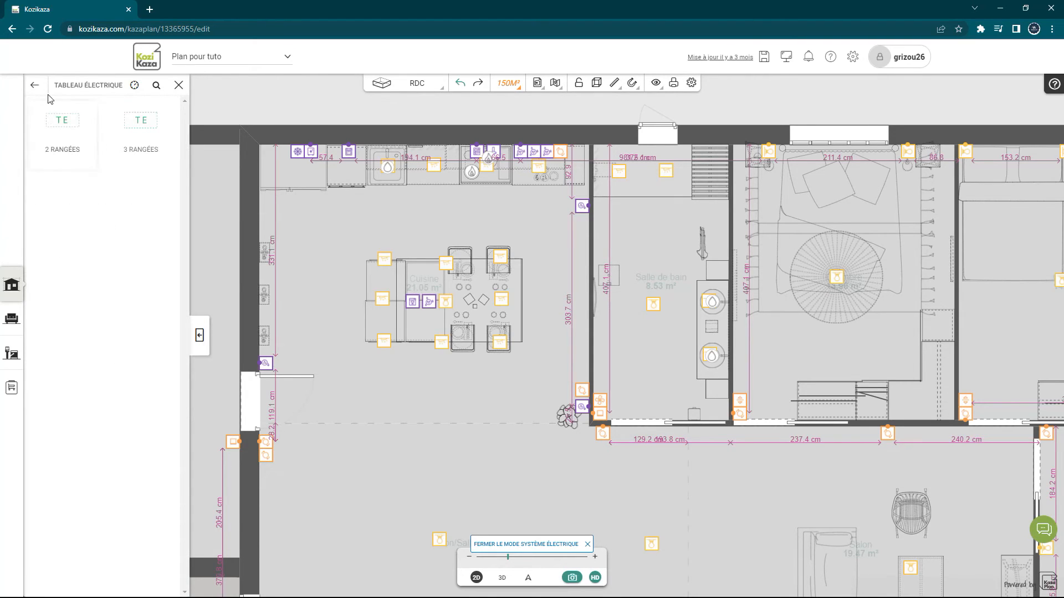
click(35, 86)
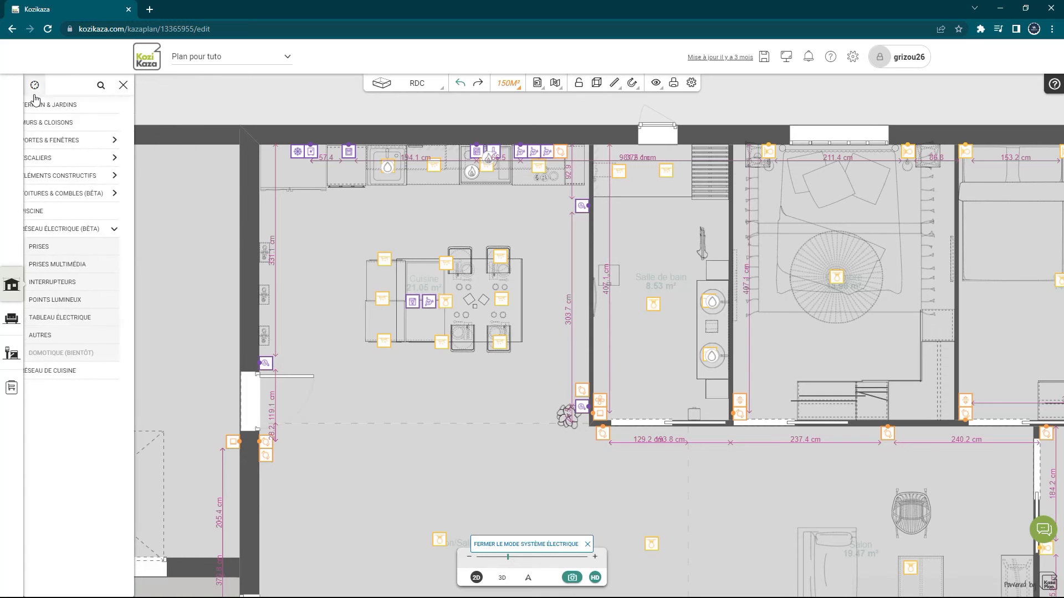
click(58, 336)
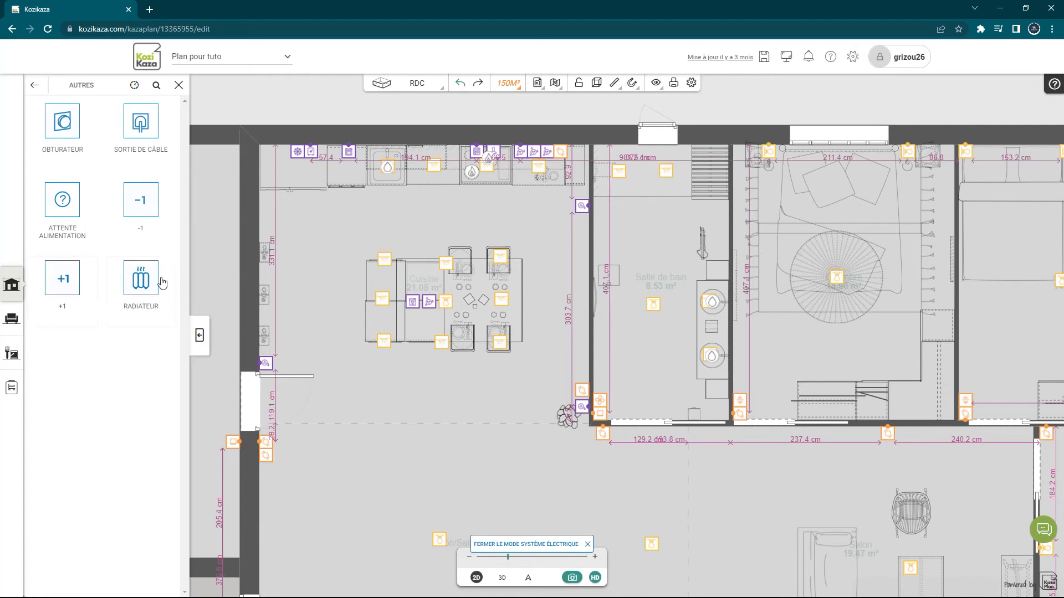
click(35, 87)
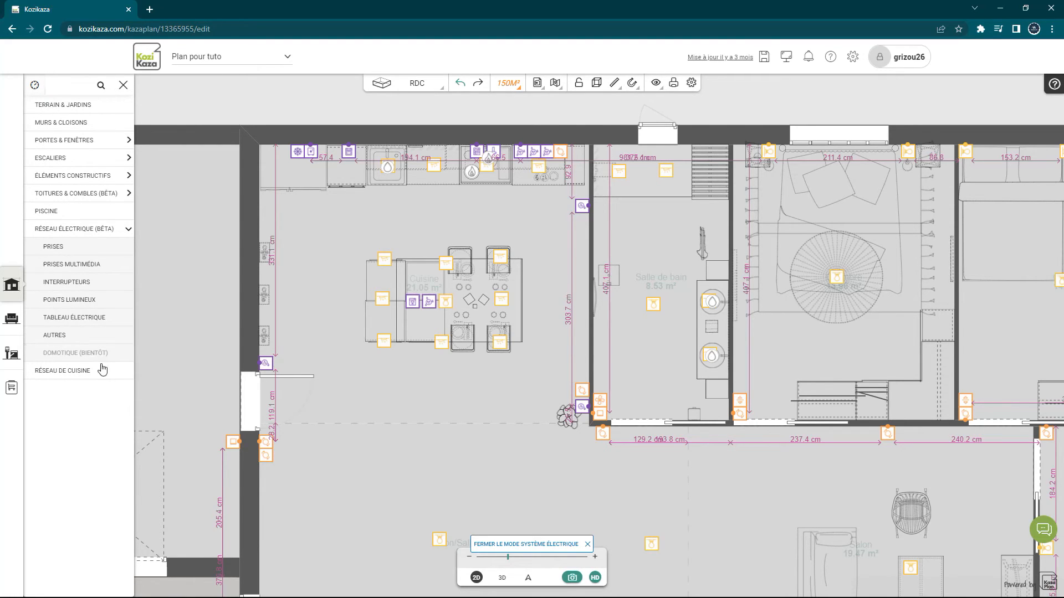
Link the Variateur beside the kitchen's entrance door to the lower and middle spots at the left end of the island
click(266, 447)
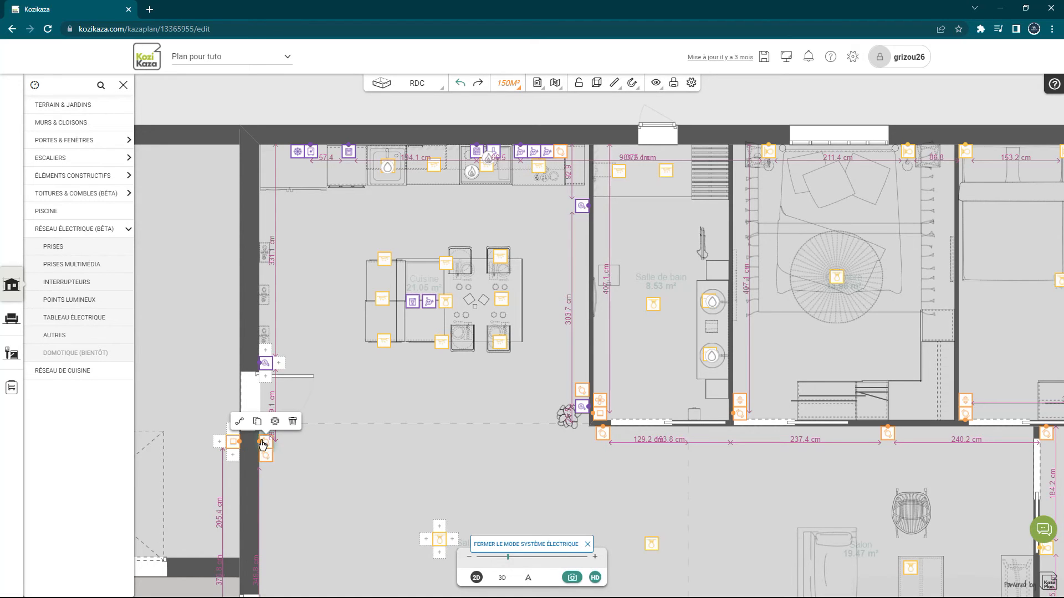
click(239, 425)
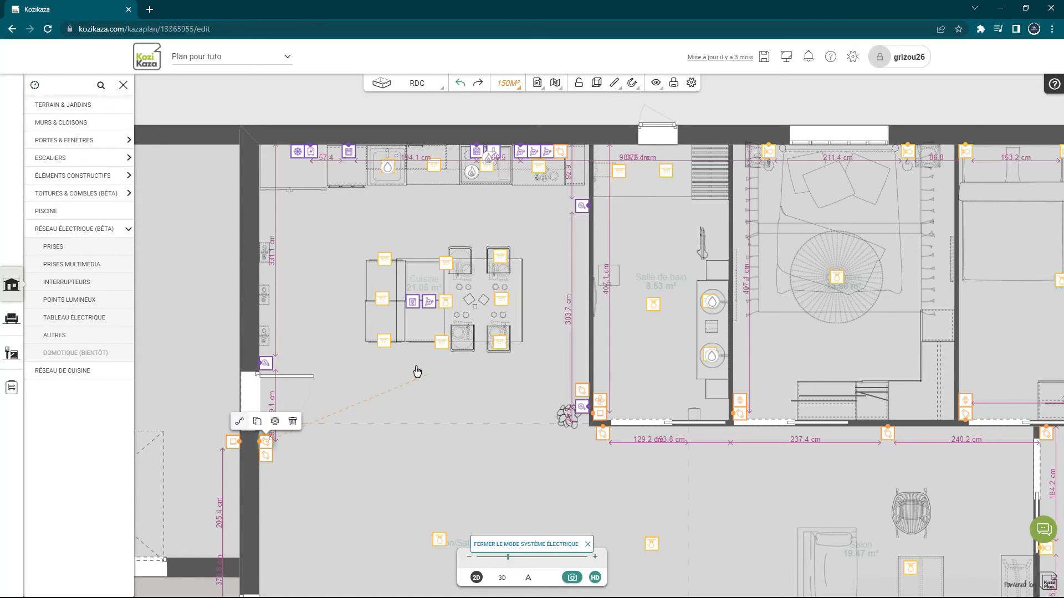
click(385, 344)
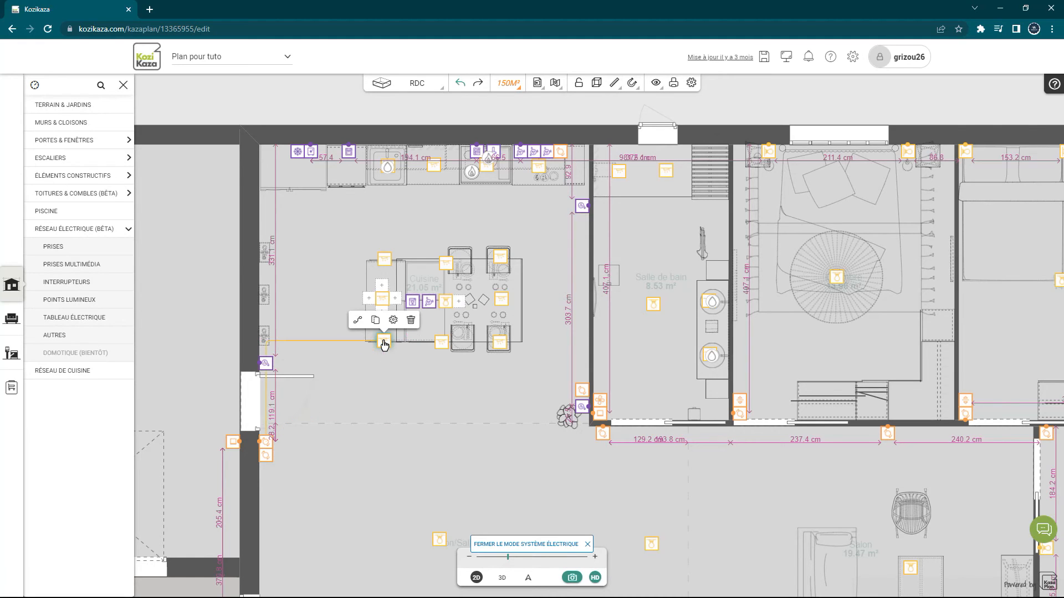
click(266, 449)
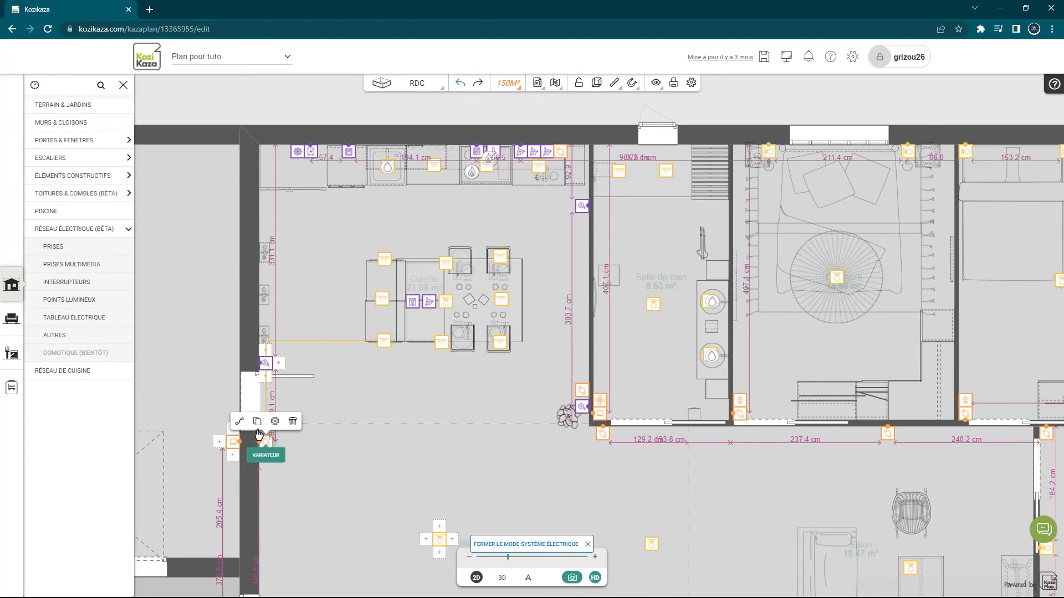
click(239, 421)
click(382, 302)
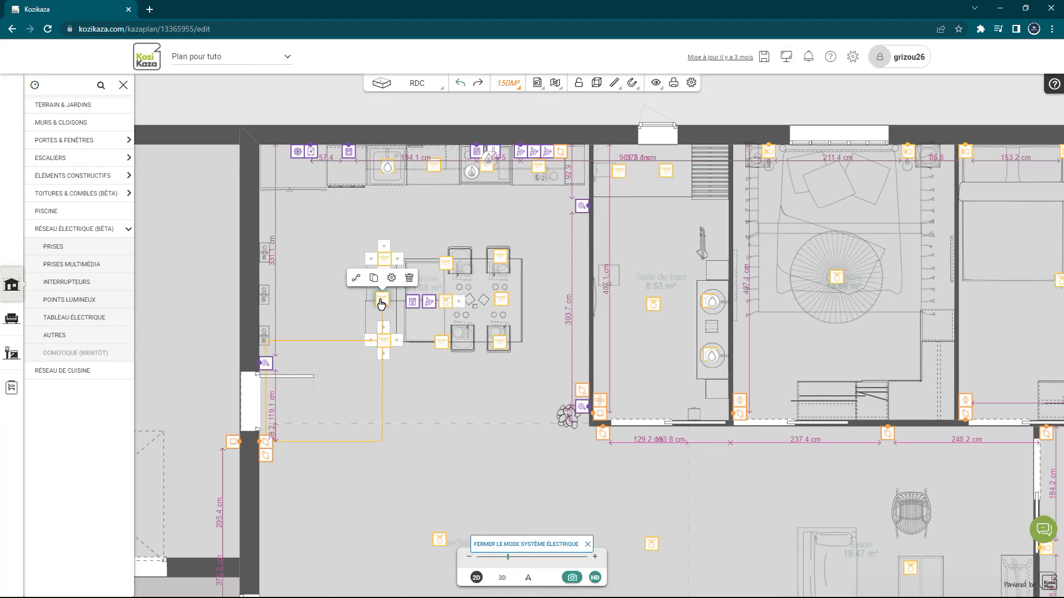
Link the same Variateur to the centre and right spots of the kitchen island's lower row
click(266, 443)
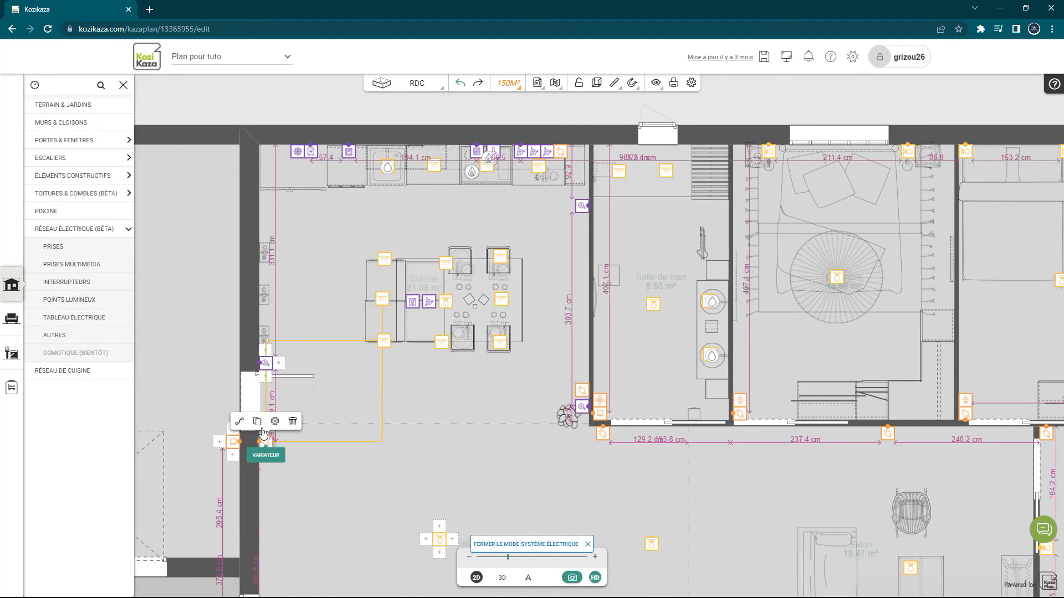
click(240, 421)
click(440, 344)
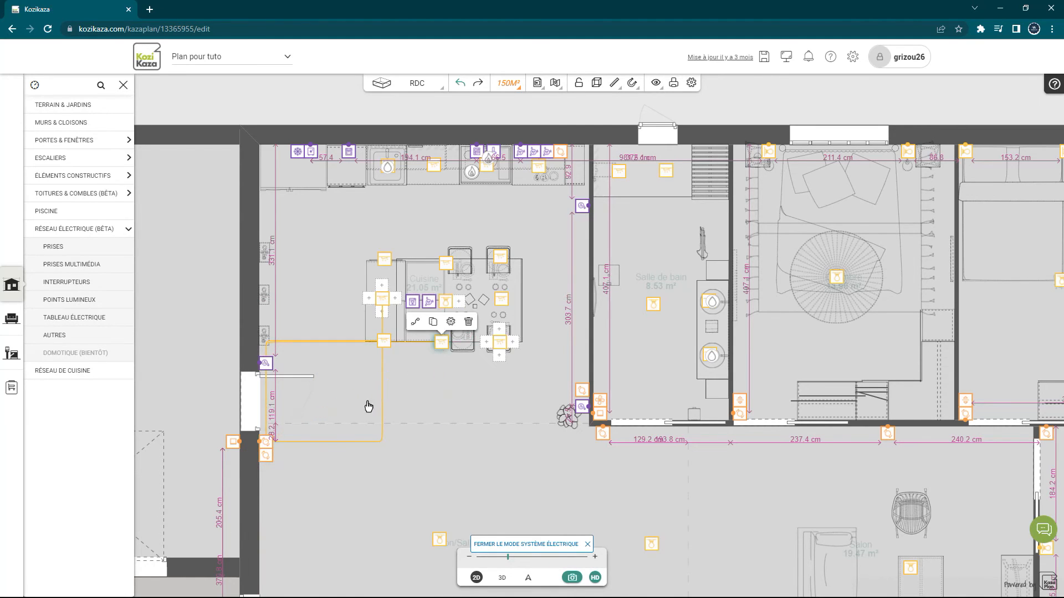
click(267, 444)
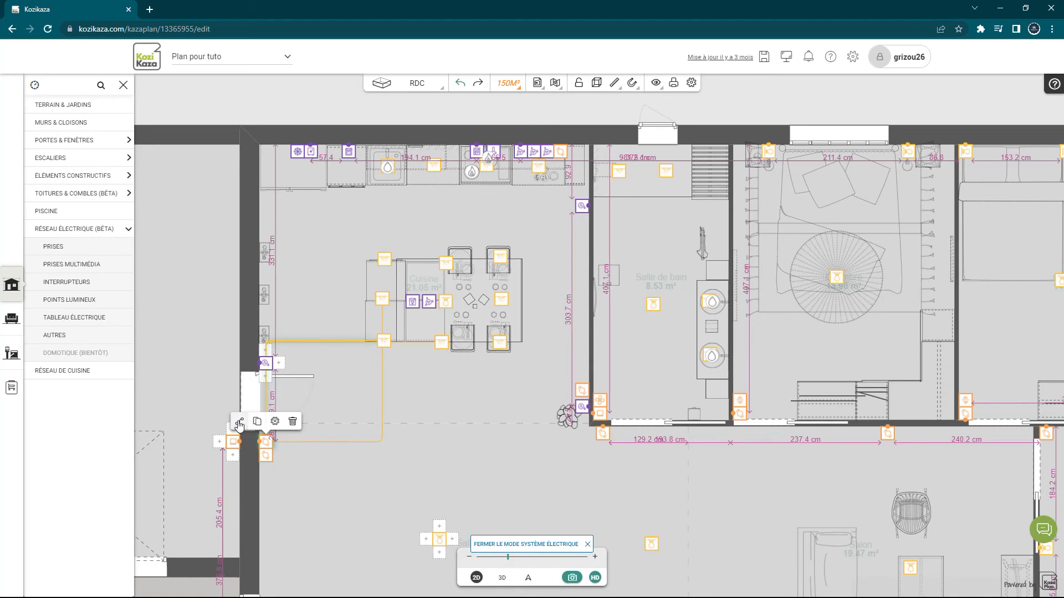
click(239, 422)
click(499, 342)
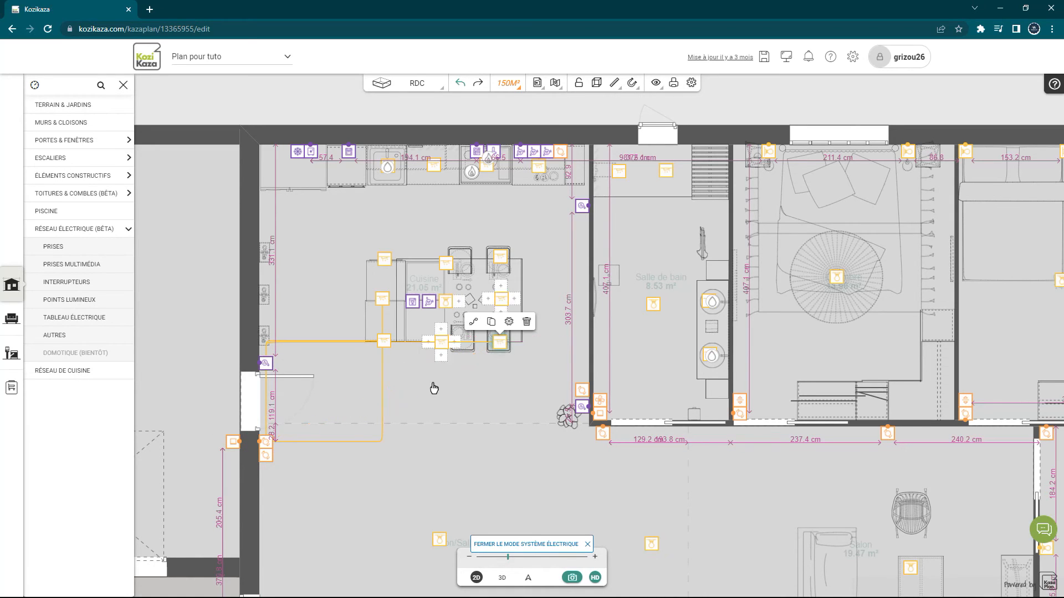
Link the Variateur again to the island's middle left spot and also to its upper left spot
click(267, 443)
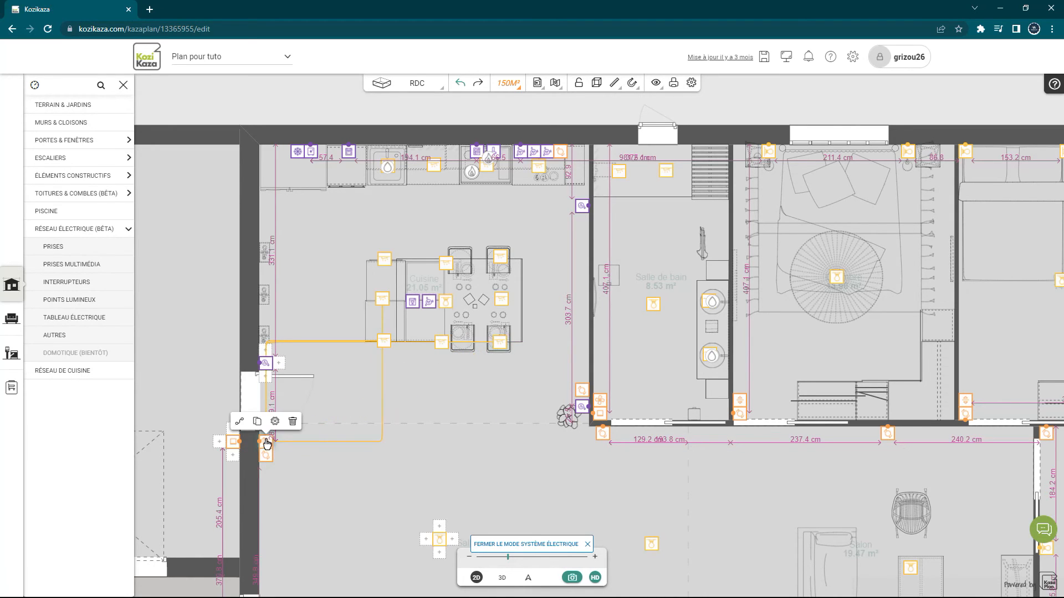
click(239, 423)
click(383, 299)
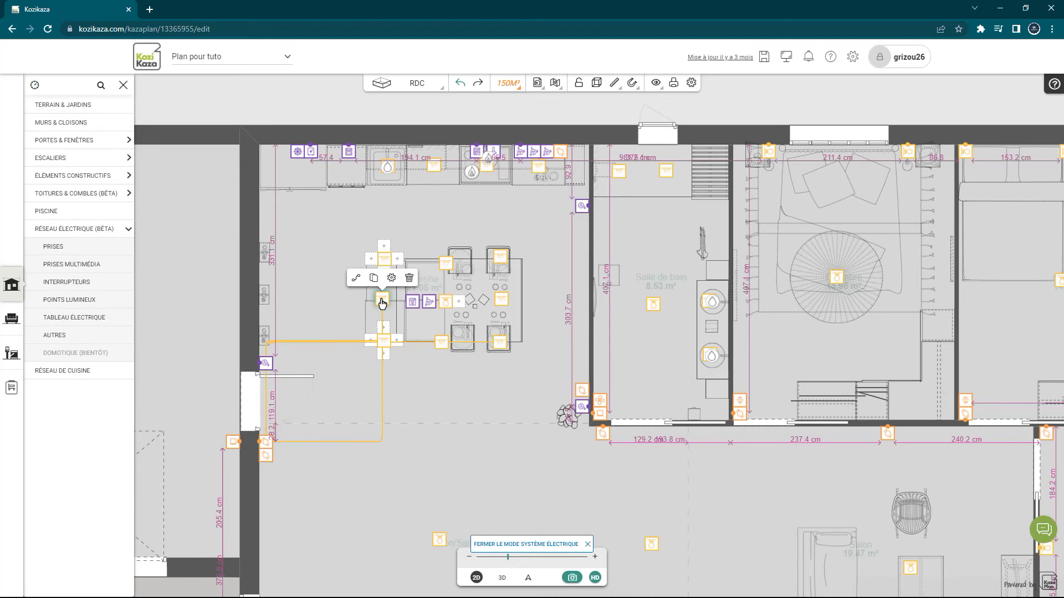
click(265, 440)
click(239, 423)
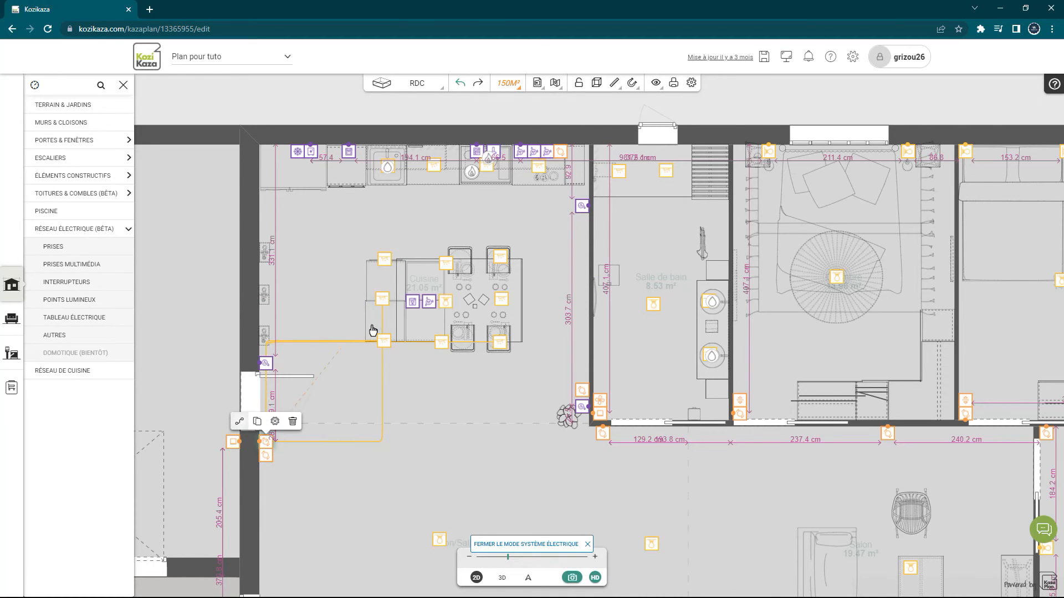
click(384, 259)
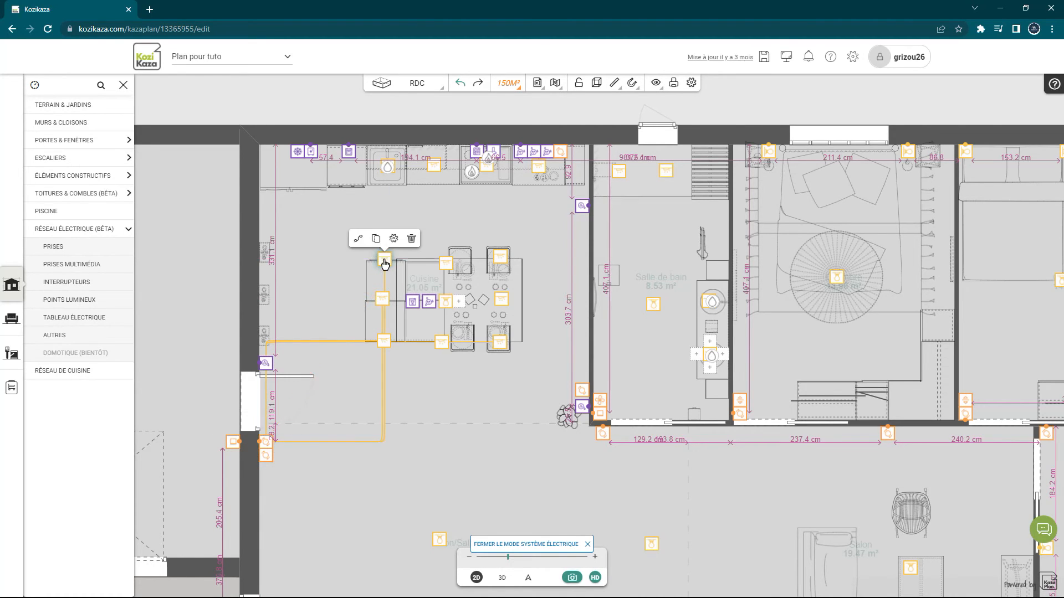
Link the Variateur to the centre and right spots of the kitchen island's middle row
click(266, 448)
click(241, 423)
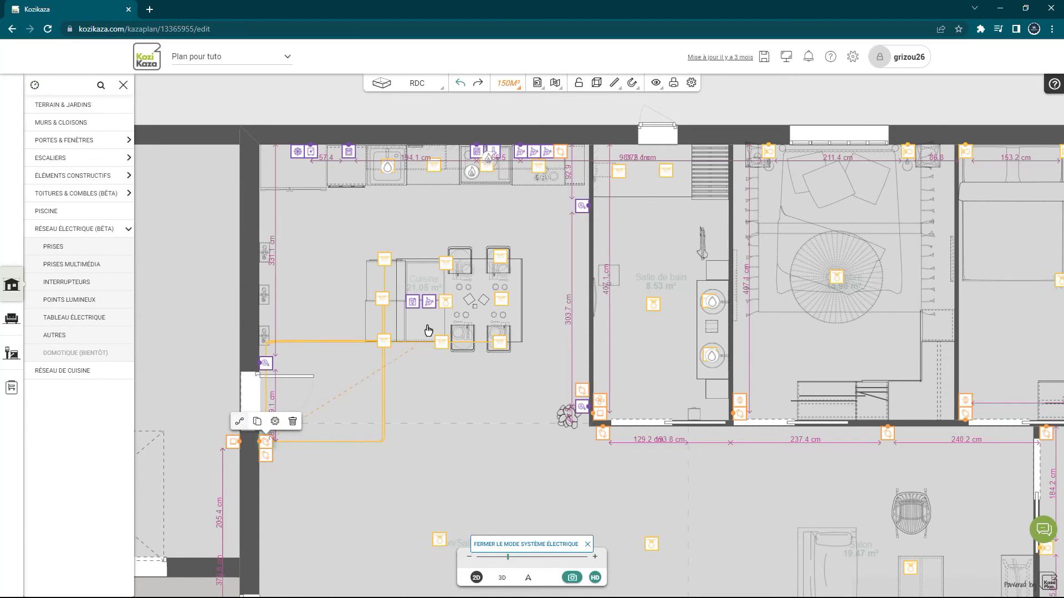
click(446, 302)
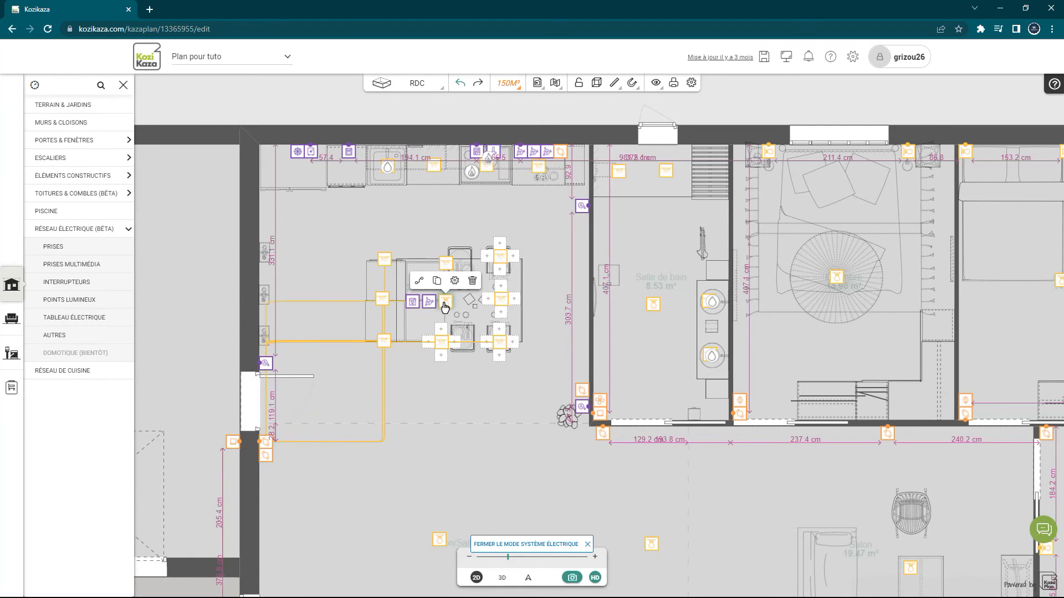
click(266, 445)
click(239, 421)
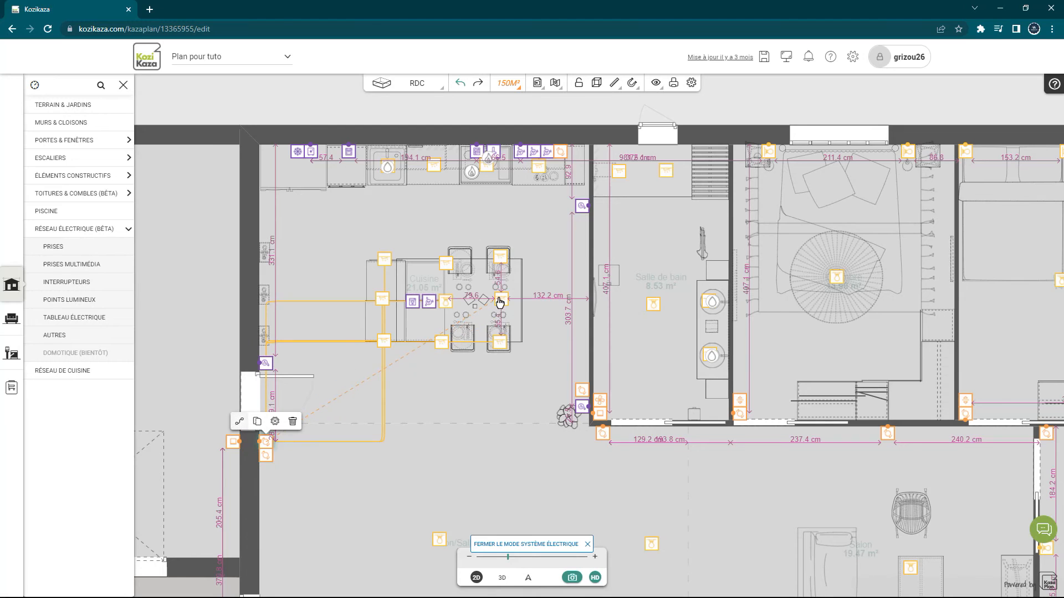
click(500, 302)
Link the Variateur to the right and centre spots of the kitchen island's upper row
click(266, 445)
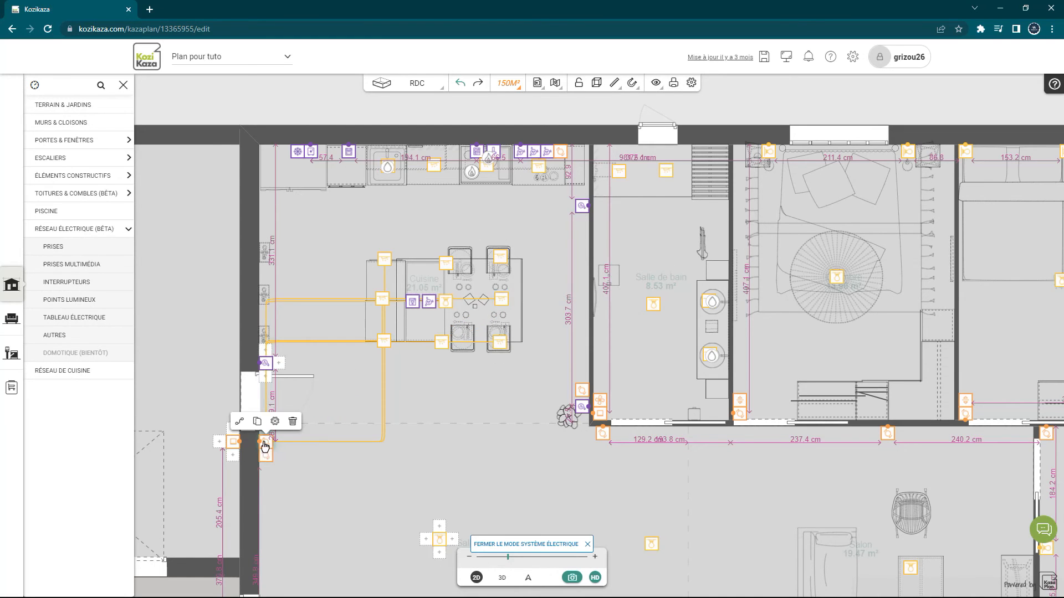
click(238, 422)
click(501, 258)
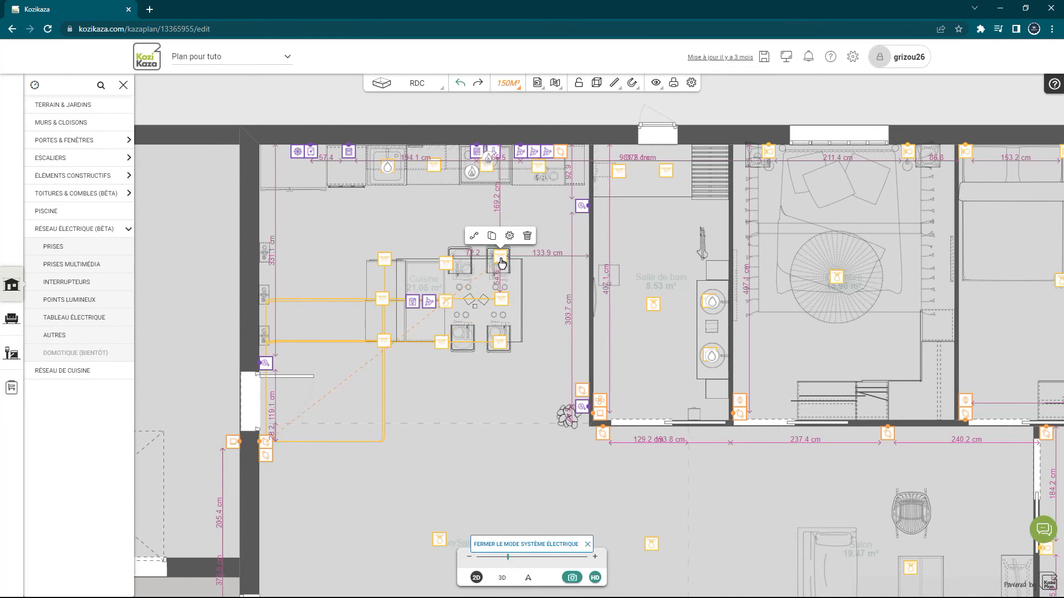
click(265, 446)
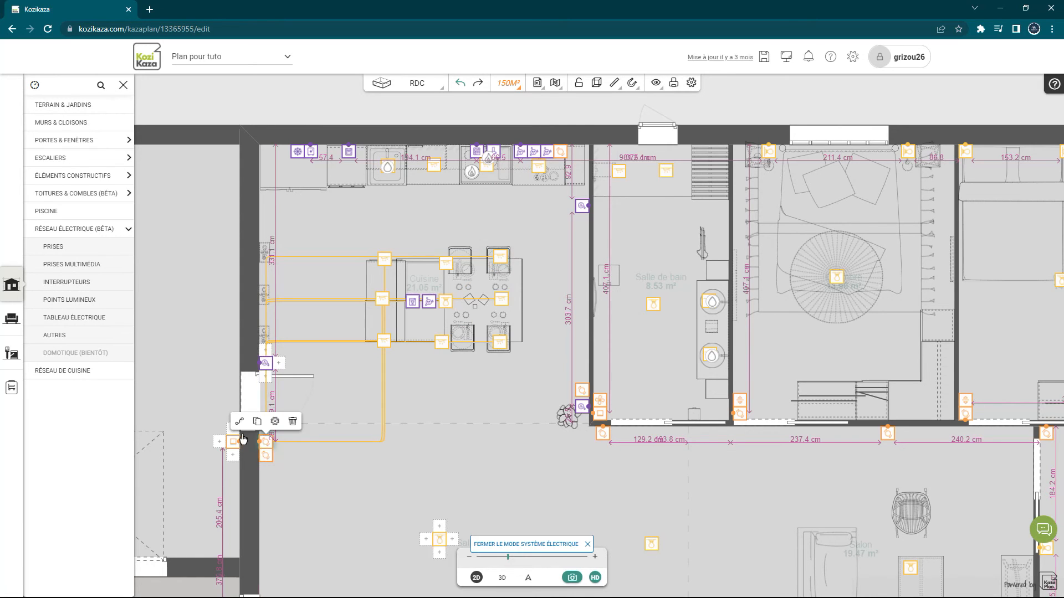
click(446, 265)
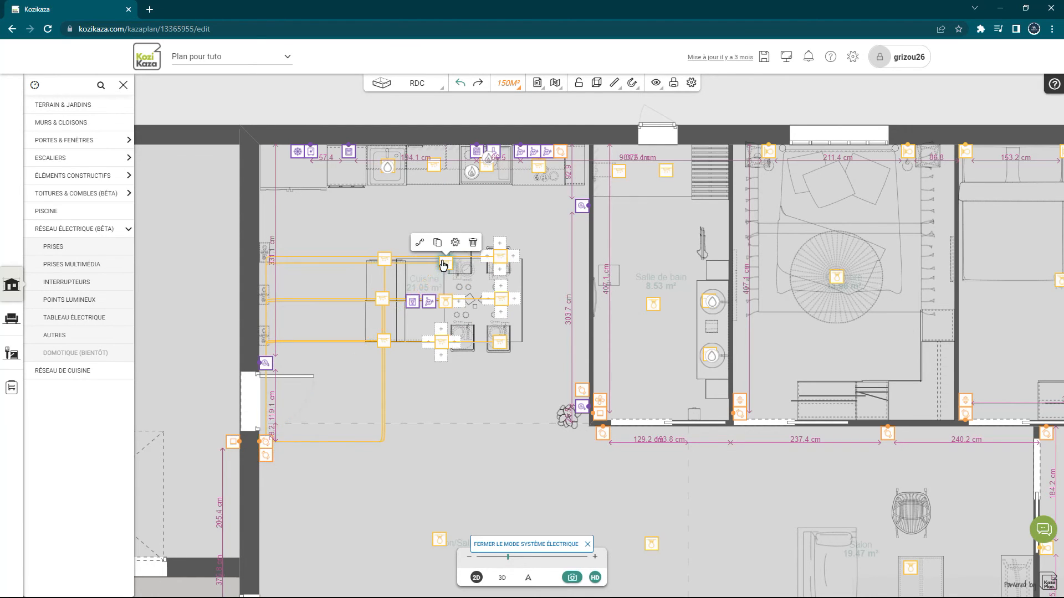
Link the switch at the right end of the kitchen worktop to the nearest spot, and that spot to the one above the hob
drag(448, 389, 447, 439)
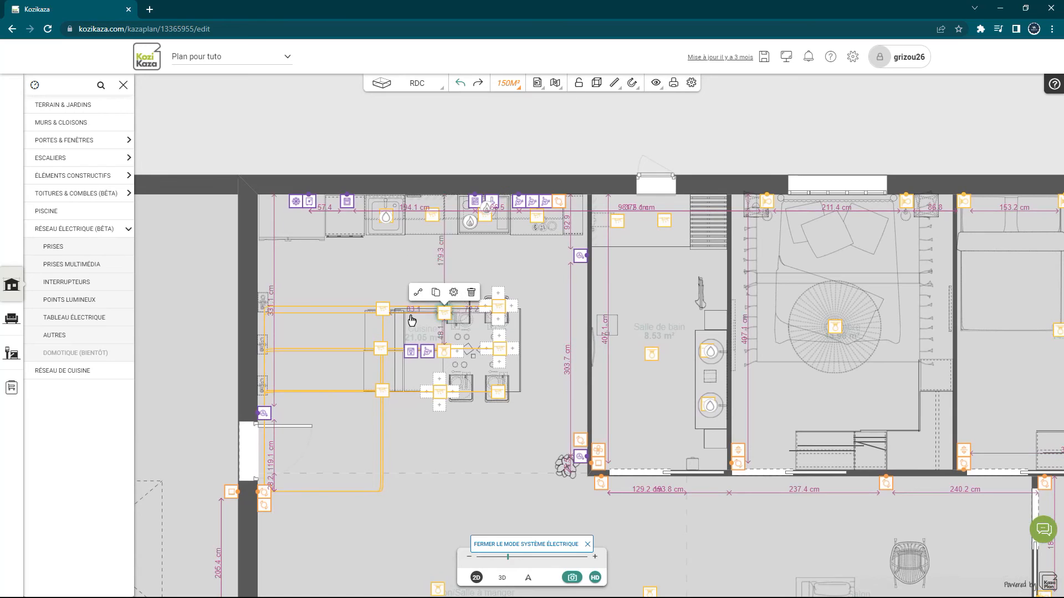
click(469, 155)
click(555, 200)
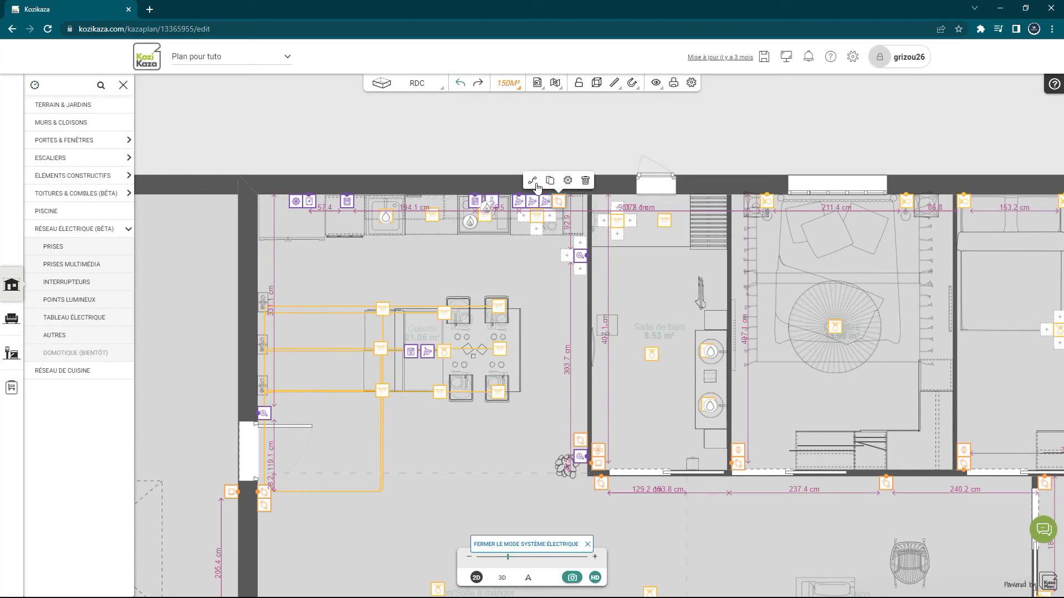
click(539, 220)
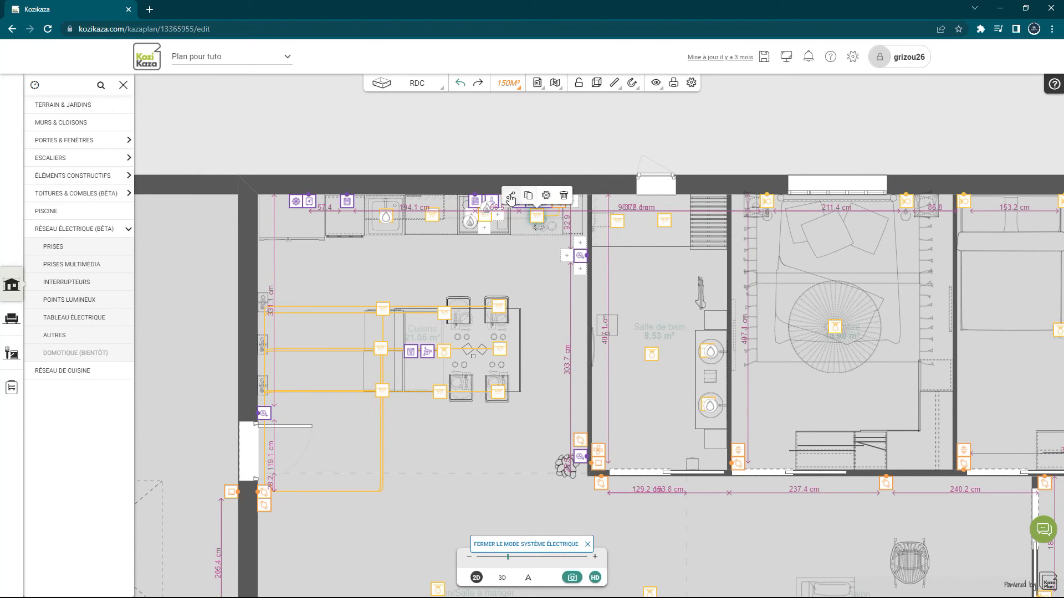
click(485, 216)
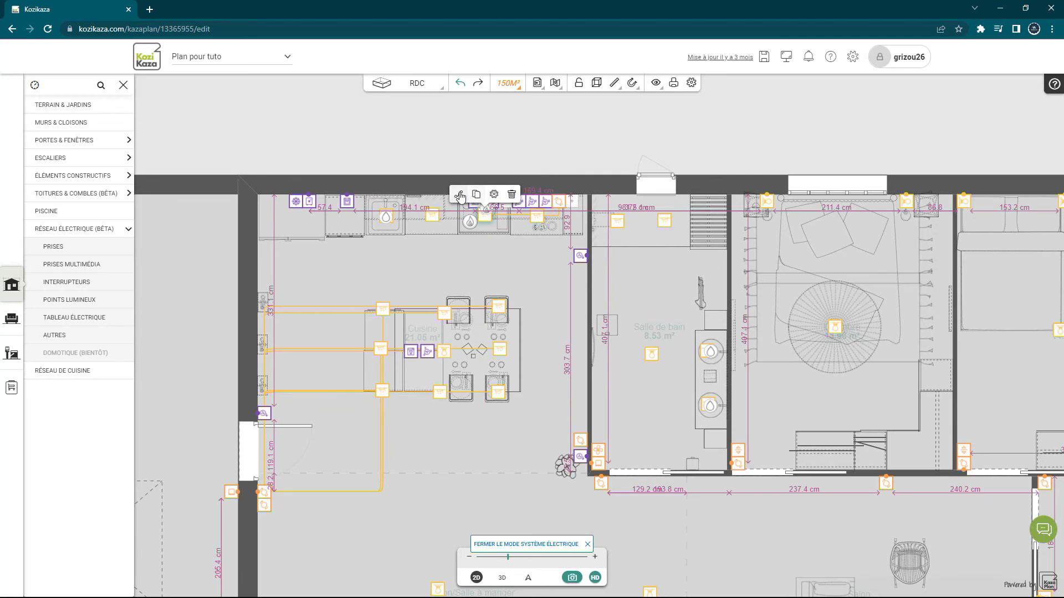
click(559, 204)
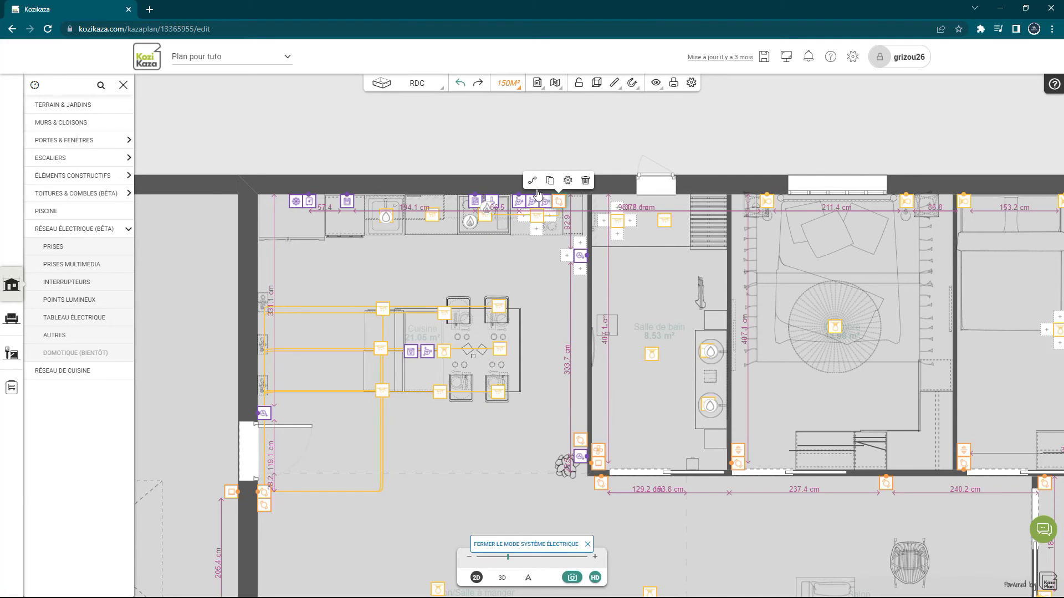
click(432, 216)
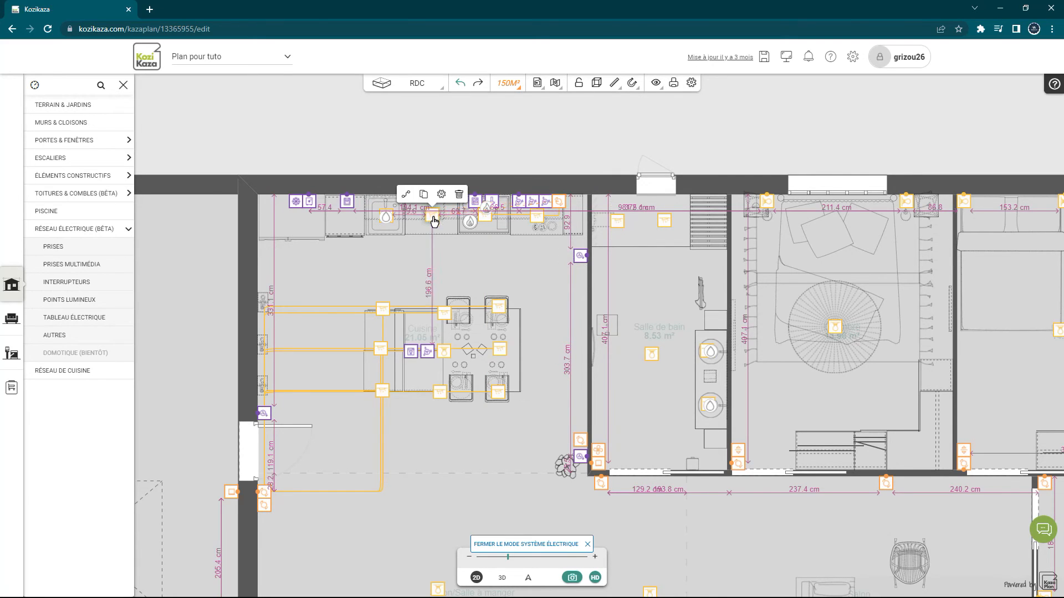
click(496, 153)
click(557, 205)
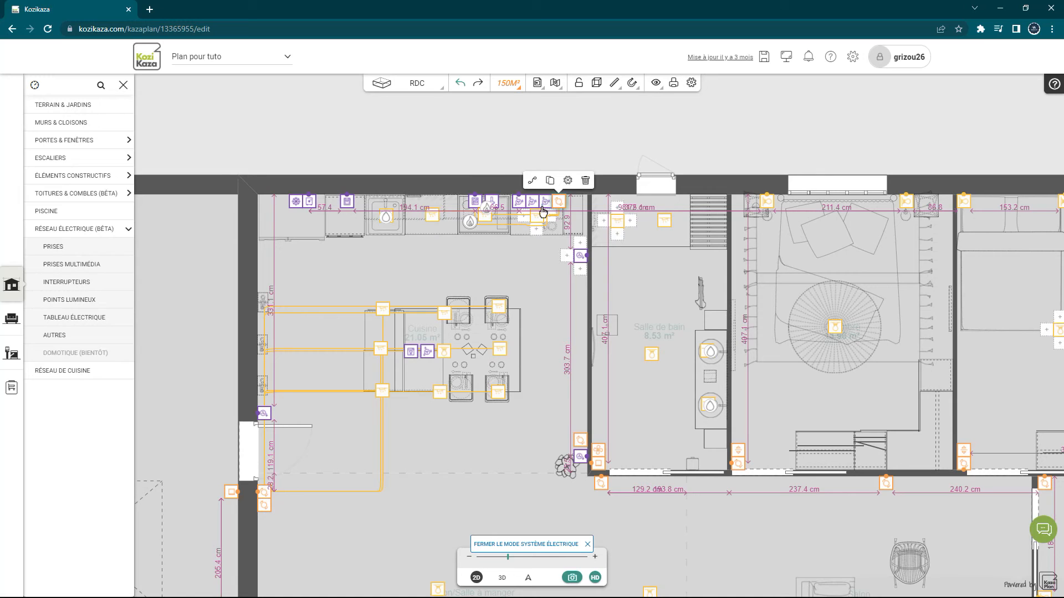
click(532, 181)
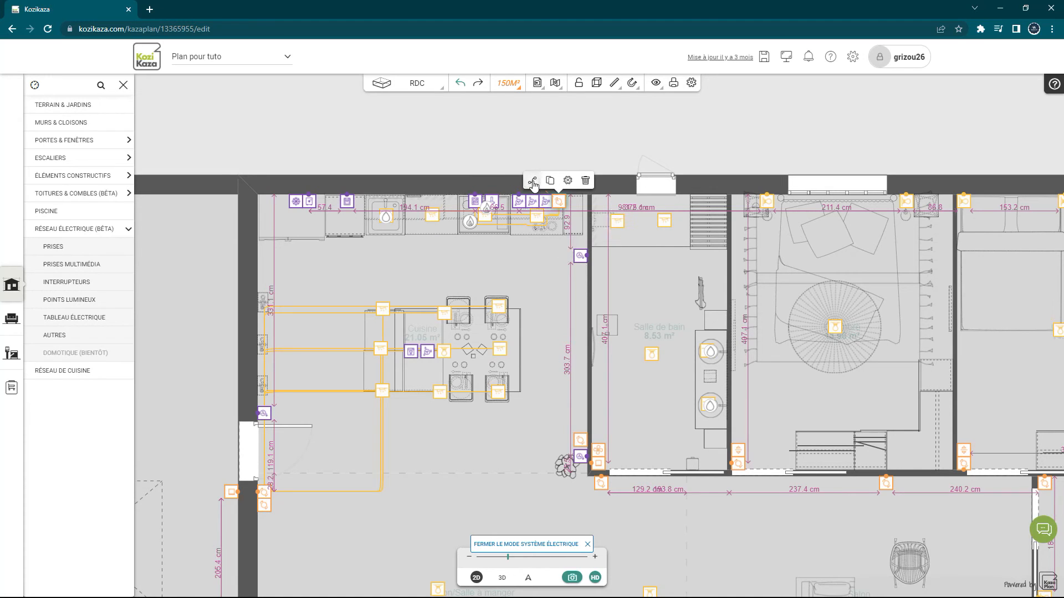
click(393, 218)
click(498, 226)
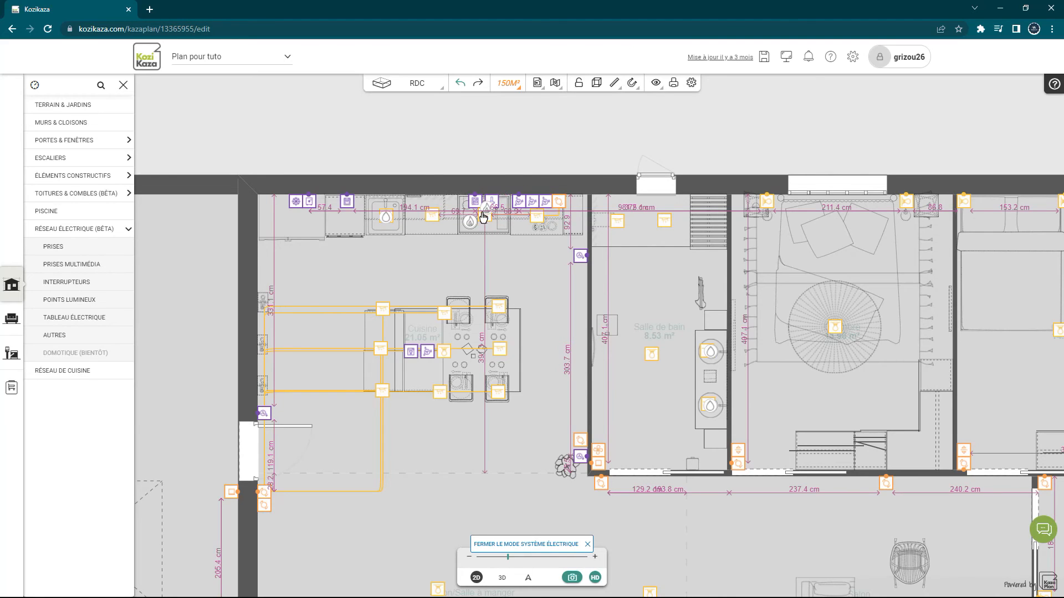
Link the spot above the hob to the neighbouring worktop spot beside the sink
click(486, 221)
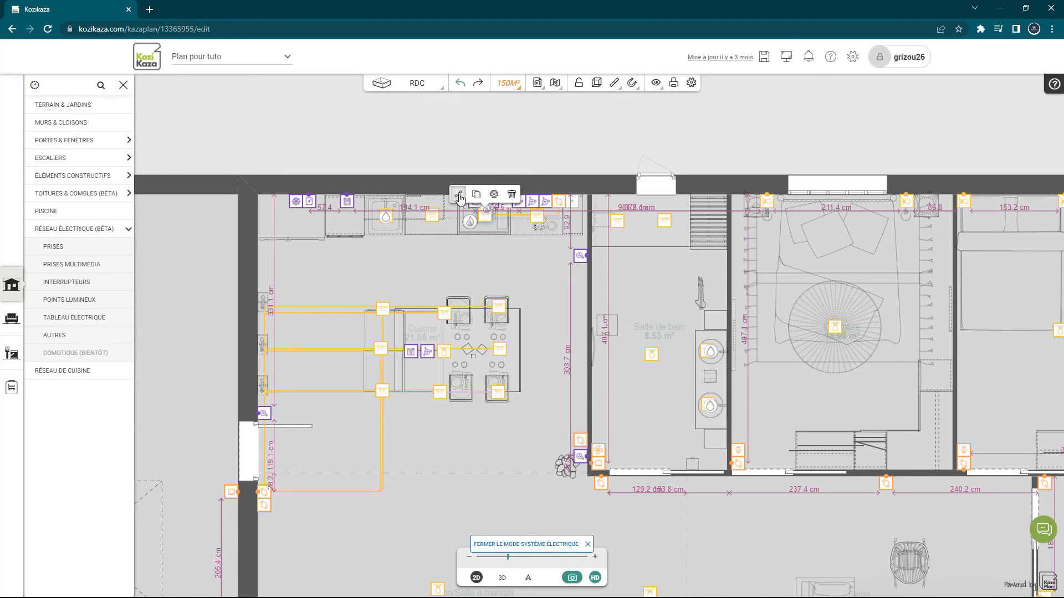
click(431, 221)
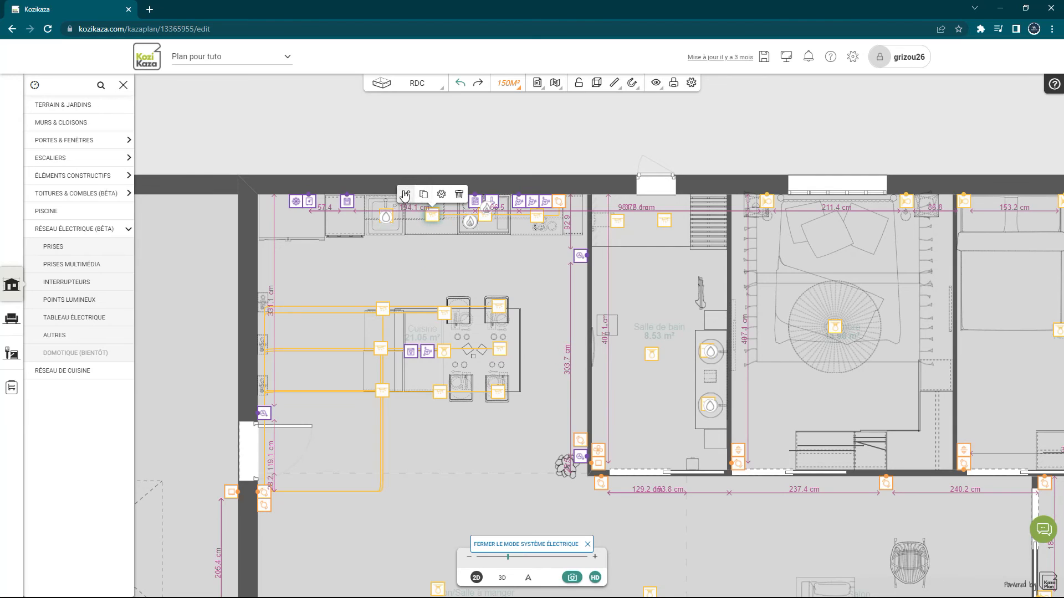
click(387, 218)
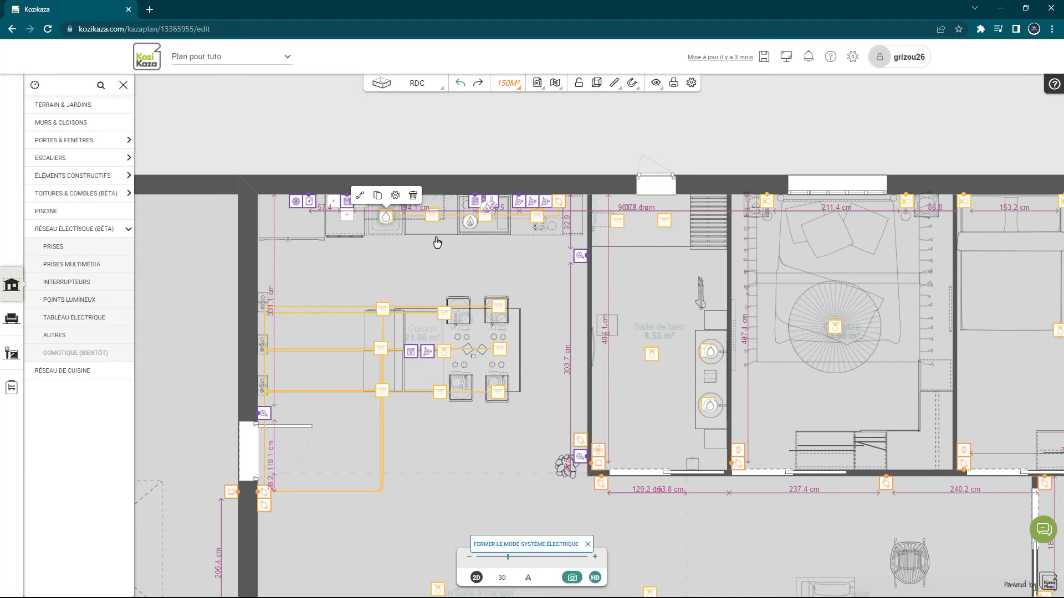
click(449, 155)
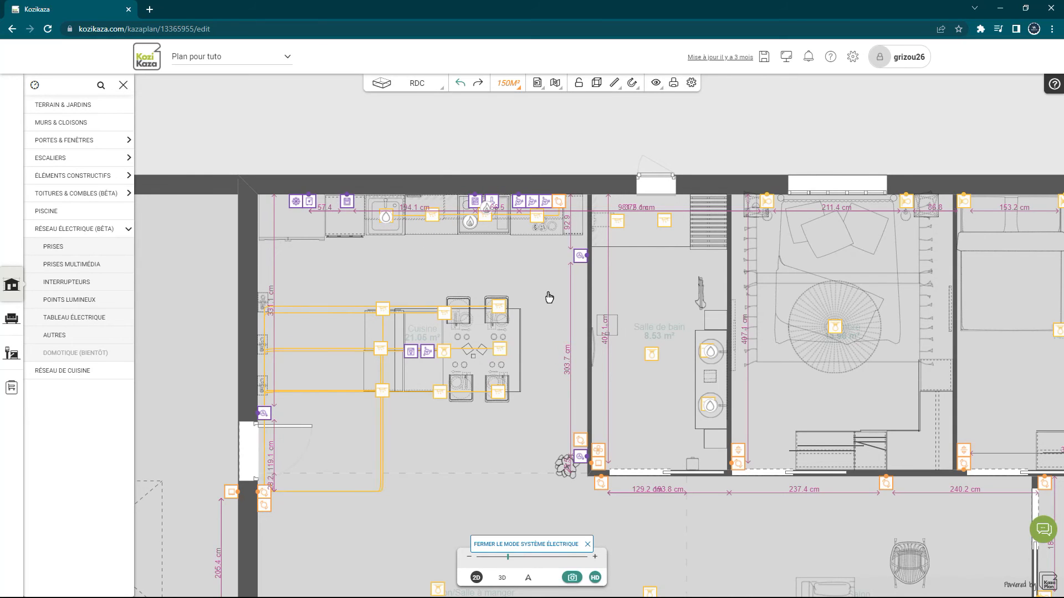
Delete the links running from the switch by the garage door up to the kitchen island's left column of spots
click(383, 428)
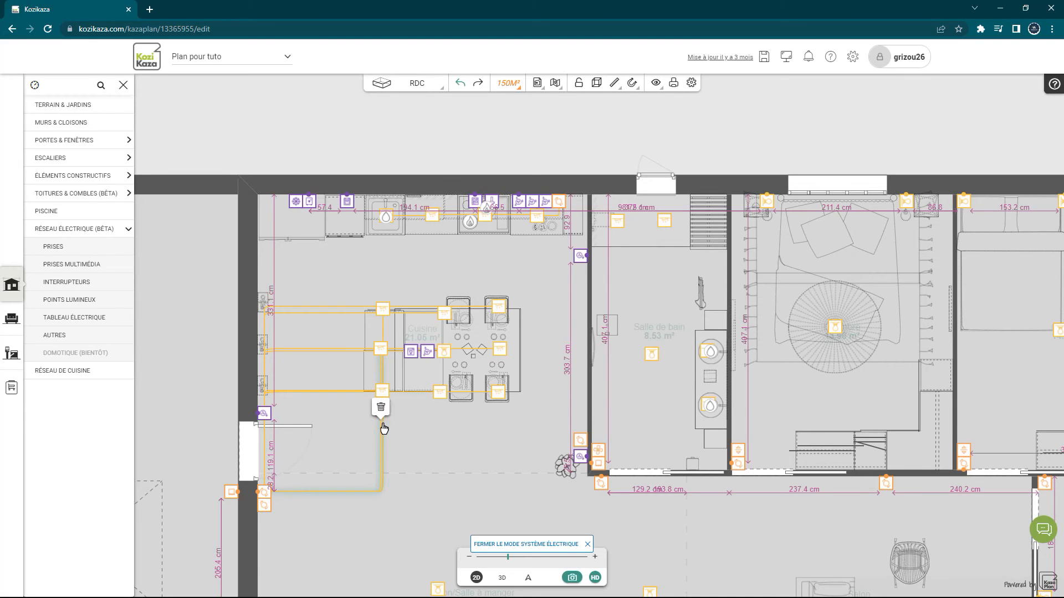
click(382, 412)
click(383, 437)
click(383, 425)
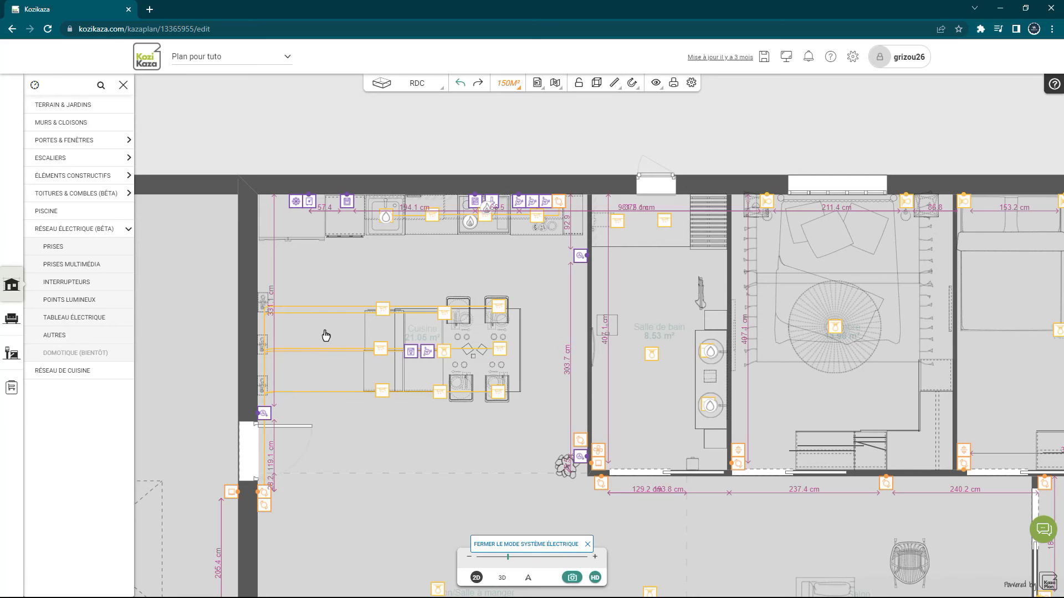
Delete the remaining horizontal links between the wall by the garage door and the island's rows of spots
click(323, 304)
click(323, 289)
click(420, 314)
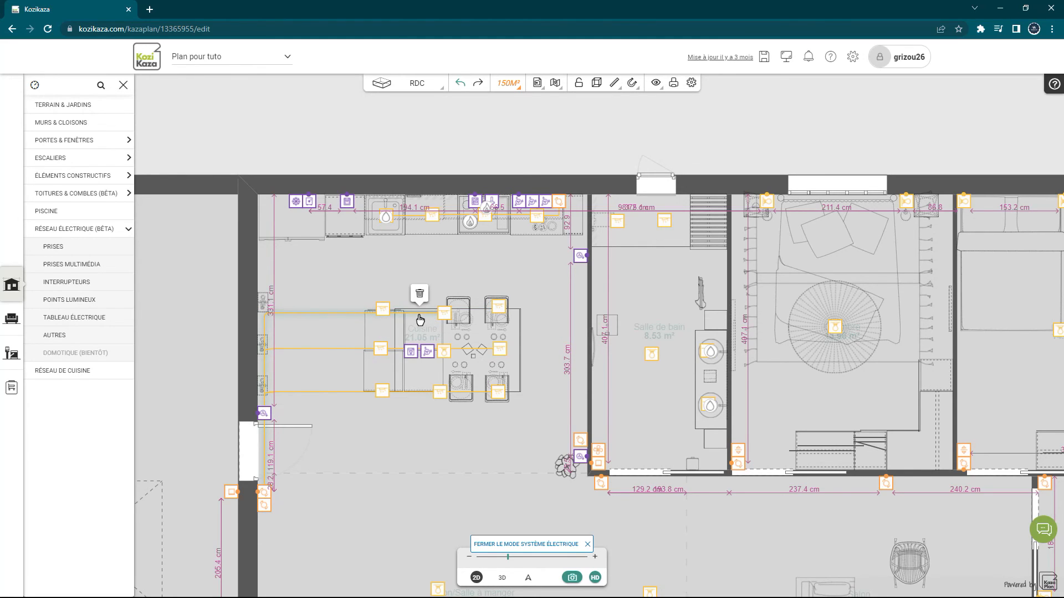
click(420, 293)
click(396, 351)
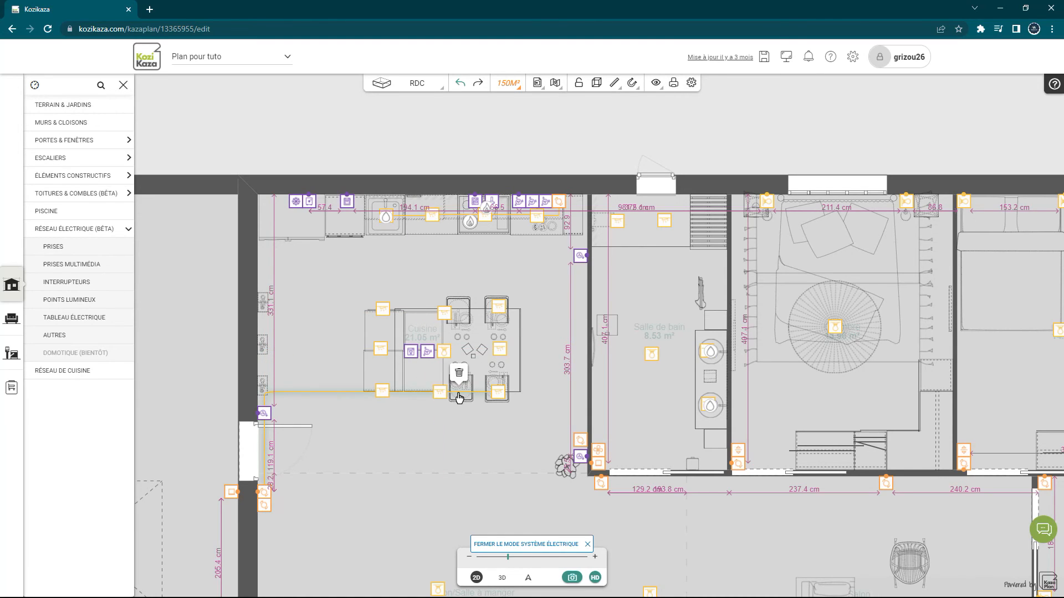
Link the upper switch by the garage door to the island's lower left spot, then chain the lower row through to its right spot
click(272, 499)
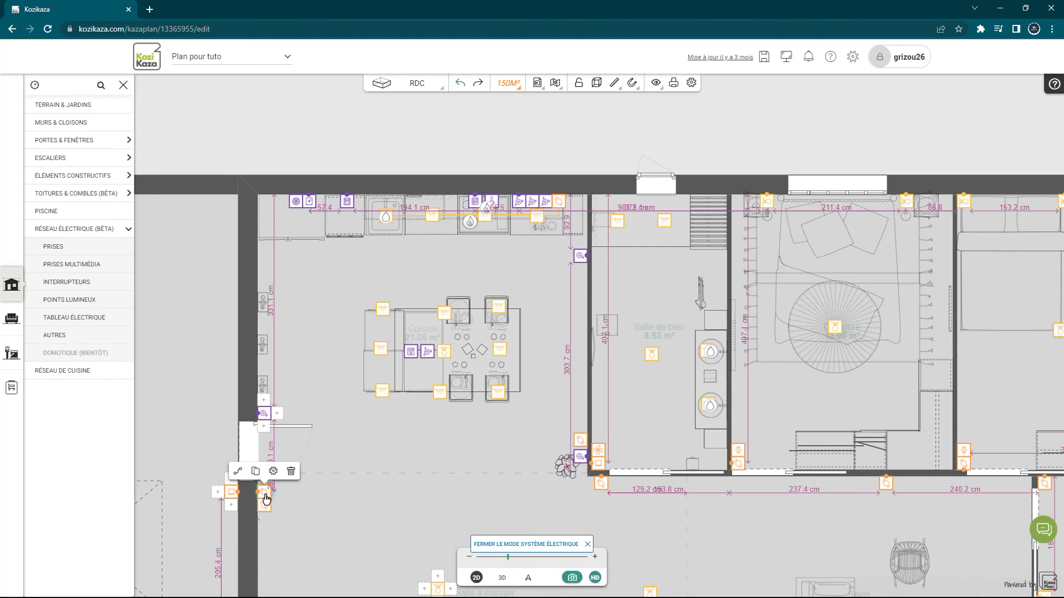
click(238, 471)
click(381, 392)
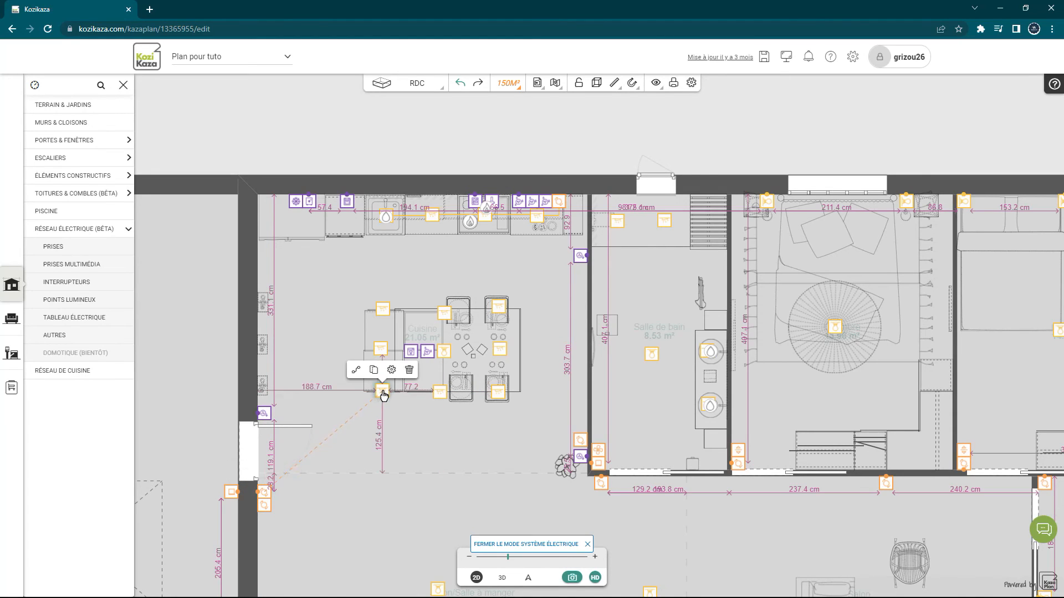
click(440, 392)
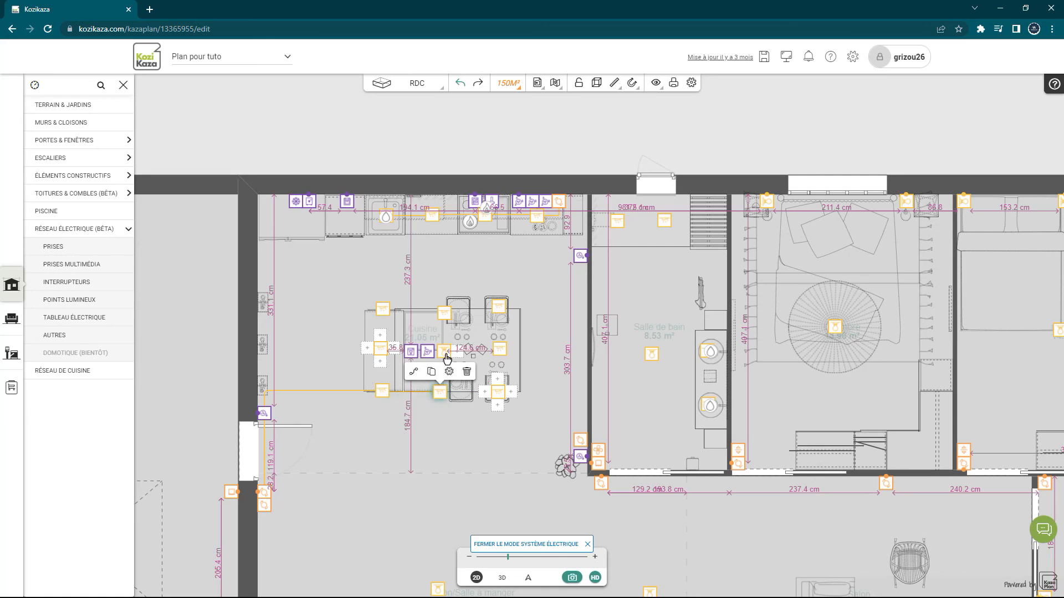
click(499, 391)
Chain the island's spots from lower right up the right side, along the upper row, down to middle left and into the middle centre spot
click(496, 353)
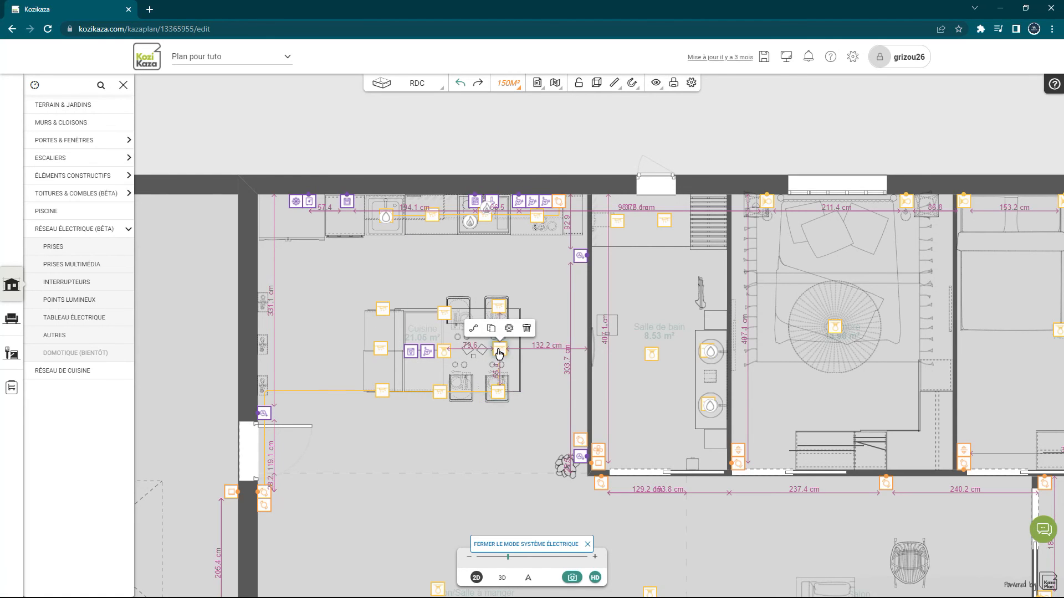
click(497, 310)
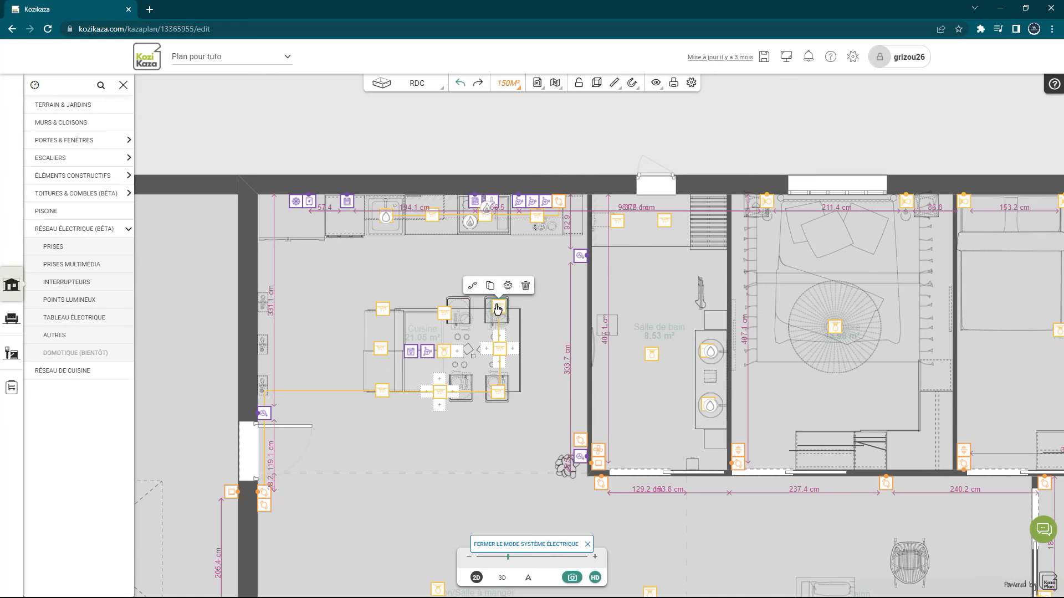
click(443, 314)
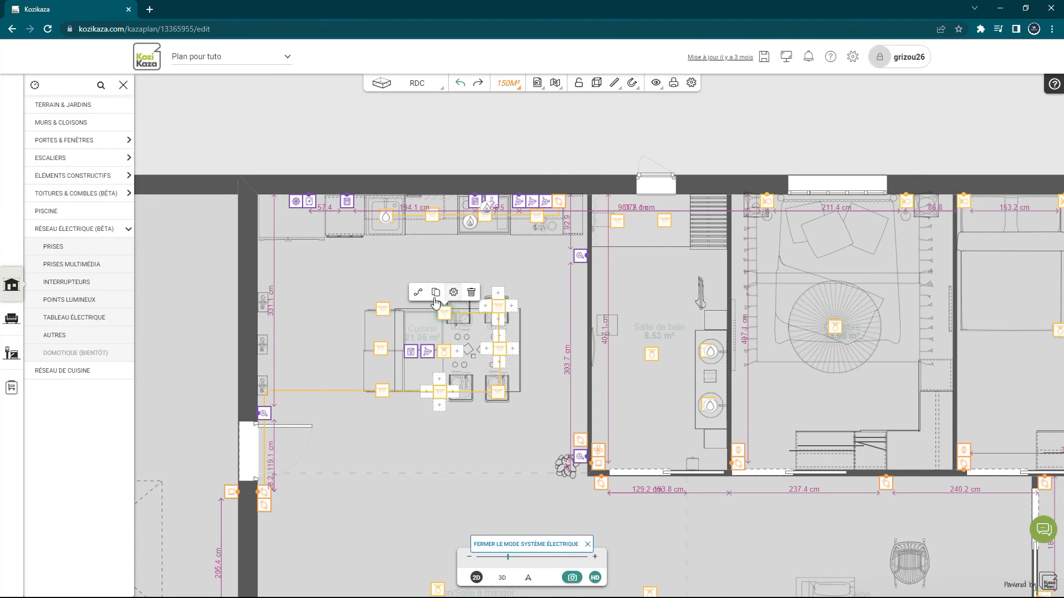
click(383, 308)
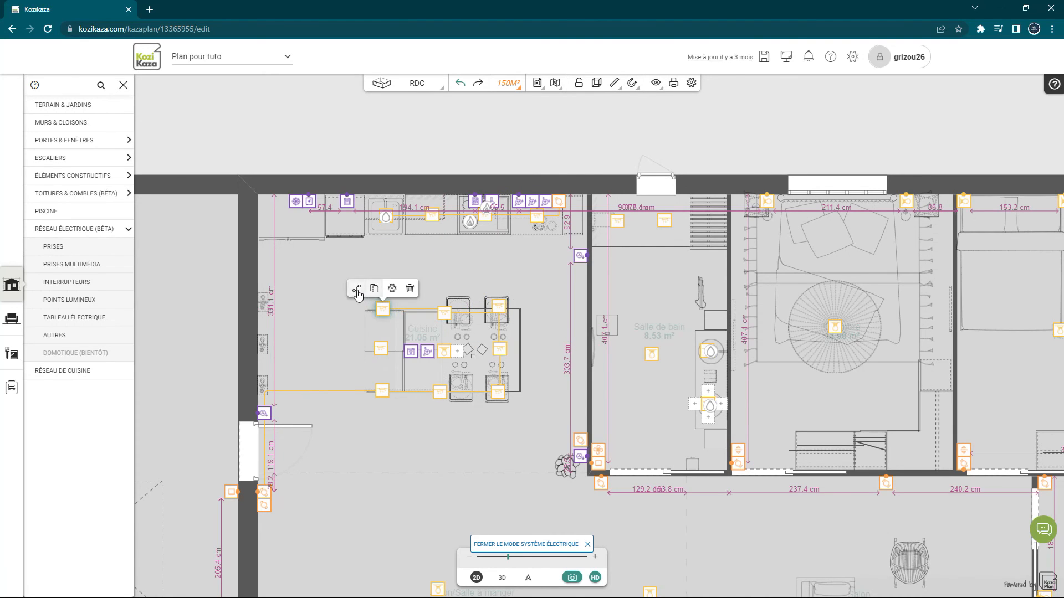
click(381, 347)
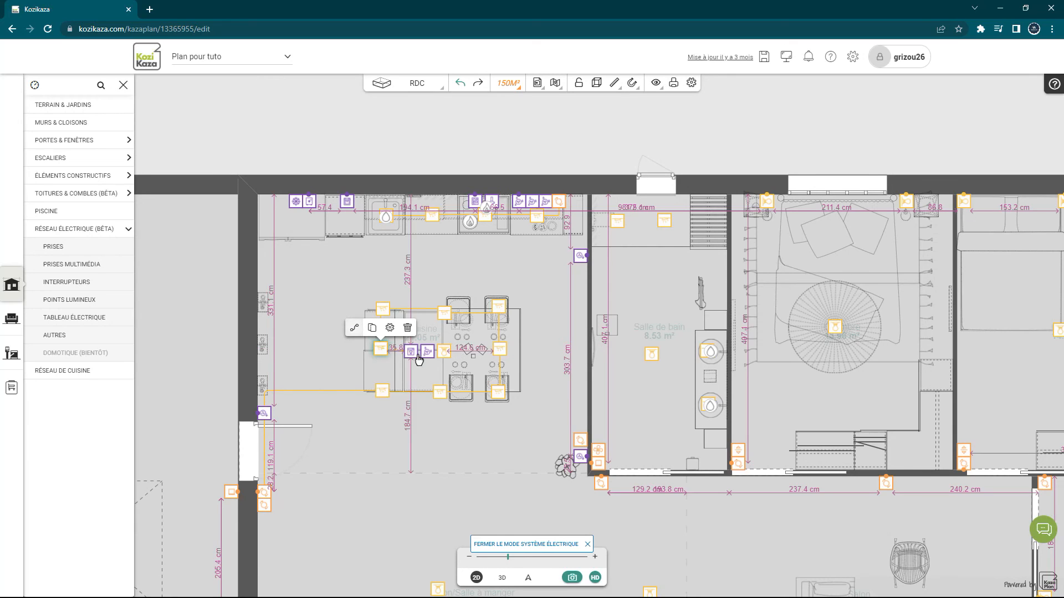
click(441, 355)
click(524, 449)
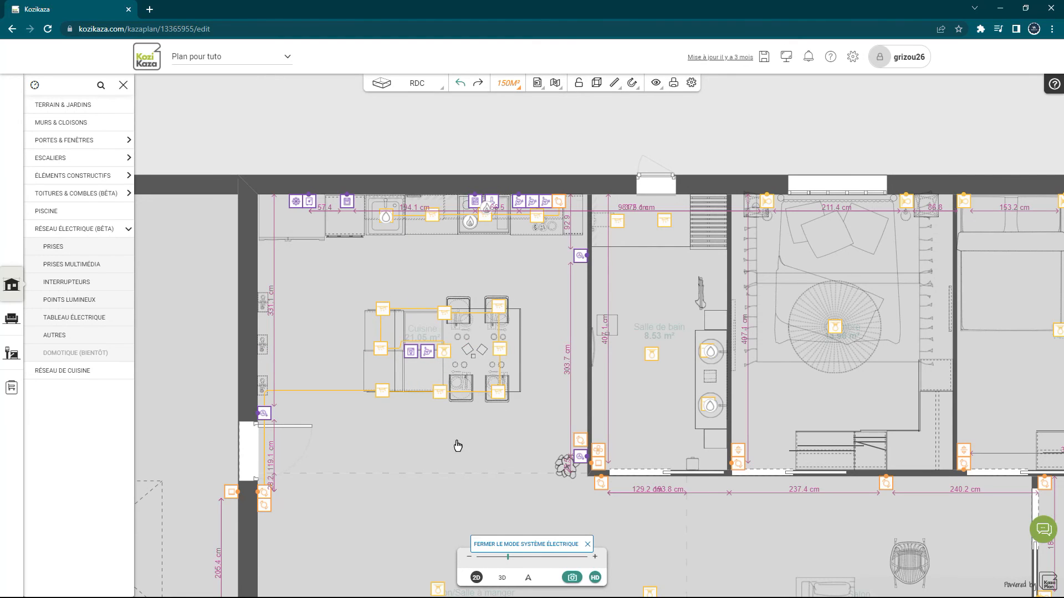
Link the kitchen switch on the bathroom partition, above the plant, to the island's lower right spot
drag(489, 455, 419, 364)
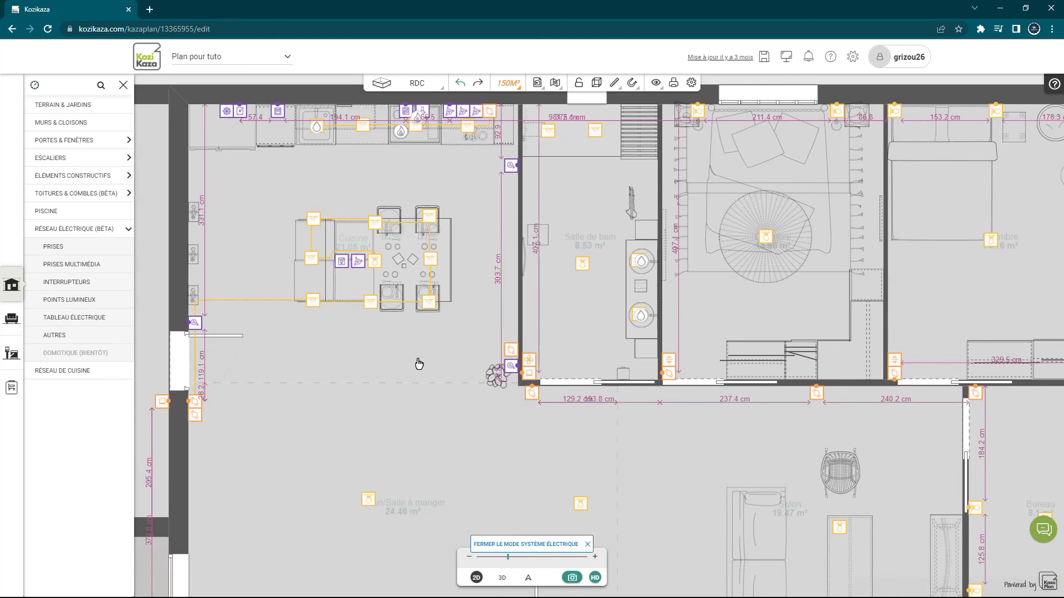
click(511, 349)
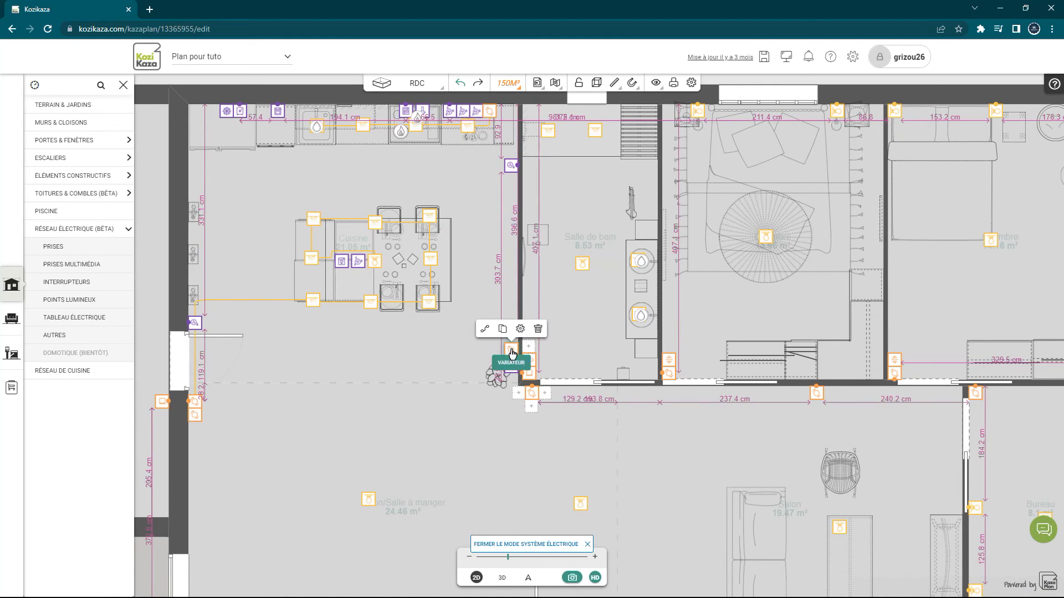
click(484, 329)
click(427, 307)
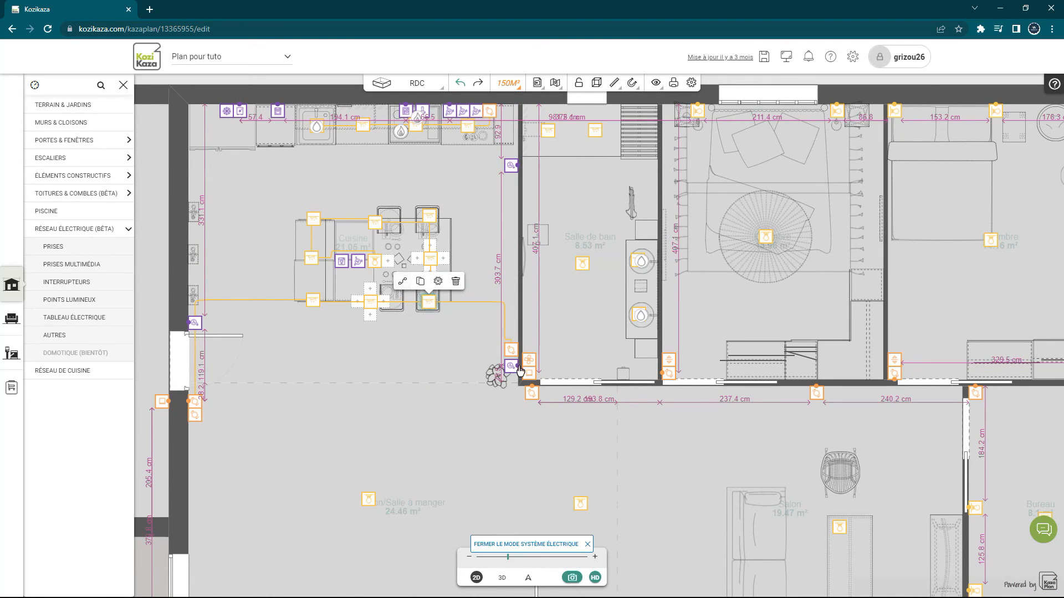
click(403, 286)
click(430, 258)
click(429, 217)
click(375, 222)
click(313, 219)
click(311, 258)
click(374, 261)
click(355, 366)
Link the lower switch beside the bathroom door to the bathroom's central ceiling light
click(531, 378)
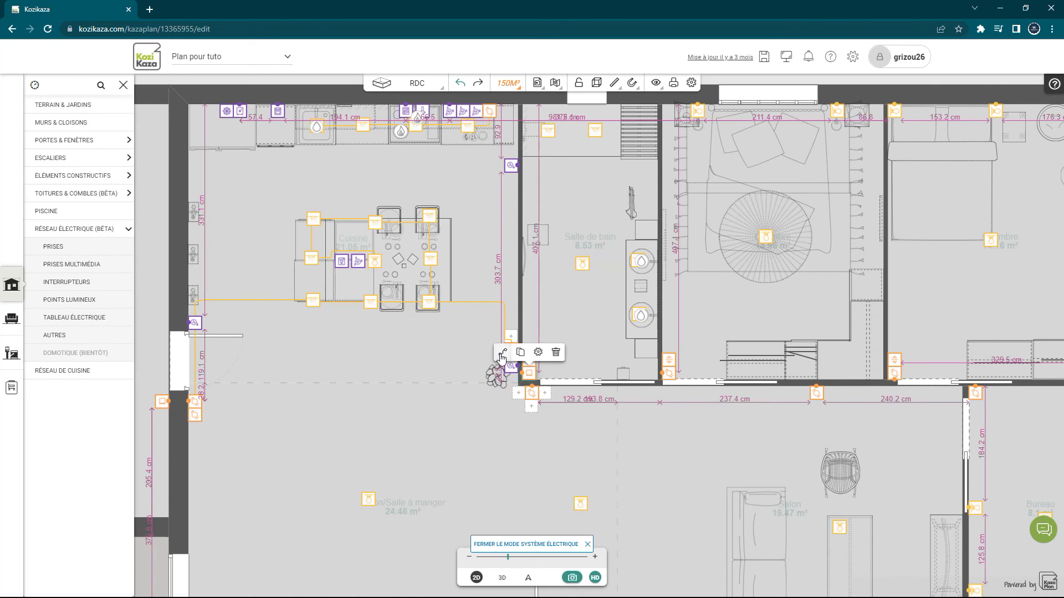
click(504, 355)
click(582, 263)
Add a Variateur to the bathroom wall directly above the existing controls beside the door
click(67, 282)
click(143, 279)
click(528, 348)
Link the new bathroom Variateur to the lower washbasin light, and chain on through the upper washbasin light to the two upper spots
click(502, 326)
click(639, 316)
click(639, 261)
click(595, 131)
click(548, 131)
Link the lower door switch of the bedroom next to the bathroom to its ceiling light
drag(689, 457, 497, 498)
click(478, 414)
click(451, 394)
click(575, 278)
Add a Variateur next to each bedside light on the upper wall of the bedroom adjoining the bathroom
click(69, 222)
click(138, 279)
click(506, 153)
click(69, 333)
click(139, 280)
click(646, 153)
click(506, 152)
click(630, 153)
Link the lower door switch of the second bedroom to its ceiling light
click(703, 415)
click(677, 394)
click(799, 278)
Add a Variateur next to the left bedside light on the second bedroom's upper wall
click(69, 283)
click(139, 280)
click(703, 152)
click(803, 153)
click(719, 153)
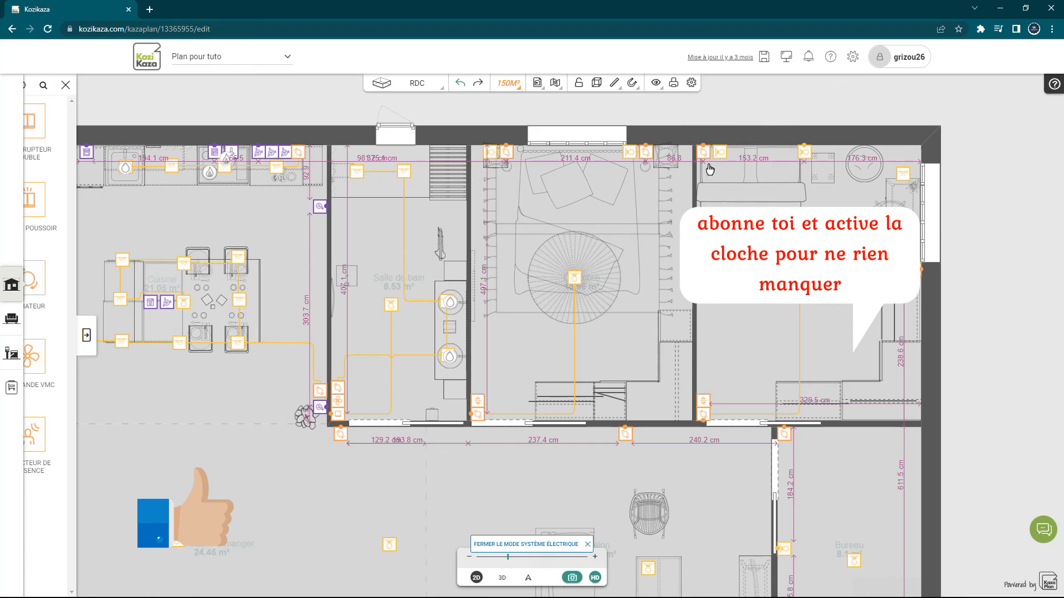
click(798, 146)
drag(803, 153, 775, 211)
drag(798, 154, 798, 156)
drag(775, 208, 826, 158)
click(799, 131)
click(798, 152)
Add a switch on the second bedroom's exterior wall below the window and link it to the corner light above the desk
drag(952, 190, 834, 192)
drag(67, 121, 796, 261)
click(784, 255)
click(758, 233)
click(785, 177)
Link the lower switch on the office's partition wall to the office ceiling light
drag(874, 205, 952, 115)
drag(792, 388, 699, 256)
click(652, 214)
click(652, 328)
click(652, 411)
click(722, 340)
Link the switch on the living room's upper wall to the living room light, and the one below the bathroom door to the right dining light
drag(518, 177, 689, 204)
click(664, 242)
click(687, 376)
drag(529, 307, 708, 306)
click(558, 242)
click(608, 352)
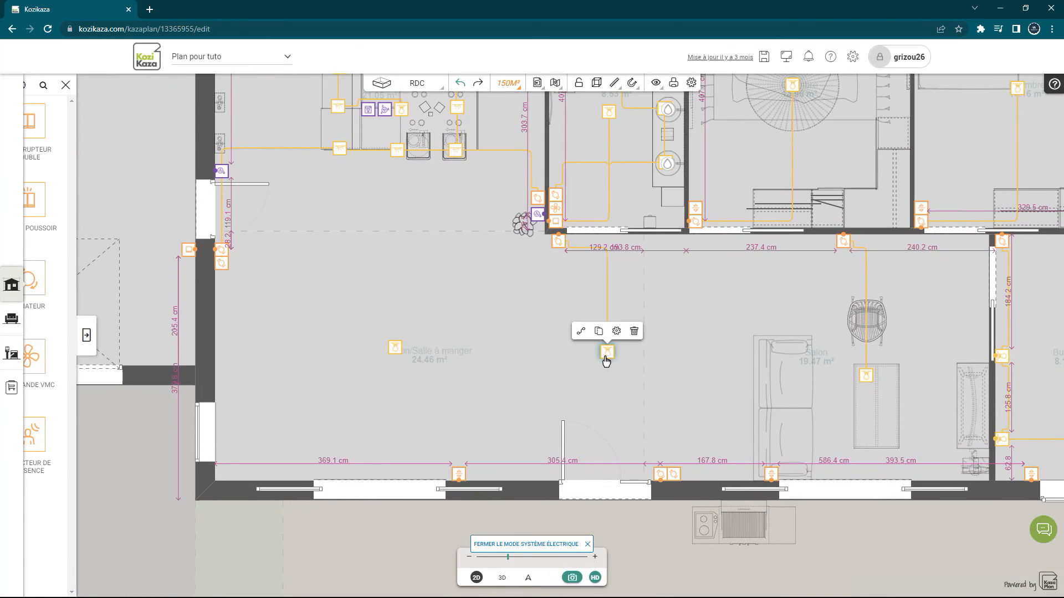
Link the right switch of the pair beside the lower entrance door to the living room light
click(673, 474)
click(867, 375)
click(673, 474)
Link the left switch of the pair beside the entrance door to the right dining light, and that light to the left dining light
click(660, 474)
click(607, 352)
click(395, 348)
Link the lower switch by the garage door to the left dining light and on to the right dining light
drag(299, 304, 378, 335)
click(301, 295)
click(474, 379)
click(686, 382)
drag(559, 319, 457, 309)
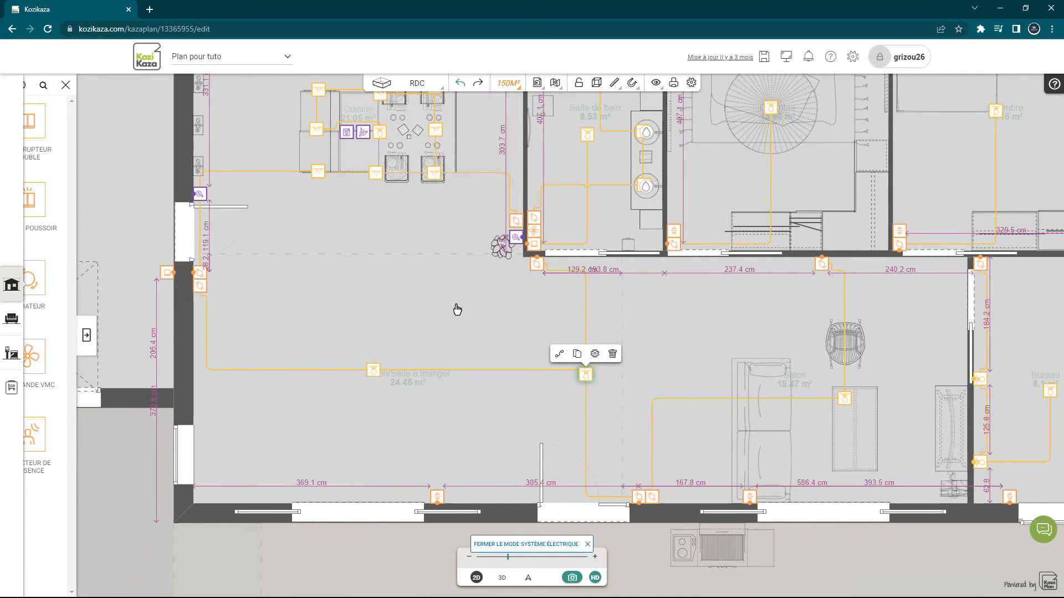
click(437, 496)
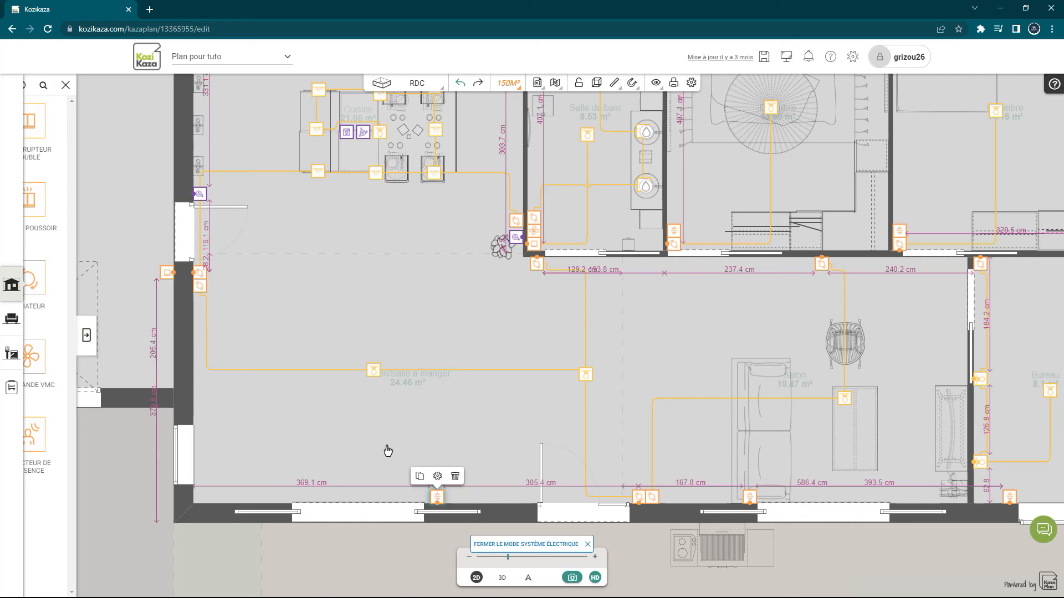
drag(311, 292, 404, 347)
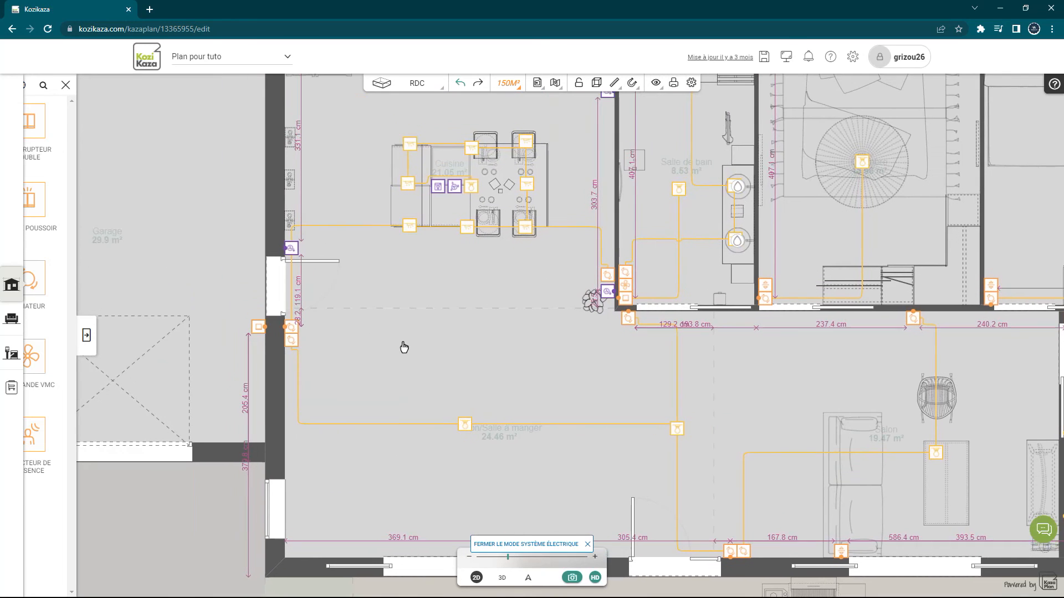
click(291, 254)
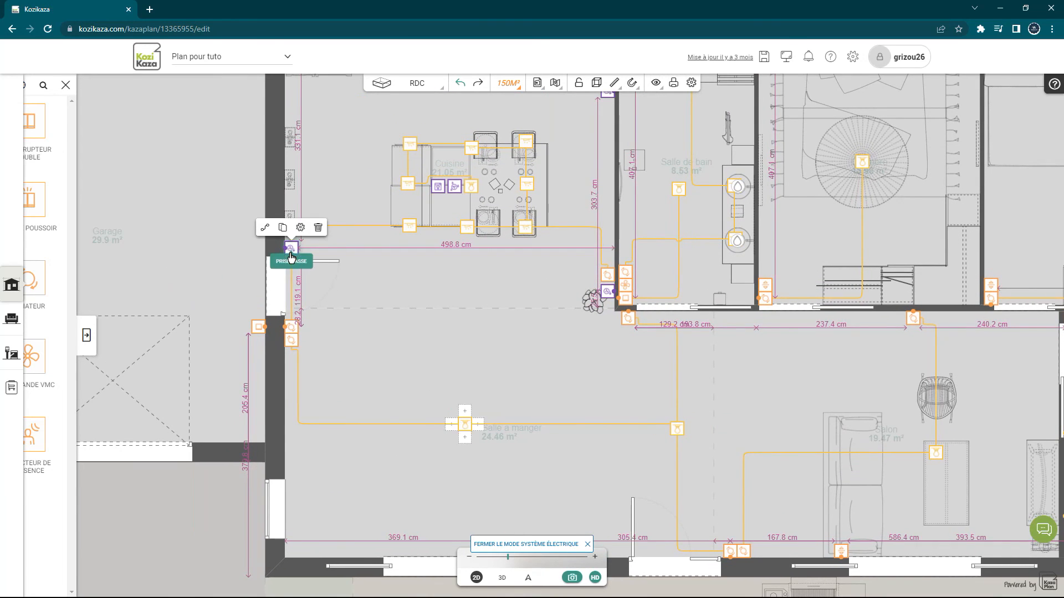
click(387, 298)
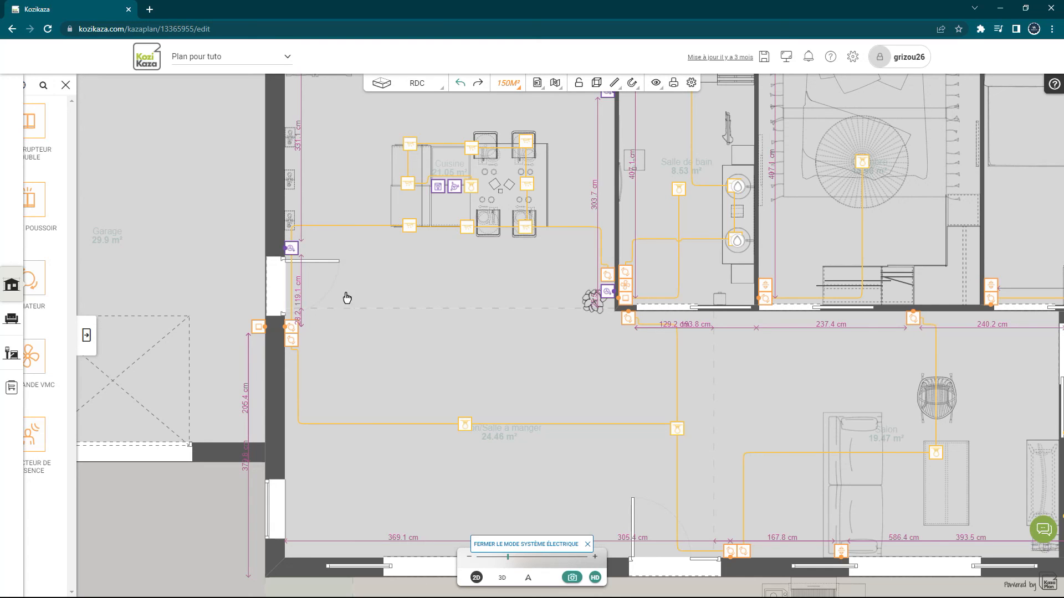
Try a two-row electrical panel (2 rangées) on the dining room side of the garage wall, below the switches, and delete it
click(86, 335)
click(34, 87)
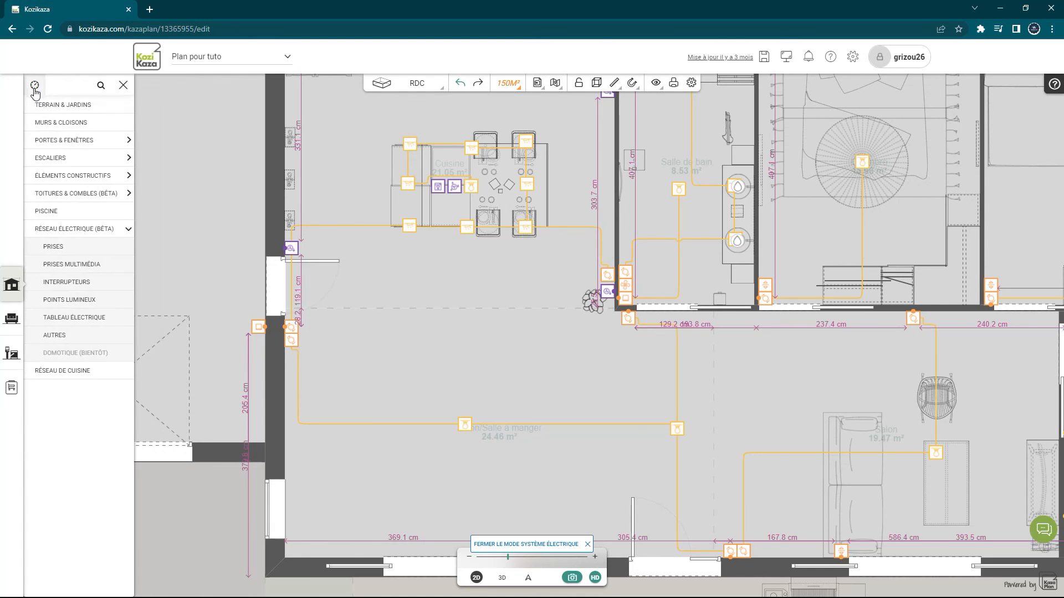
click(86, 319)
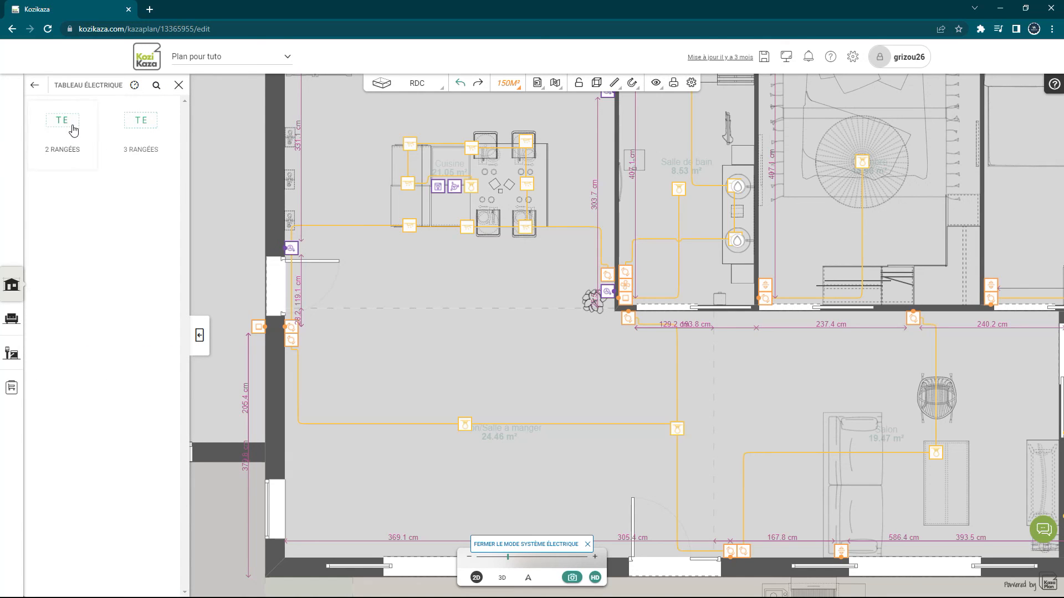
drag(64, 153, 288, 395)
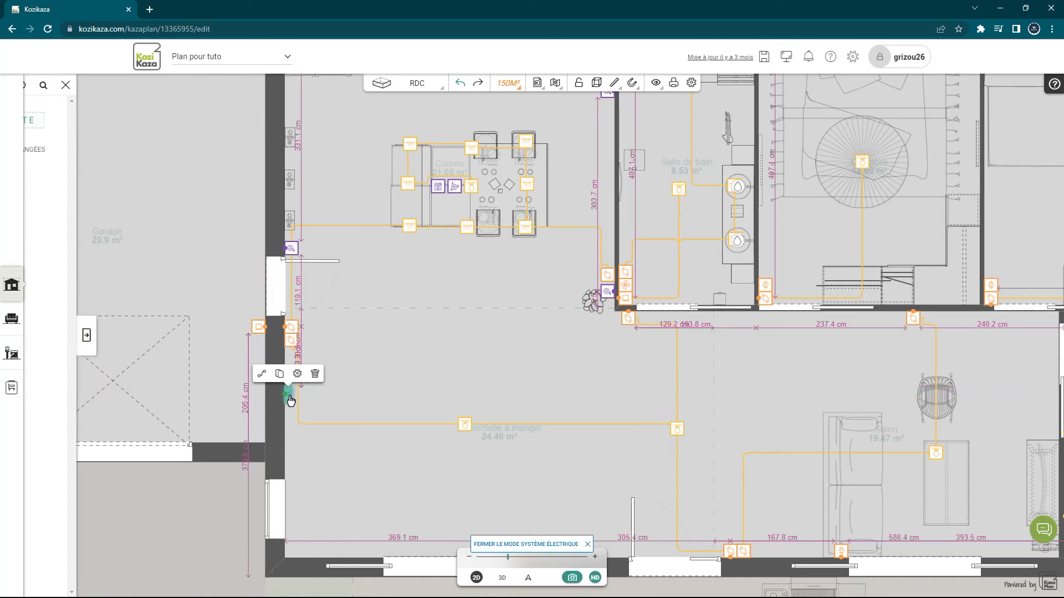
click(315, 373)
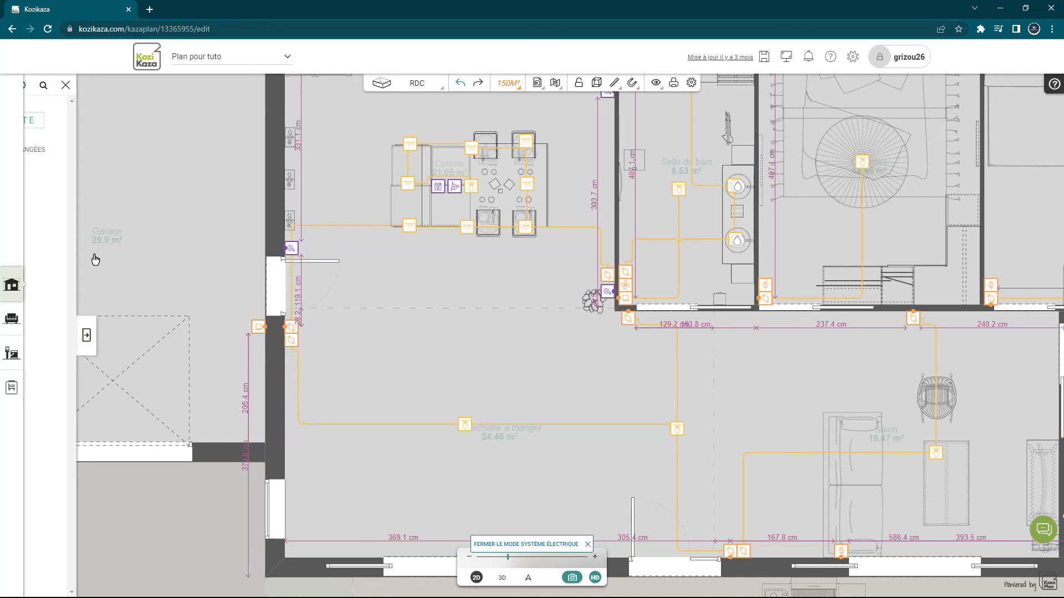
Place a two-row electrical panel in the garage's lower right corner and link it to the lower switch by the garage door
click(87, 335)
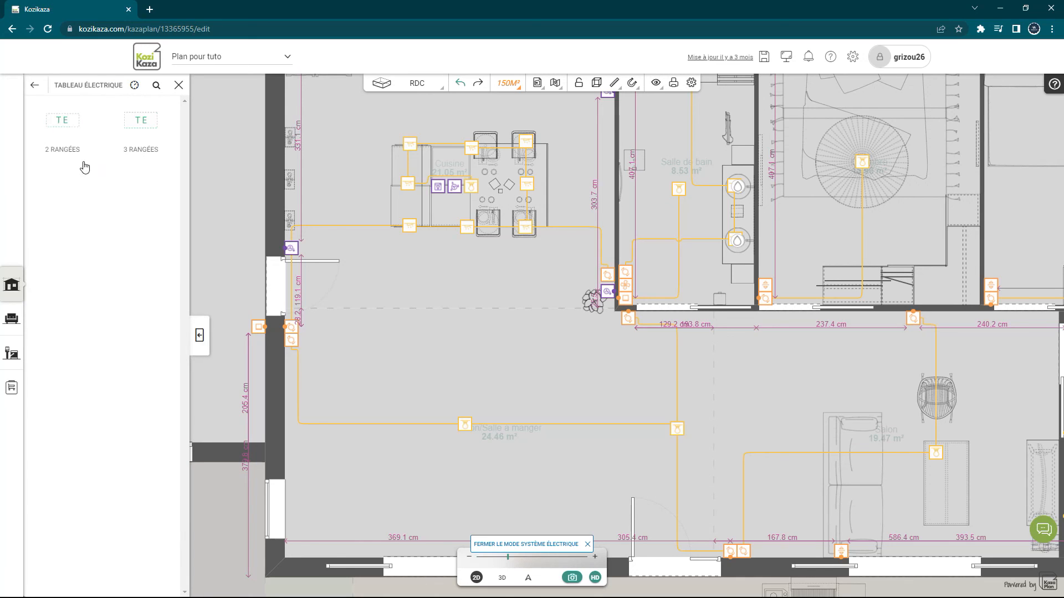
drag(71, 143, 261, 445)
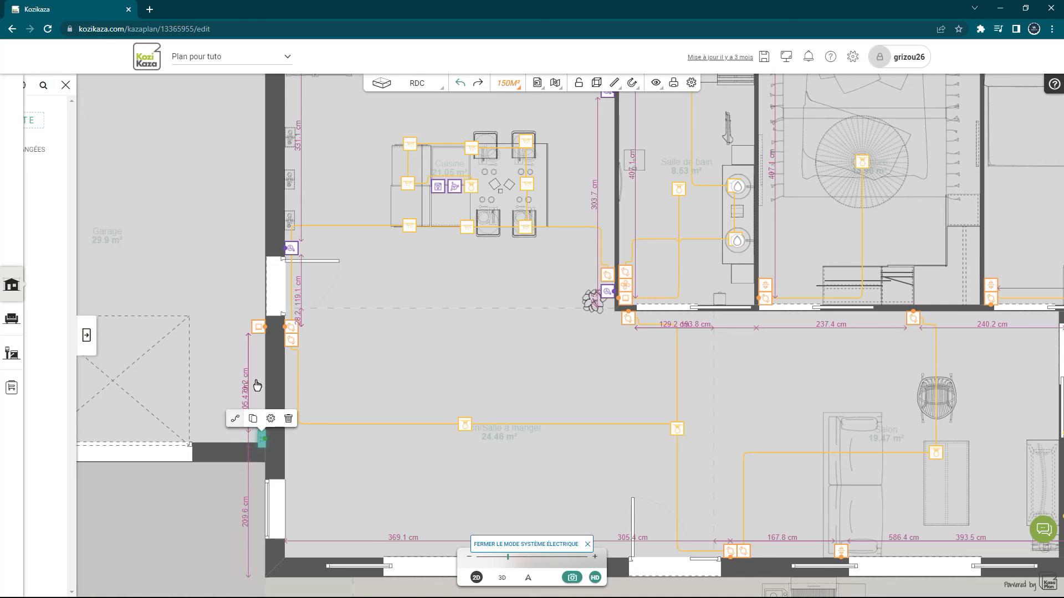
click(291, 340)
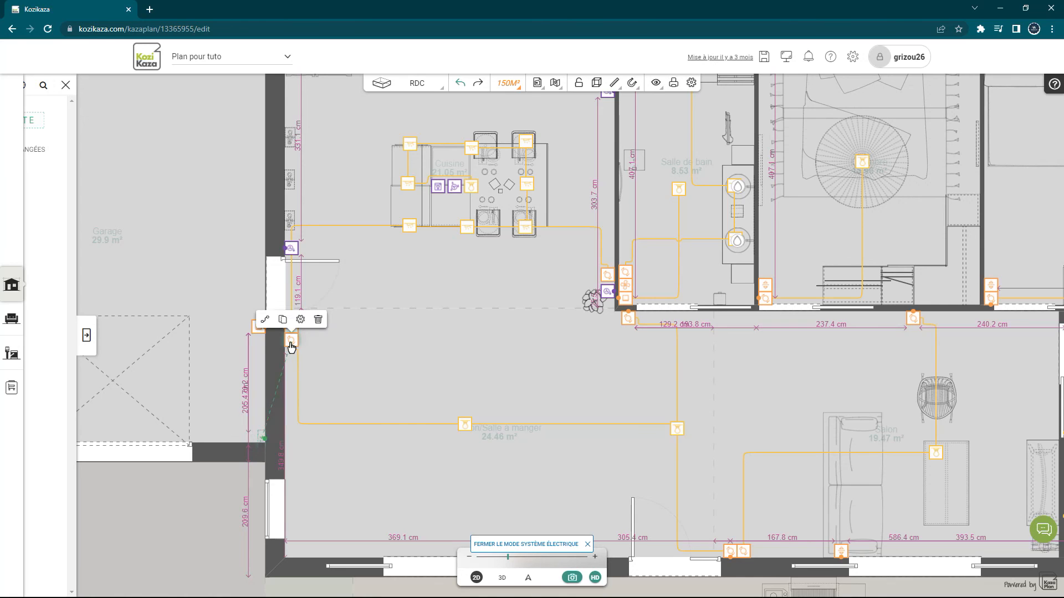
Delete the link between the garage panel and the lower switch, along with the panel itself
click(290, 420)
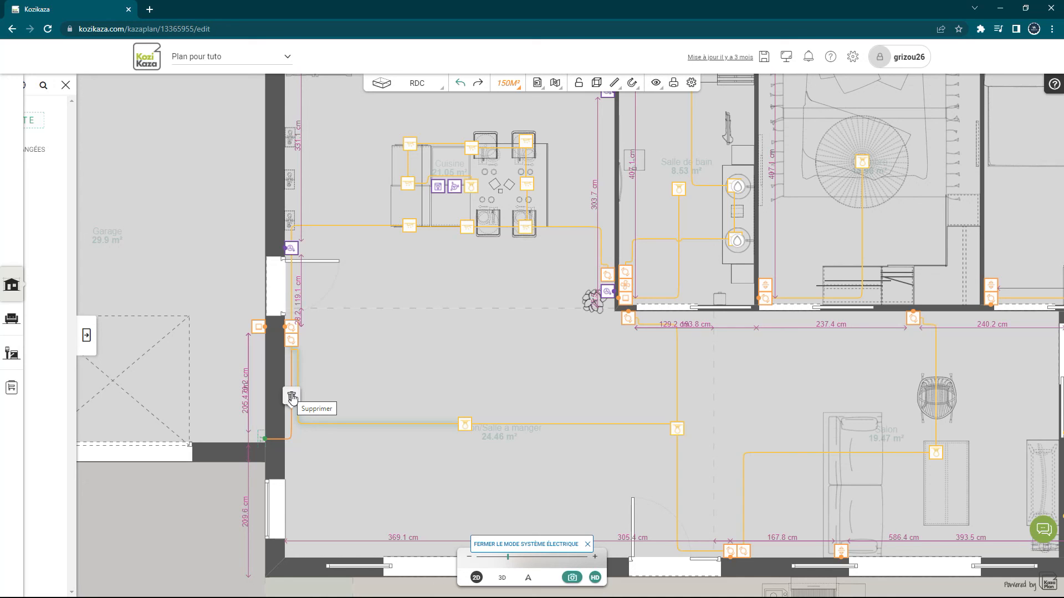
click(291, 397)
click(263, 438)
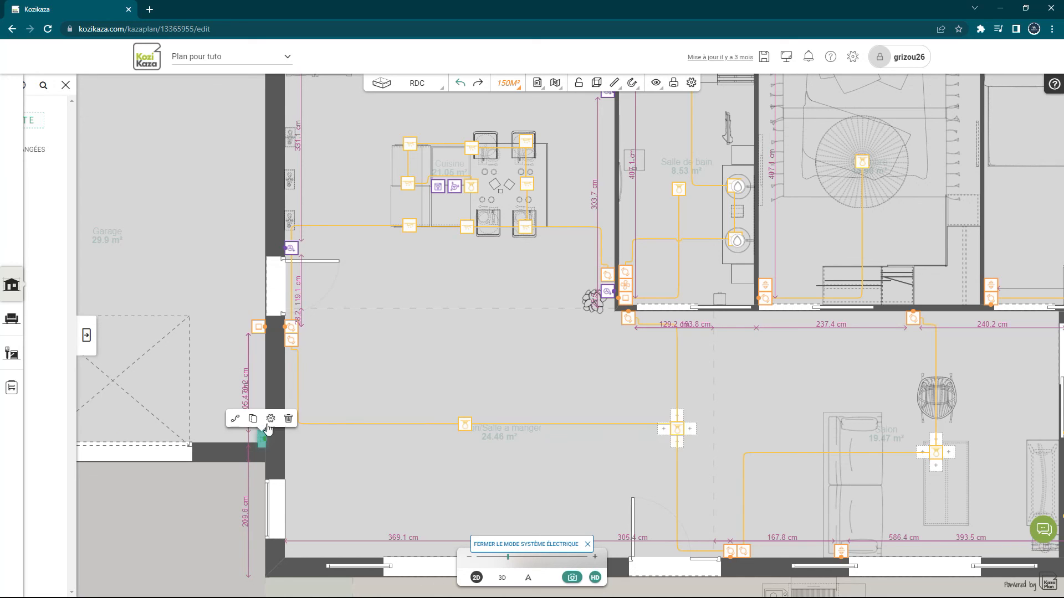
click(289, 418)
drag(429, 380, 316, 411)
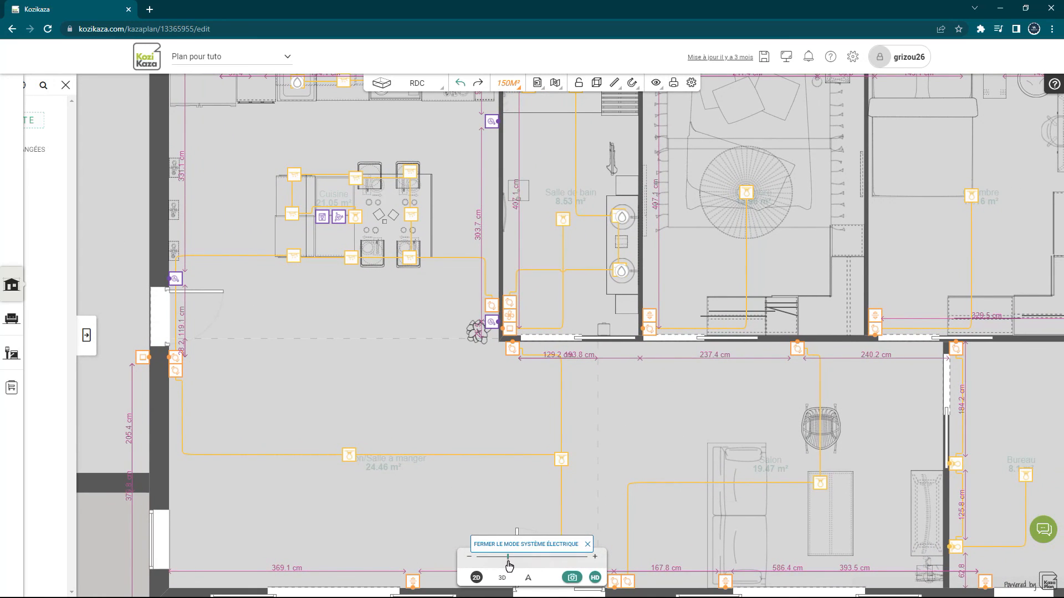
mouse_move(507, 563)
mouse_down()
mouse_move(487, 566)
mouse_move(498, 565)
mouse_up()
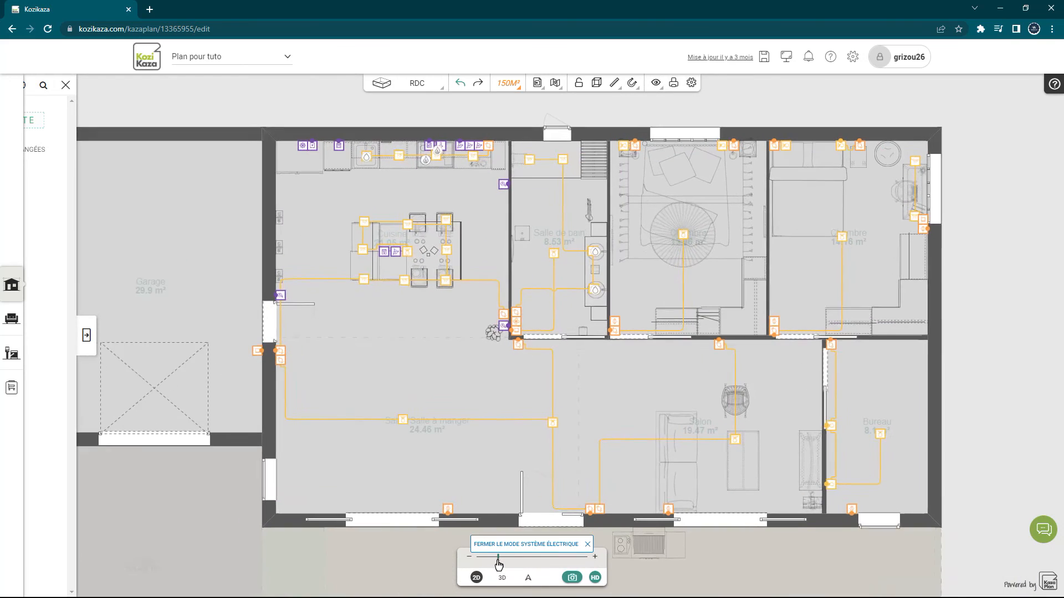